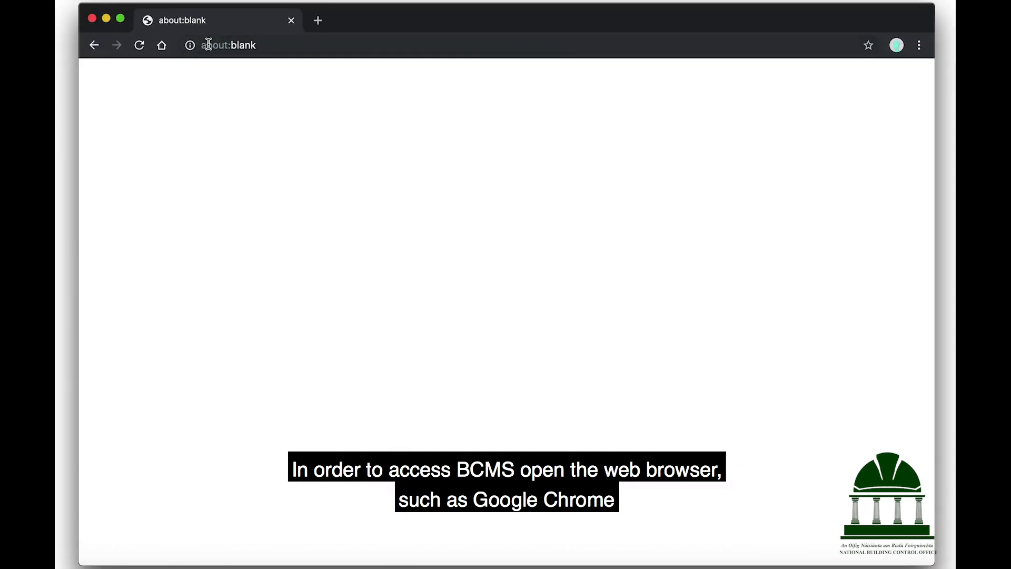
# Step: Go to localgov.ie and open the Building Control Management System section
pyautogui.click(210, 46)
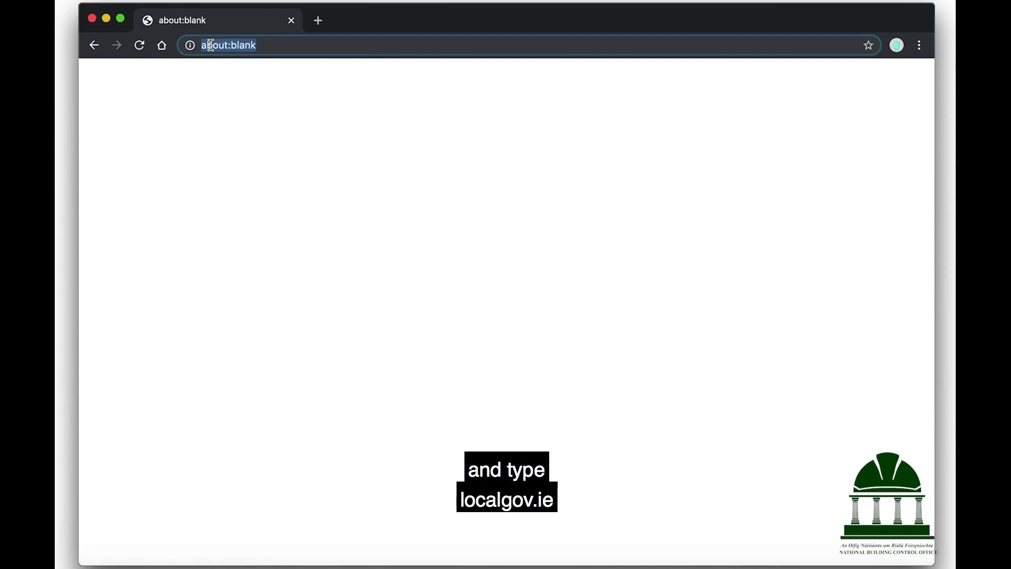
pyautogui.write('localgov.ie')
pyautogui.press('Return')
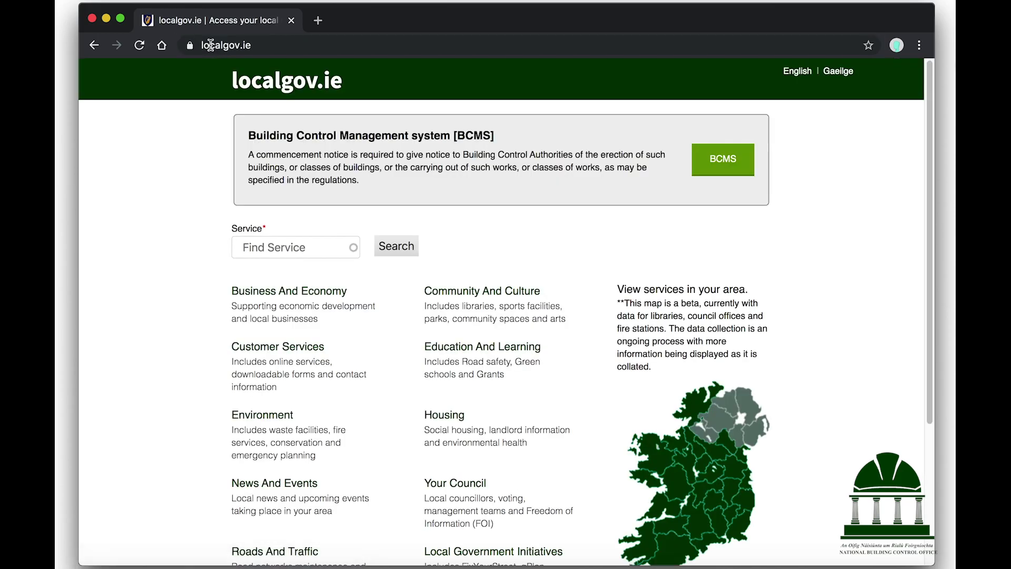
pyautogui.click(707, 155)
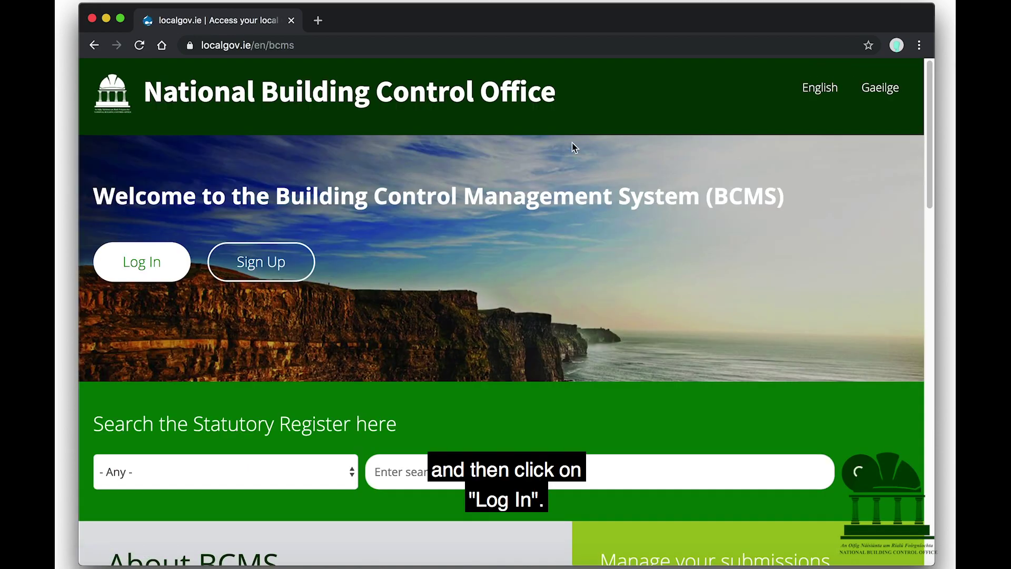
# Step: Log in to BCMS with the account e-mail and password
pyautogui.click(169, 261)
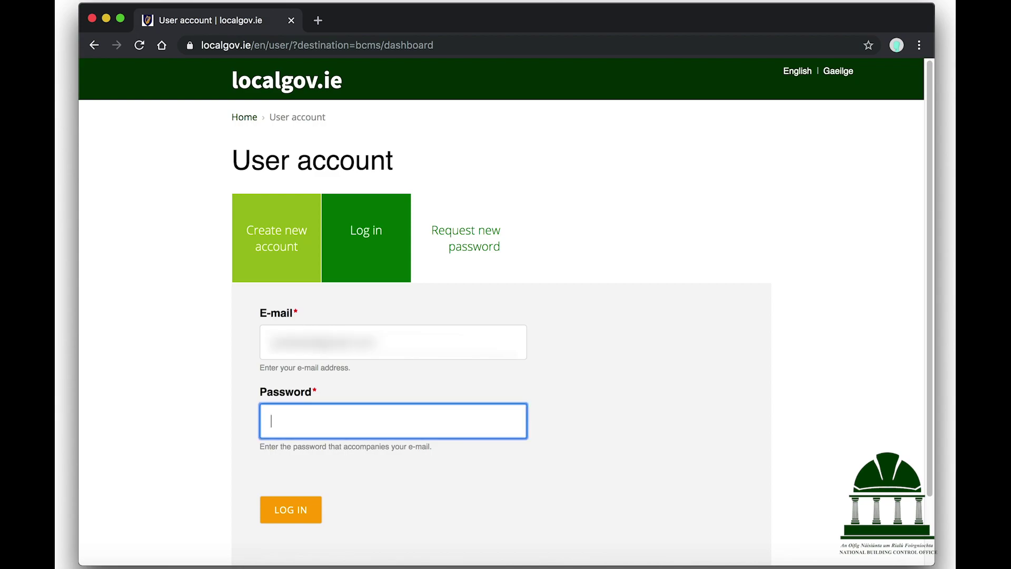
pyautogui.write('••••••••••')
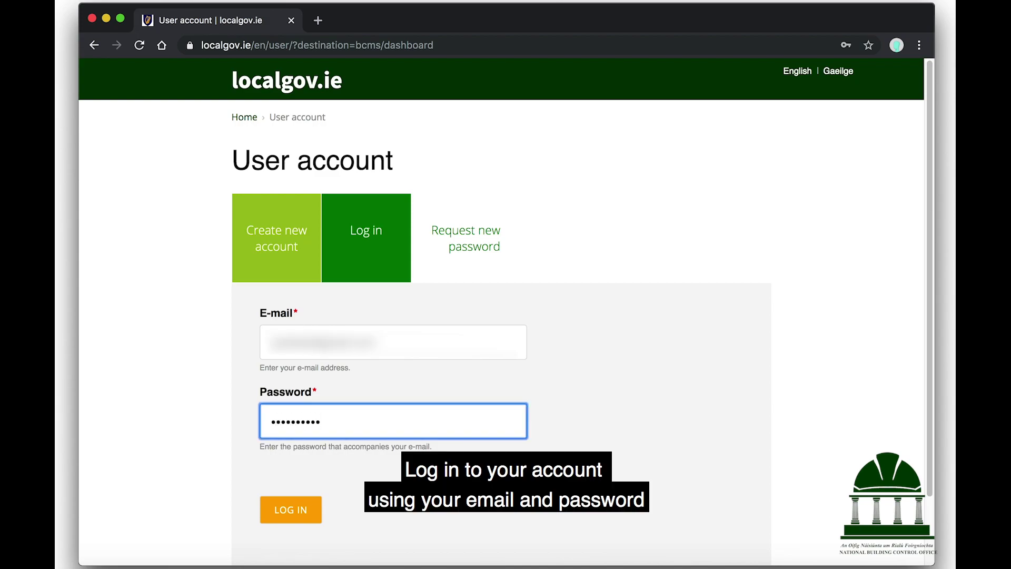
pyautogui.click(293, 510)
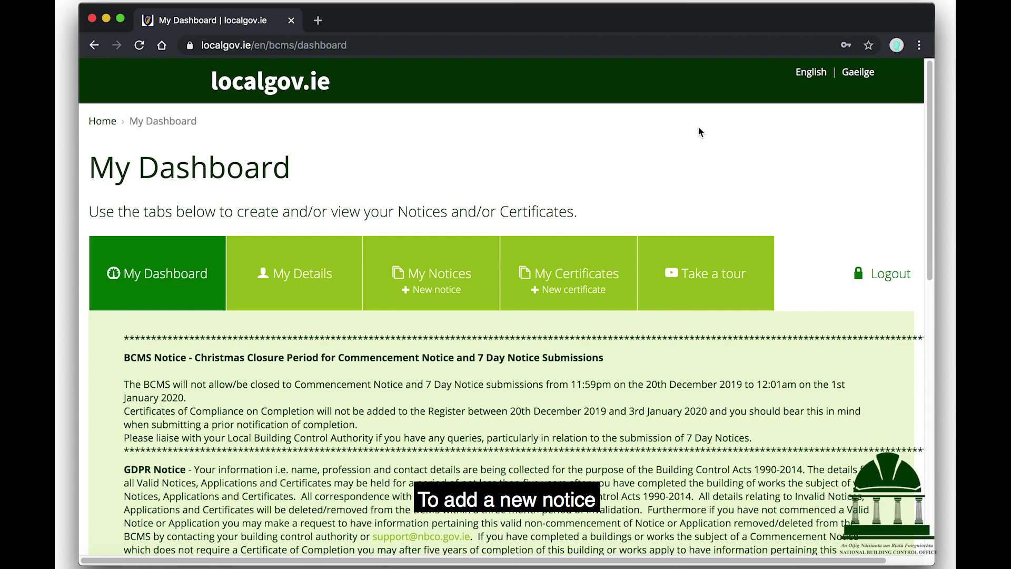
# Step: Create a New Commencement Notice Without Compliance Documentation from My Notices
pyautogui.click(431, 292)
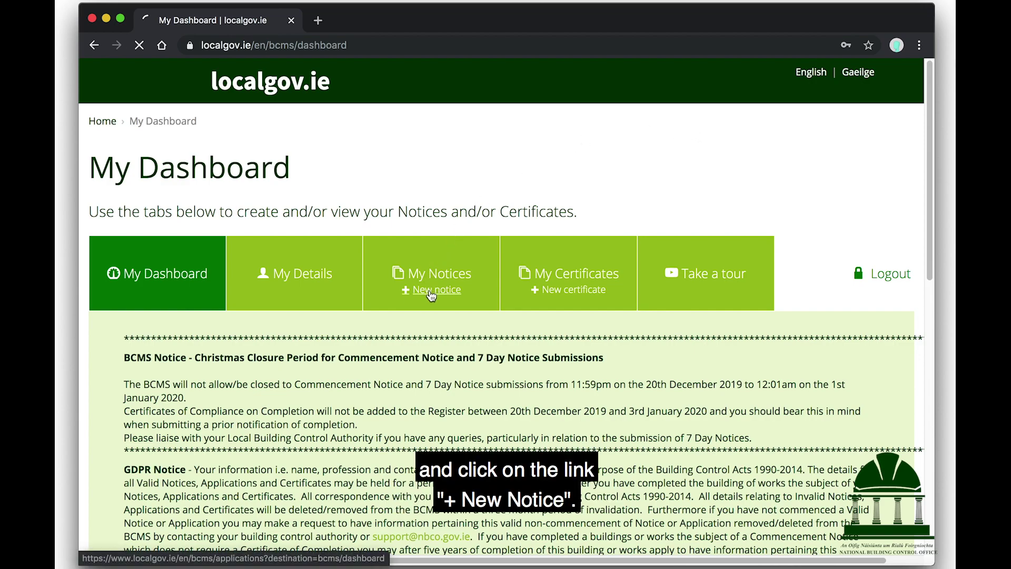
pyautogui.scroll(-10, 474, 339)
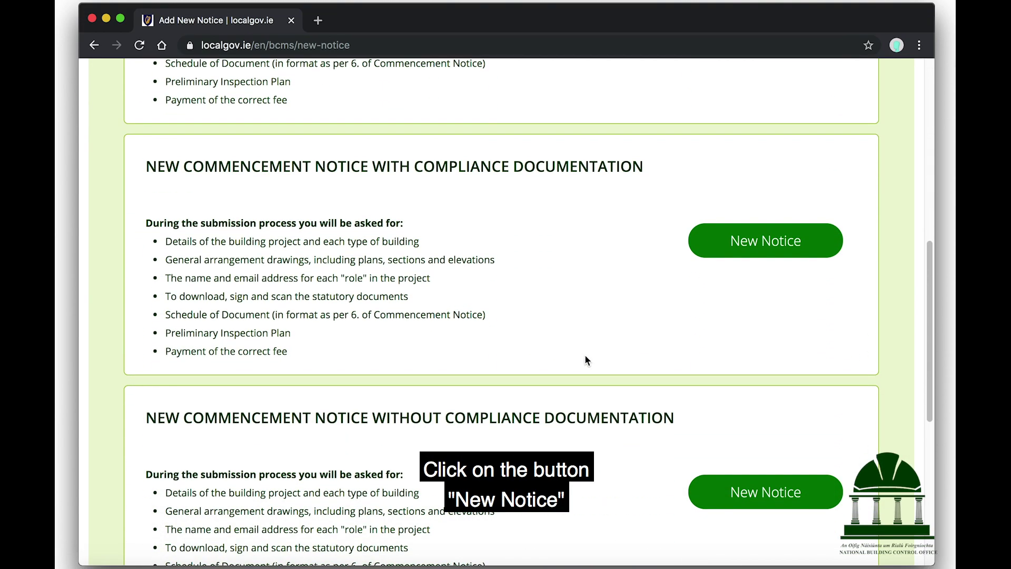
pyautogui.click(746, 495)
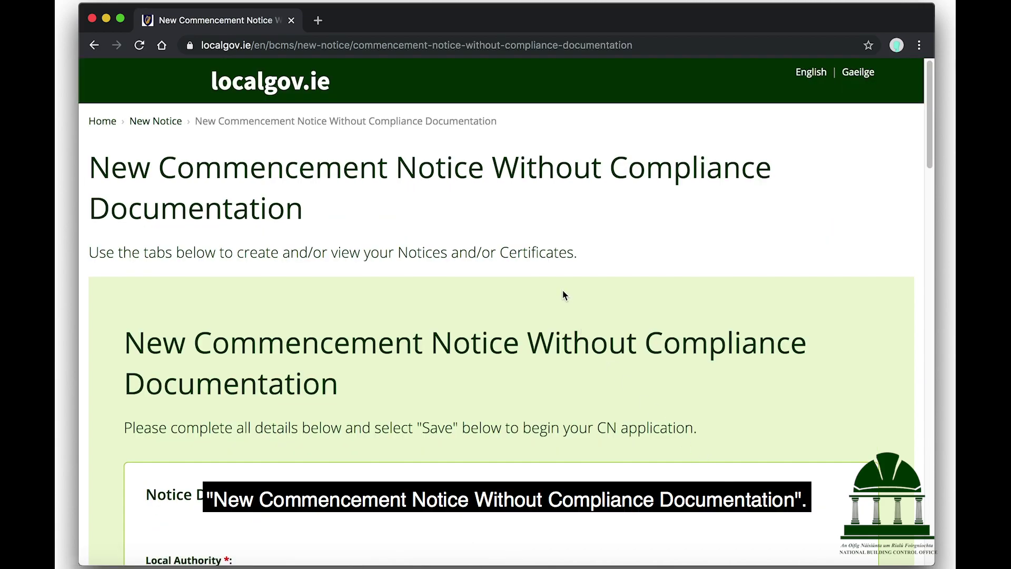
pyautogui.scroll(-4, 563, 294)
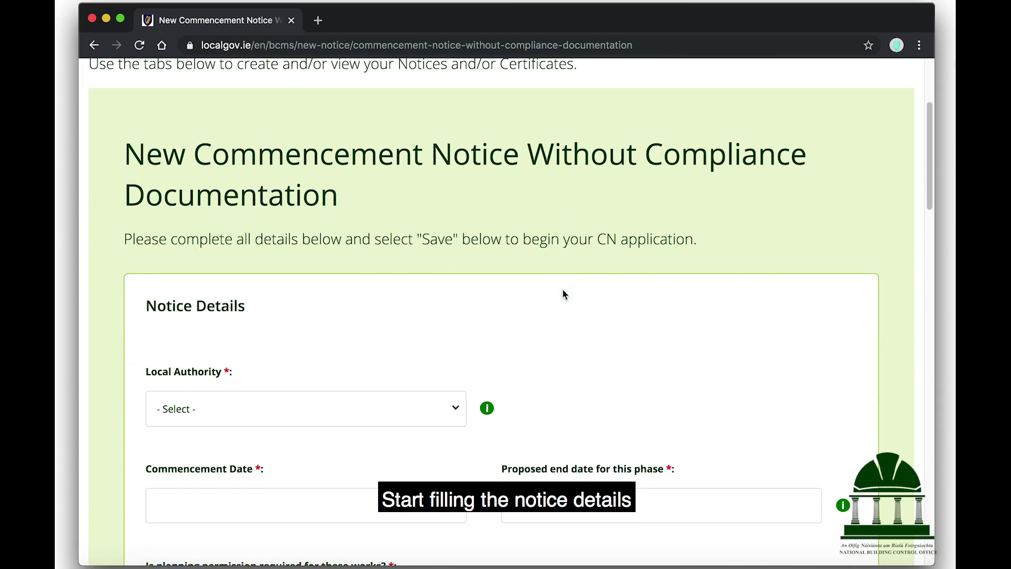
# Step: Select the local authority for the notice from the dropdown
pyautogui.scroll(-2, 563, 291)
pyautogui.scroll(-1, 562, 294)
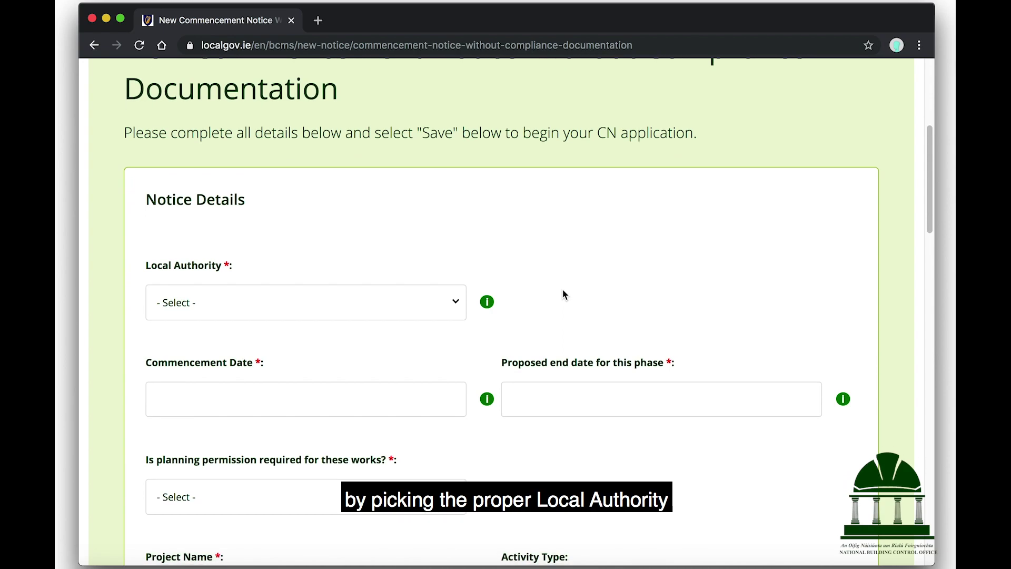
pyautogui.moveTo(490, 304)
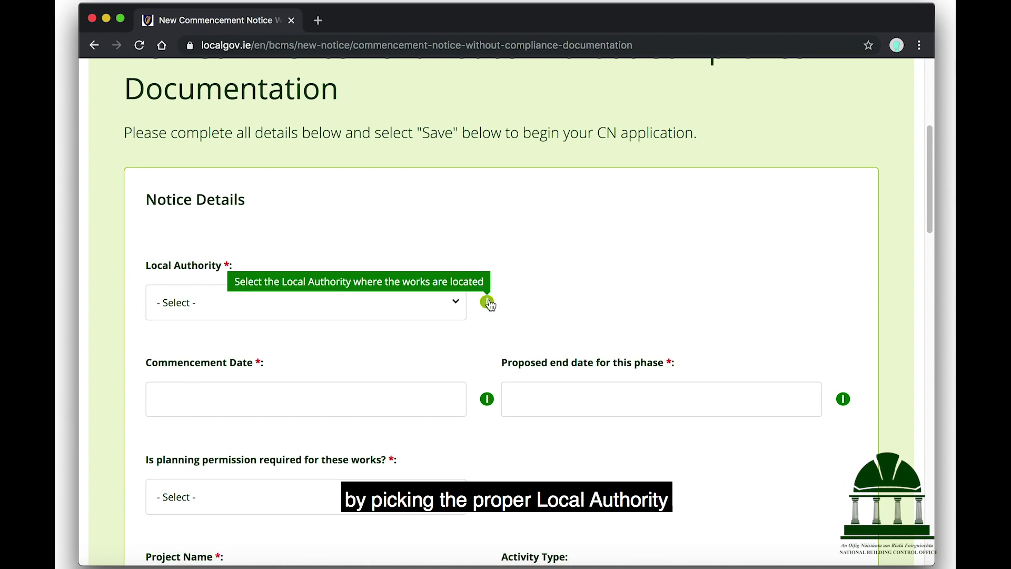
pyautogui.click(442, 304)
pyautogui.scroll(-6, 364, 380)
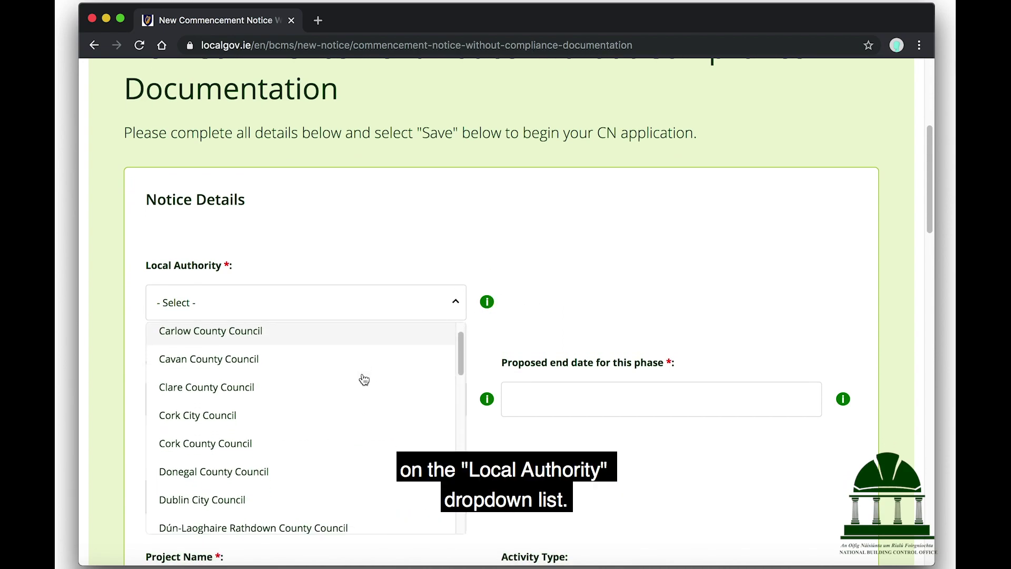
pyautogui.scroll(-5, 364, 380)
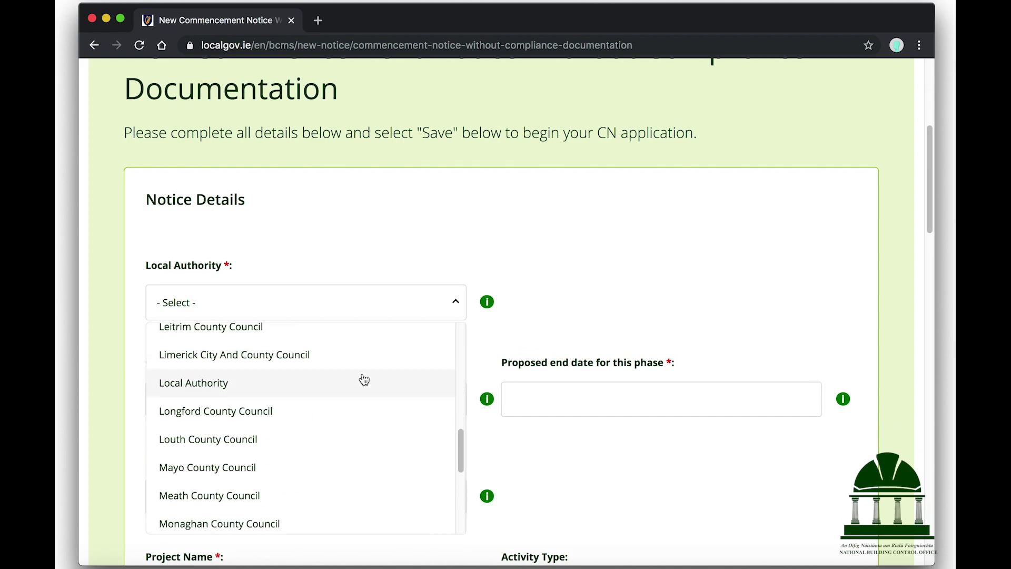
pyautogui.scroll(-5, 364, 380)
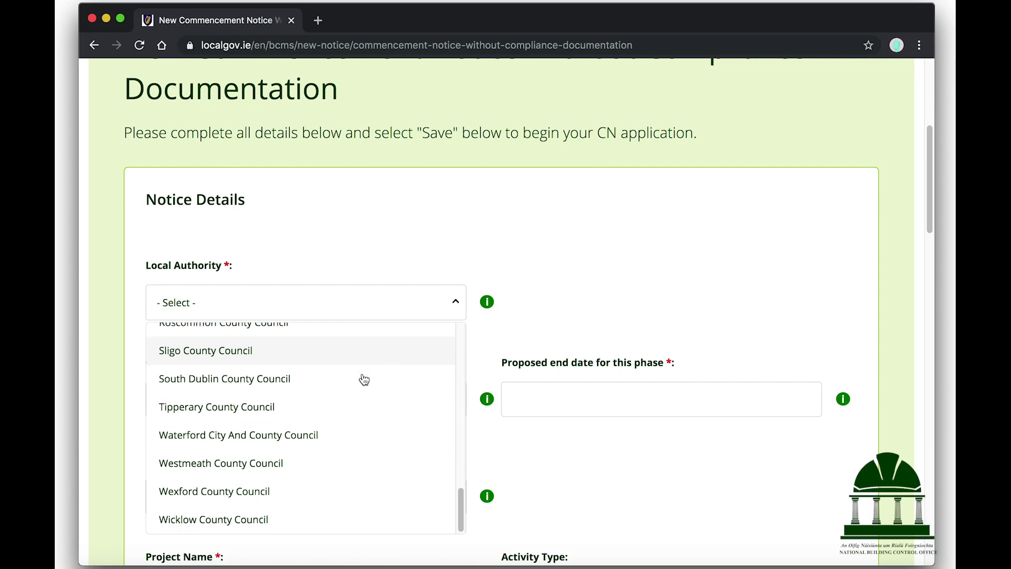
pyautogui.scroll(4, 364, 380)
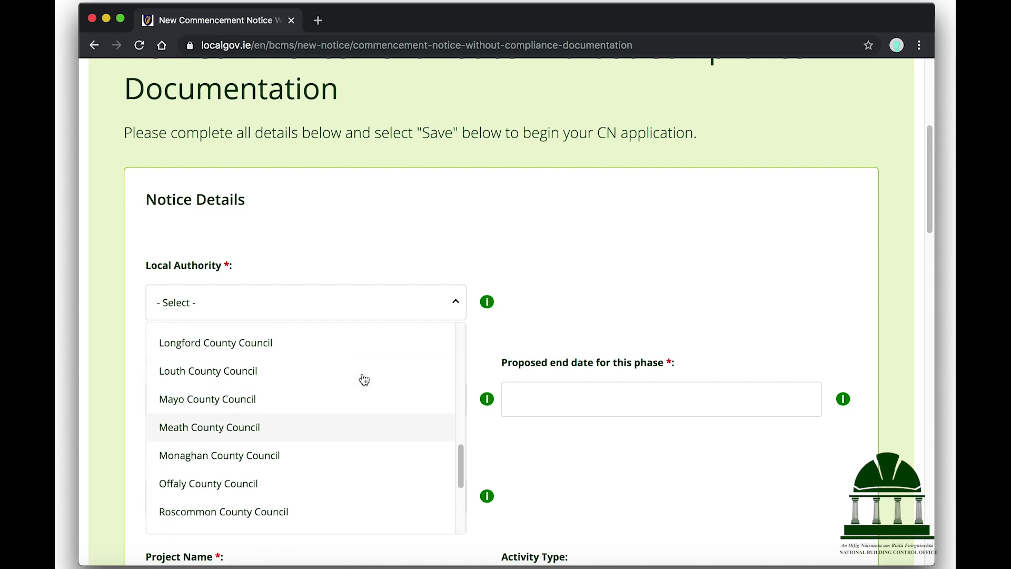
pyautogui.scroll(1, 361, 377)
pyautogui.click(343, 369)
# Step: Set the commencement date to 12/12/2019 and proposed end date to 28/02/2020
pyautogui.click(329, 436)
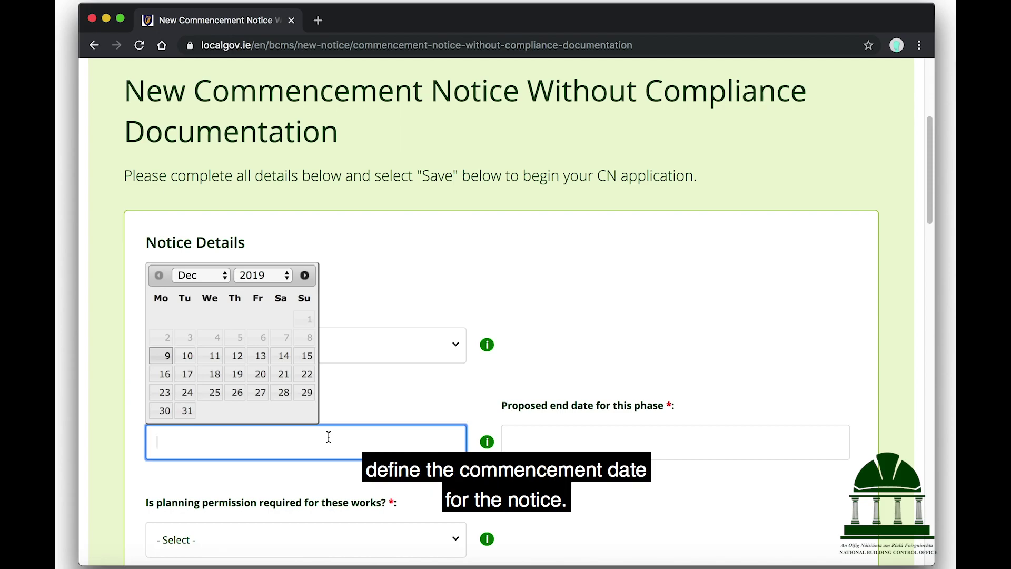
pyautogui.click(237, 357)
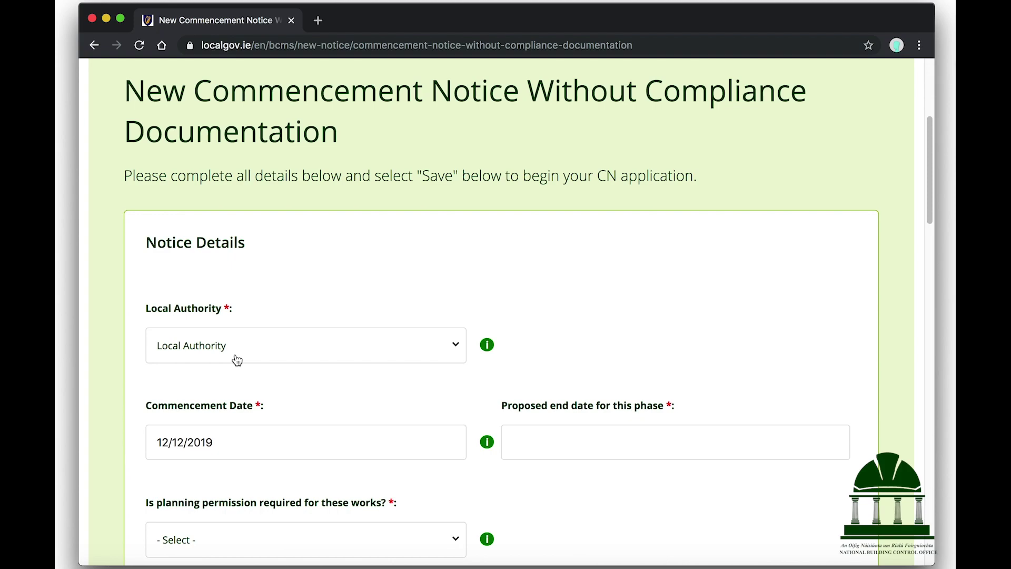
pyautogui.click(552, 448)
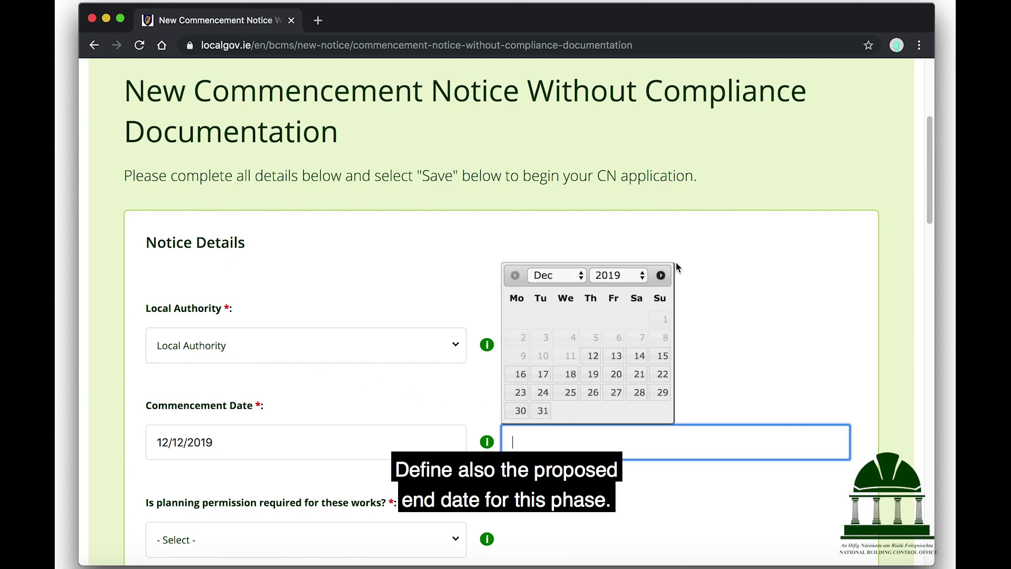
pyautogui.click(662, 278)
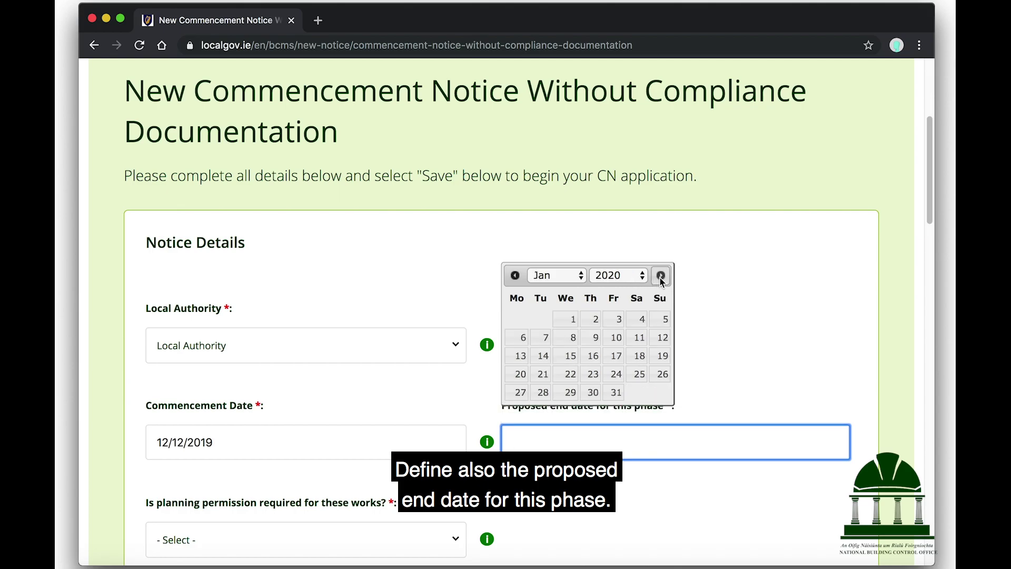
pyautogui.click(661, 277)
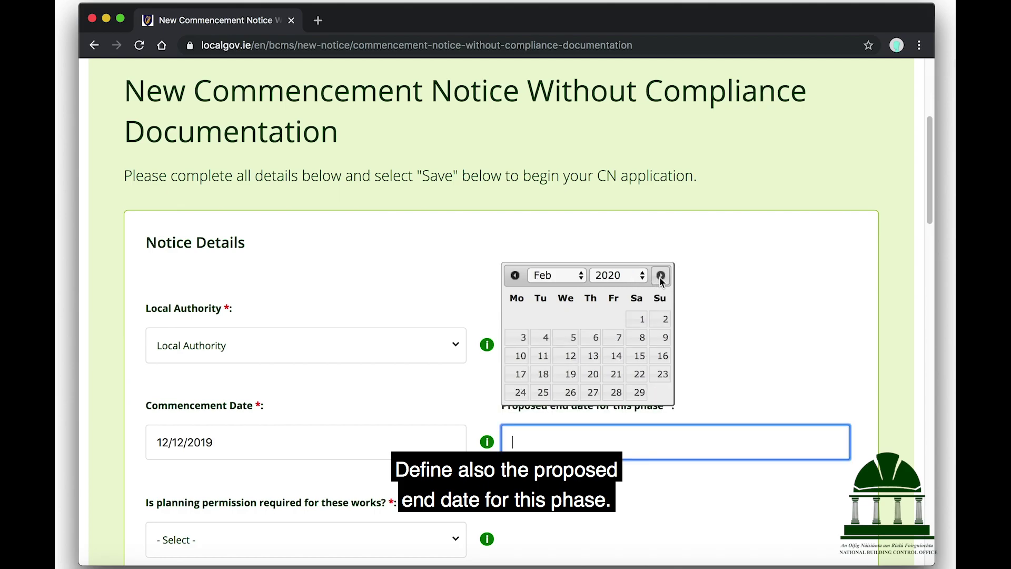
pyautogui.click(616, 392)
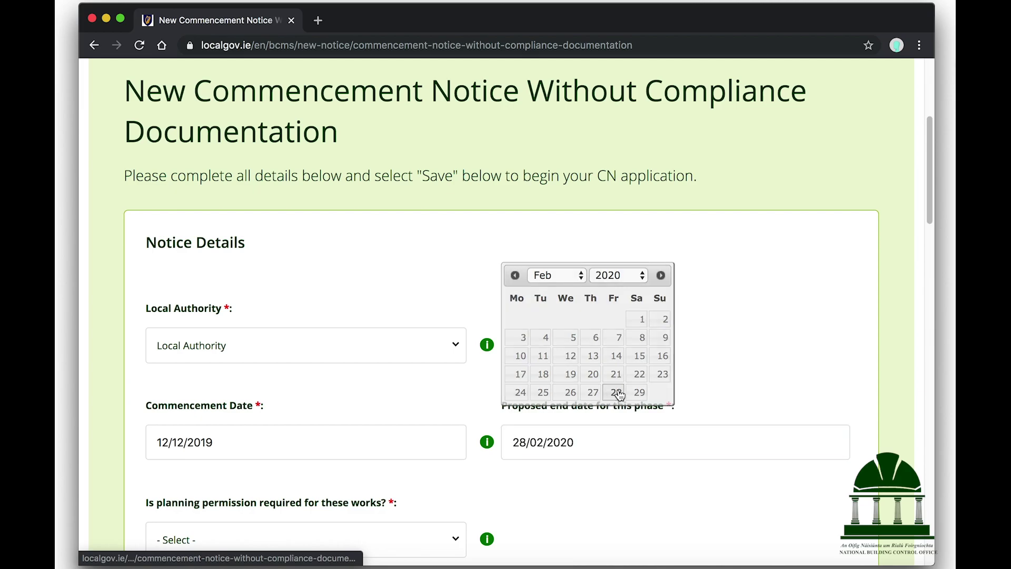
# Step: Answer No to whether planning permission is required
pyautogui.scroll(-4, 603, 301)
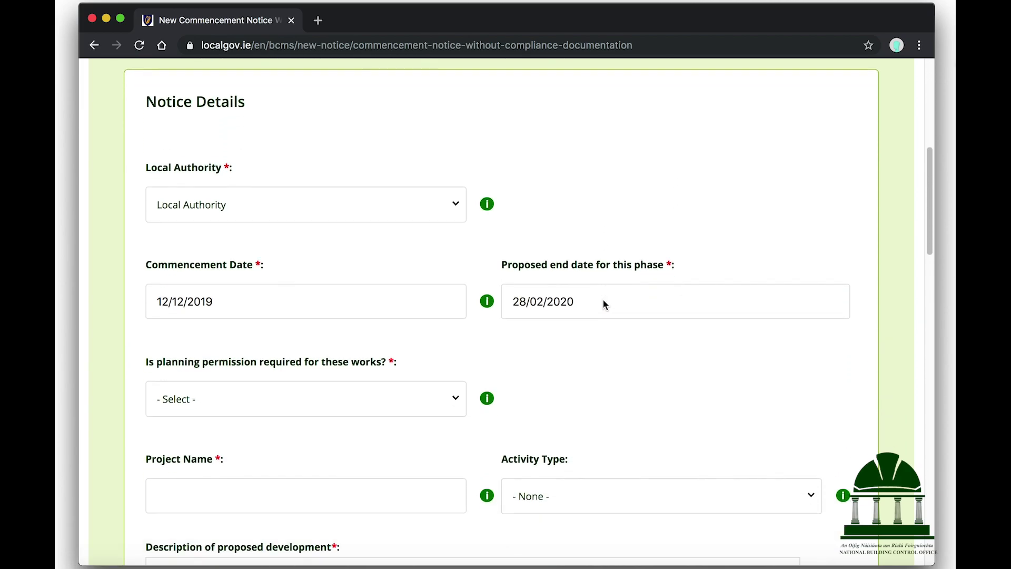
pyautogui.moveTo(485, 327)
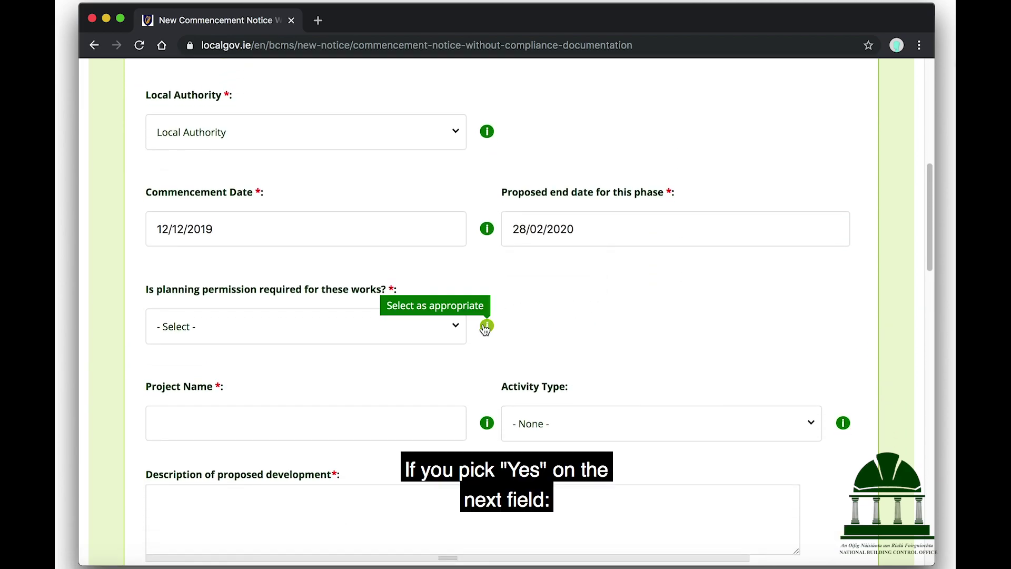
pyautogui.click(451, 326)
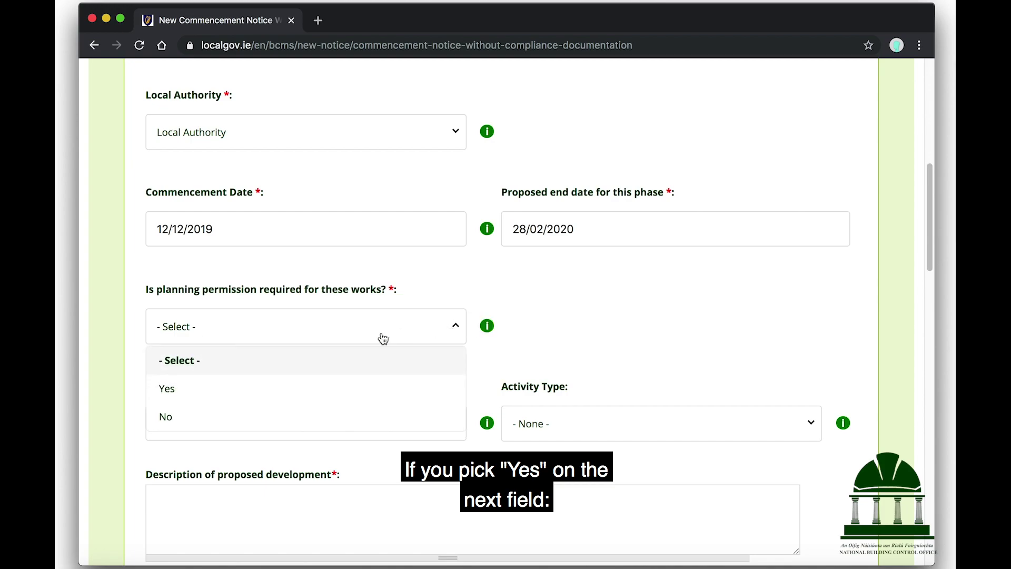
pyautogui.click(213, 396)
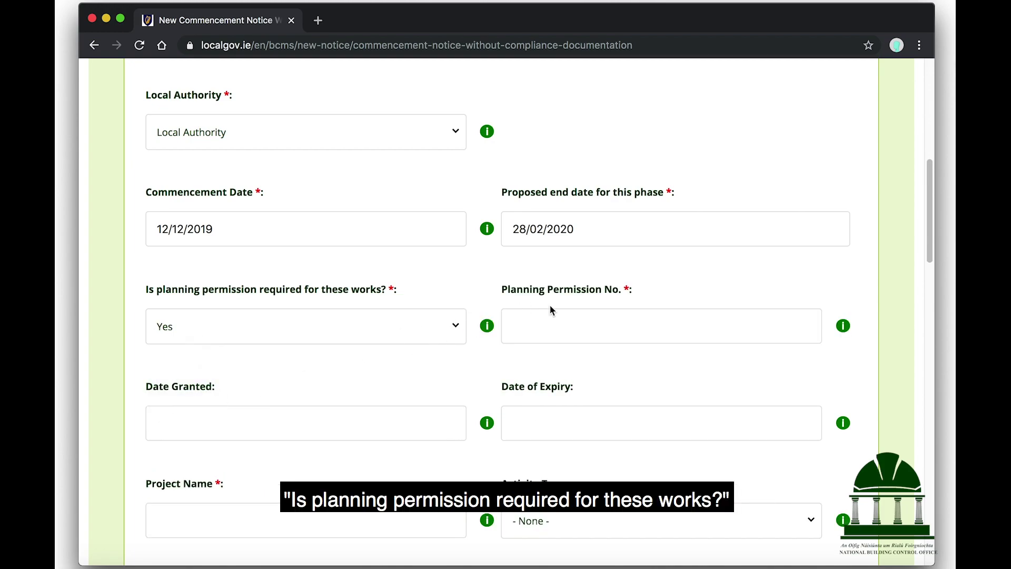
pyautogui.moveTo(845, 328)
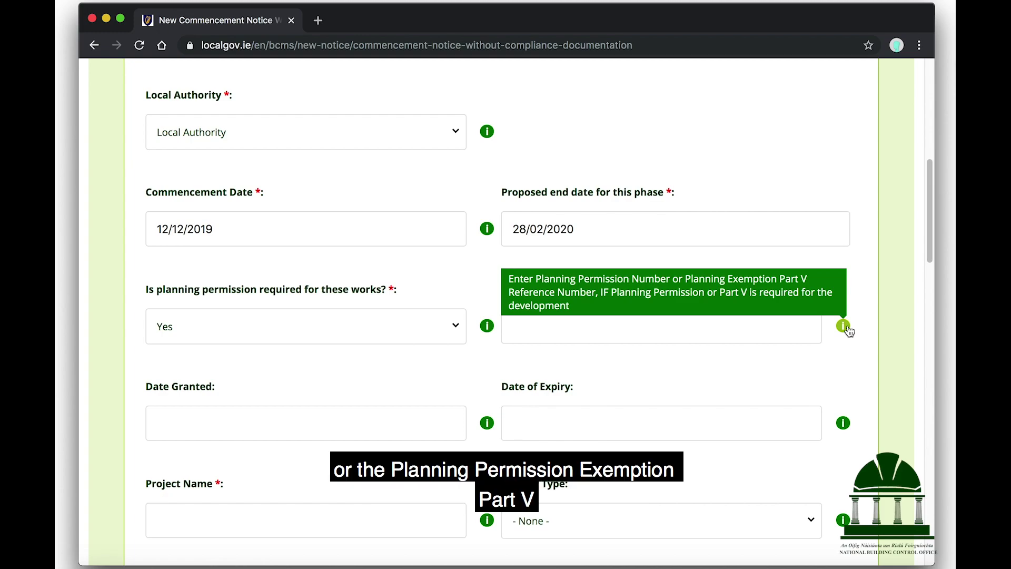
pyautogui.click(456, 326)
pyautogui.click(200, 416)
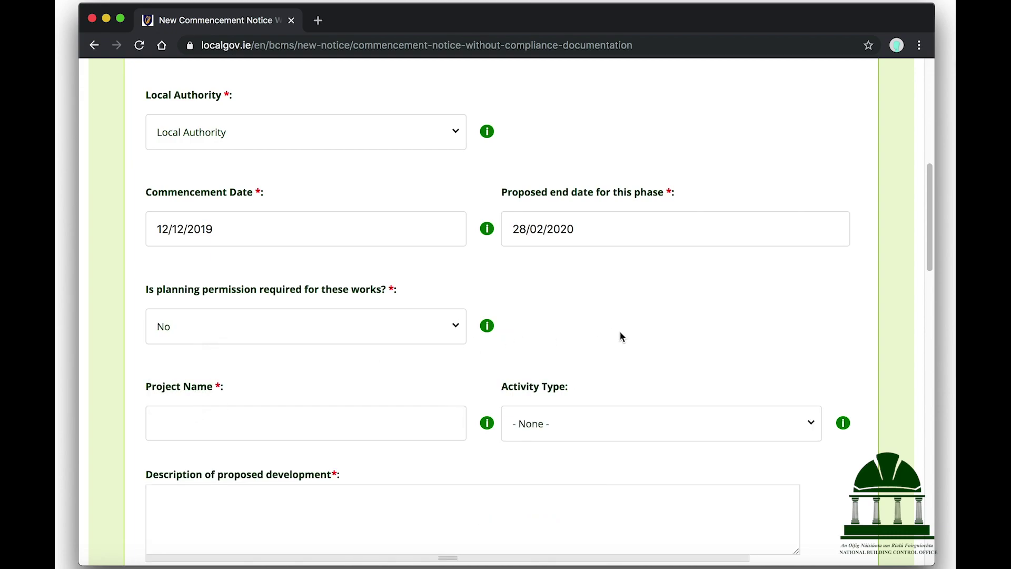
pyautogui.scroll(-2, 519, 270)
# Step: Paste the project name into the Project Name field
pyautogui.scroll(-2, 518, 269)
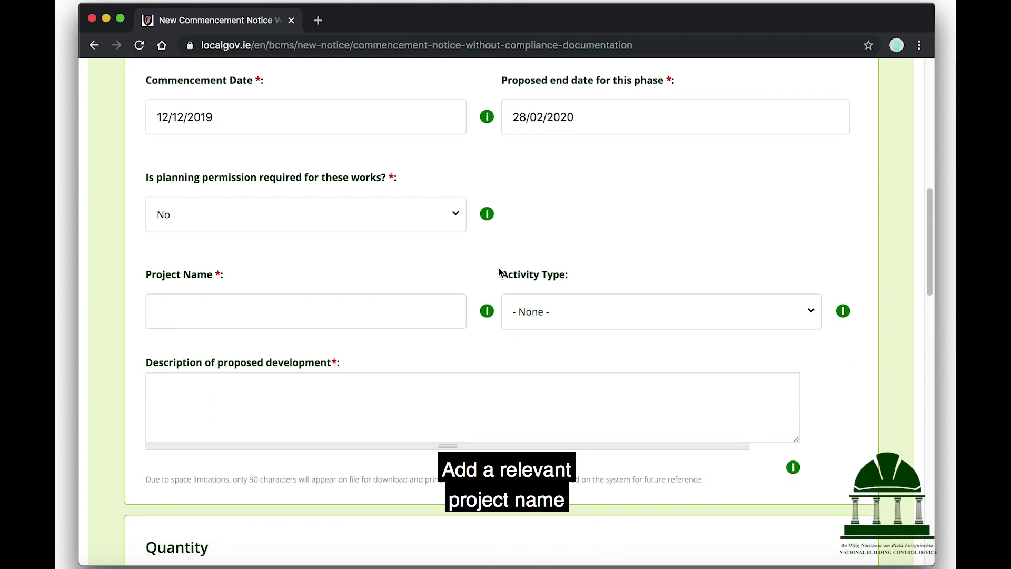
pyautogui.click(376, 308)
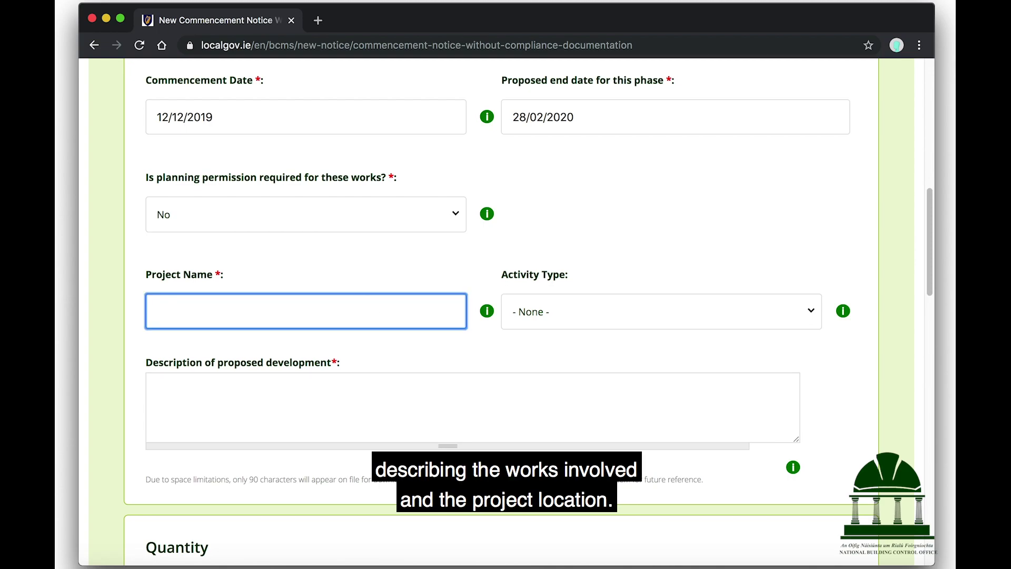
pyautogui.press('super+v')
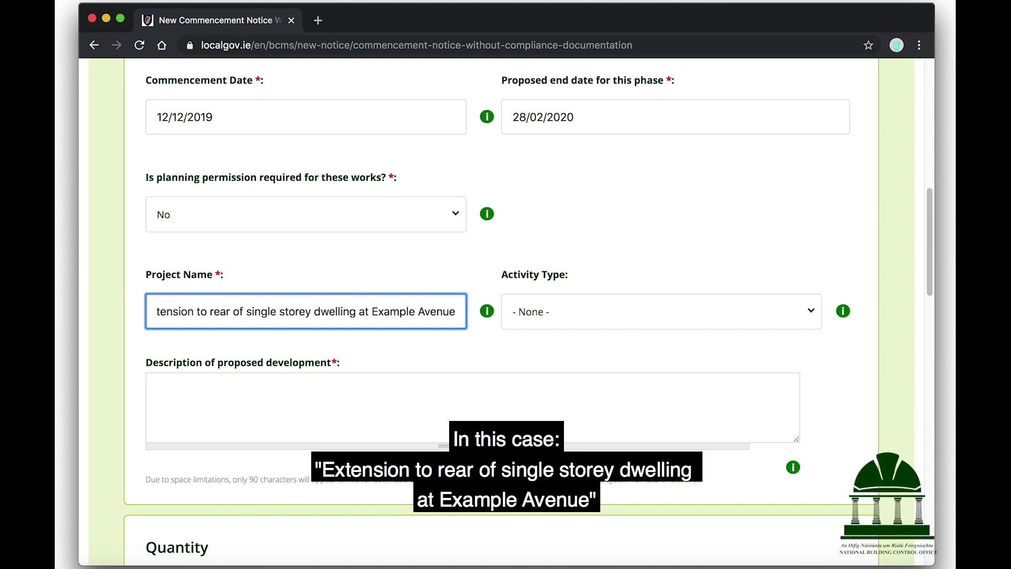
pyautogui.press('super+Left')
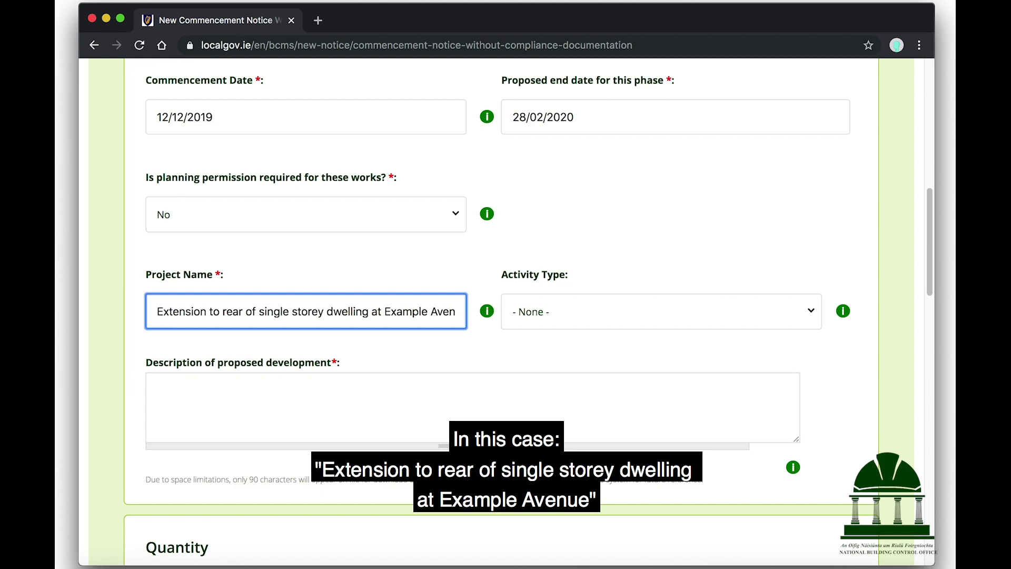
# Step: Set the activity type to Other Works and paste the first-floor extension description
pyautogui.click(693, 313)
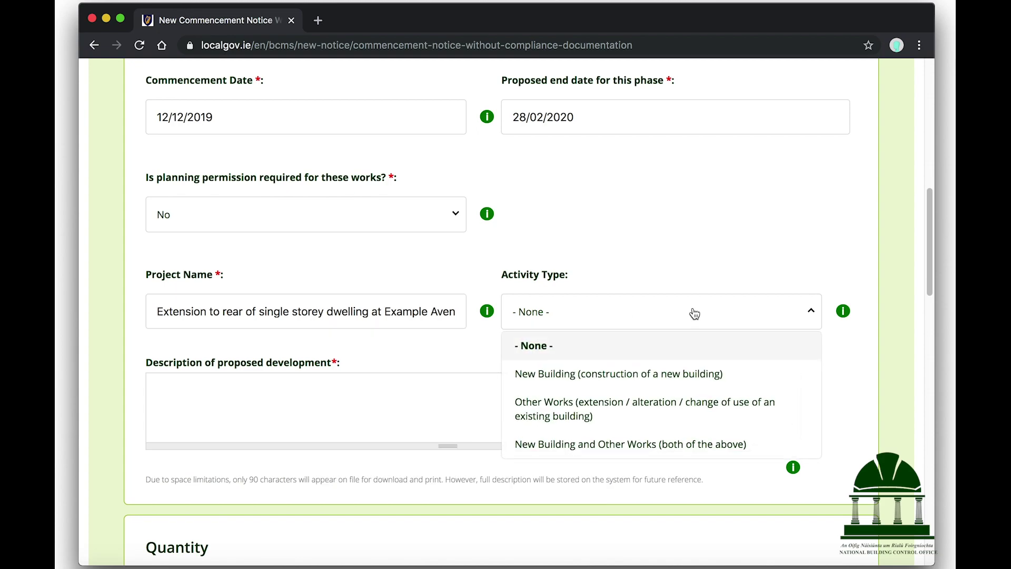
pyautogui.click(619, 408)
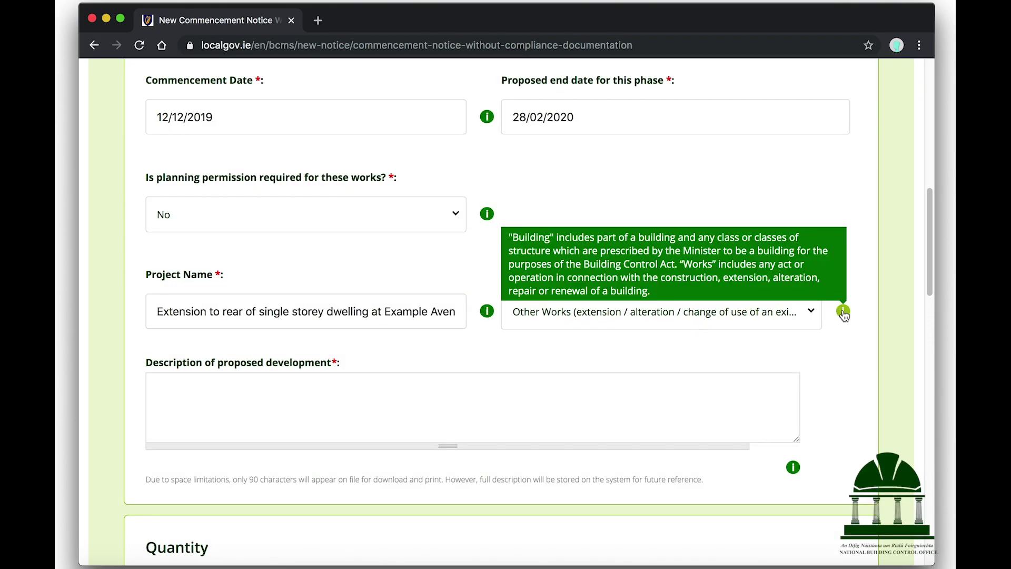
pyautogui.click(434, 392)
pyautogui.write('Extension at first floor level to side and rear. Works to include, a porch and lowering of windows to front and external insulation.')
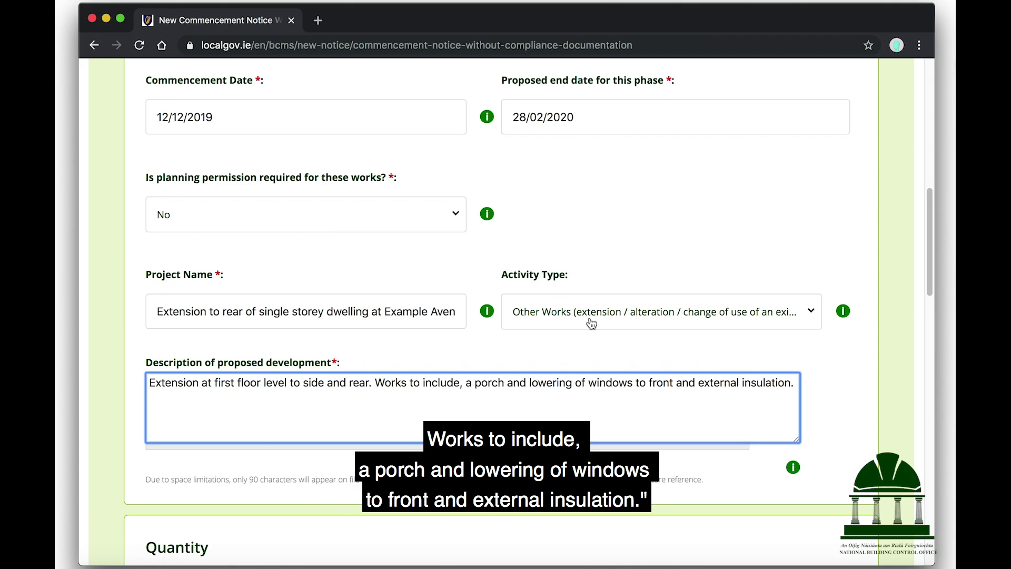
pyautogui.scroll(-5, 591, 322)
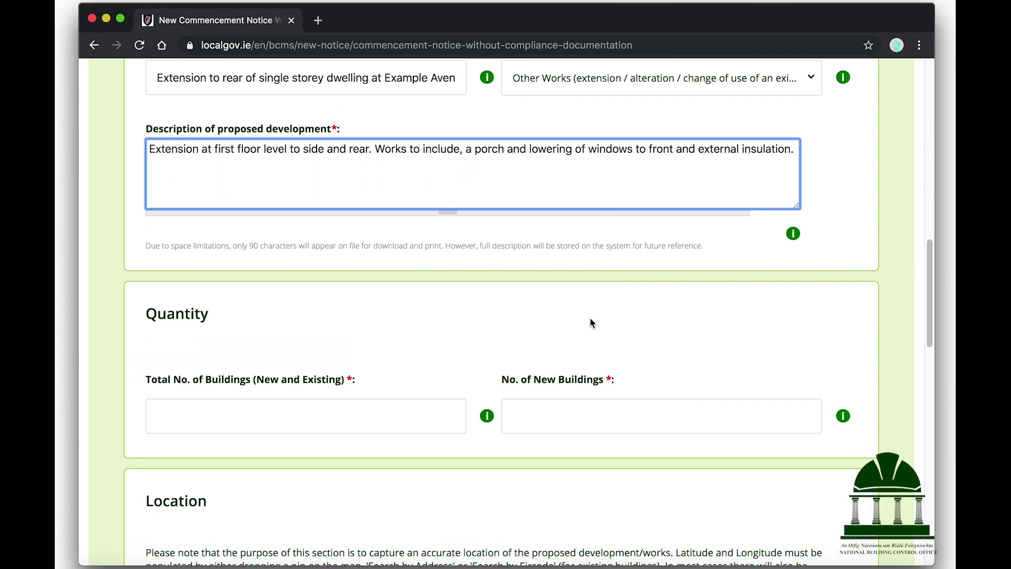
# Step: Enter 1 as the total number of buildings and 0 new buildings
pyautogui.scroll(-1, 591, 322)
pyautogui.moveTo(489, 357)
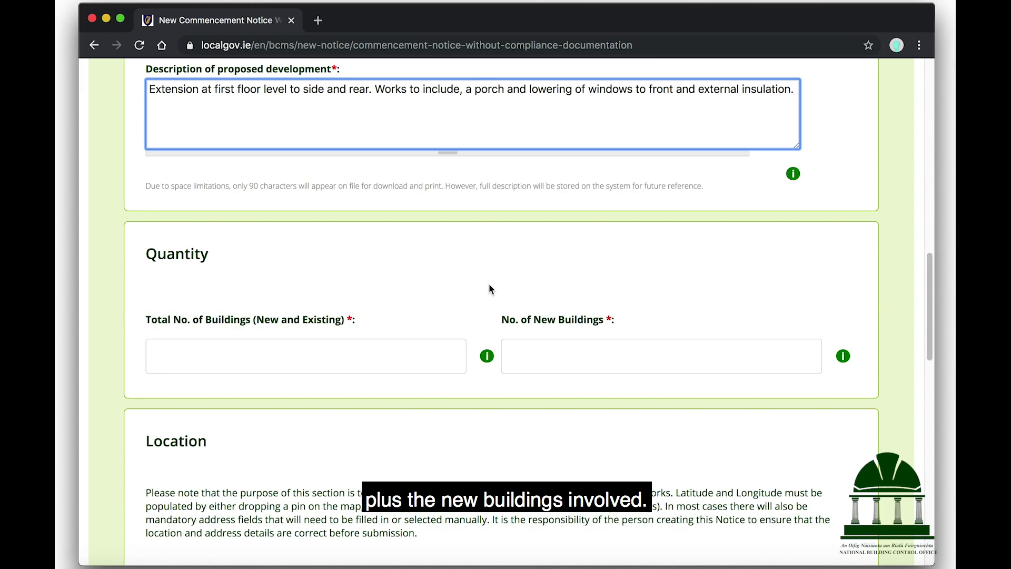
pyautogui.click(367, 348)
pyautogui.write('1')
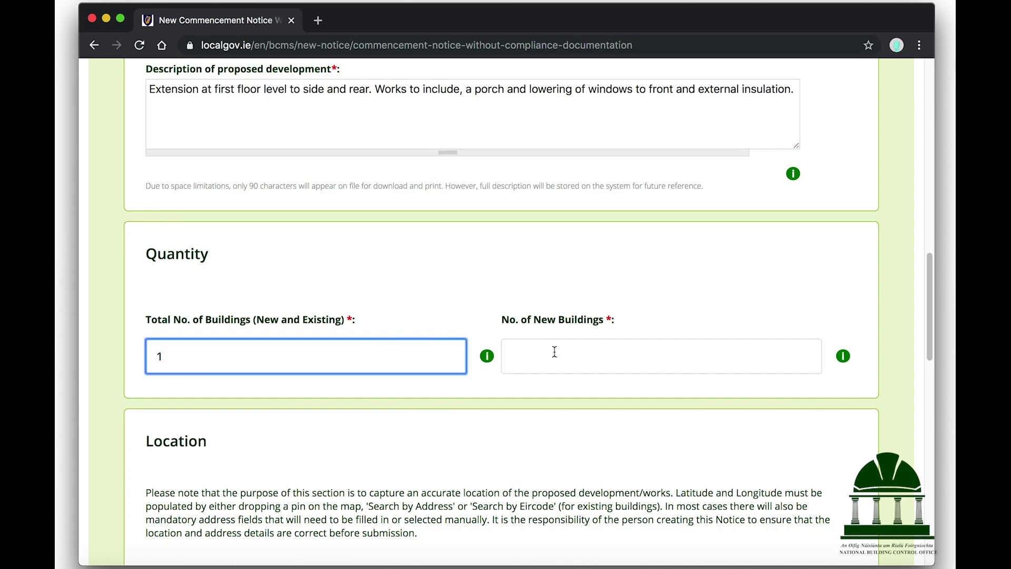
pyautogui.click(625, 352)
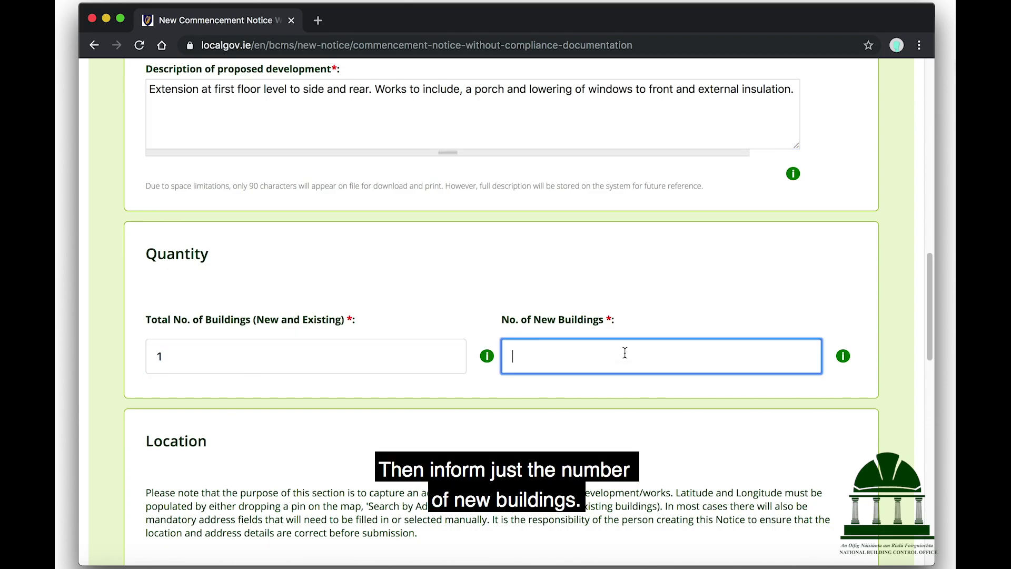
pyautogui.moveTo(845, 361)
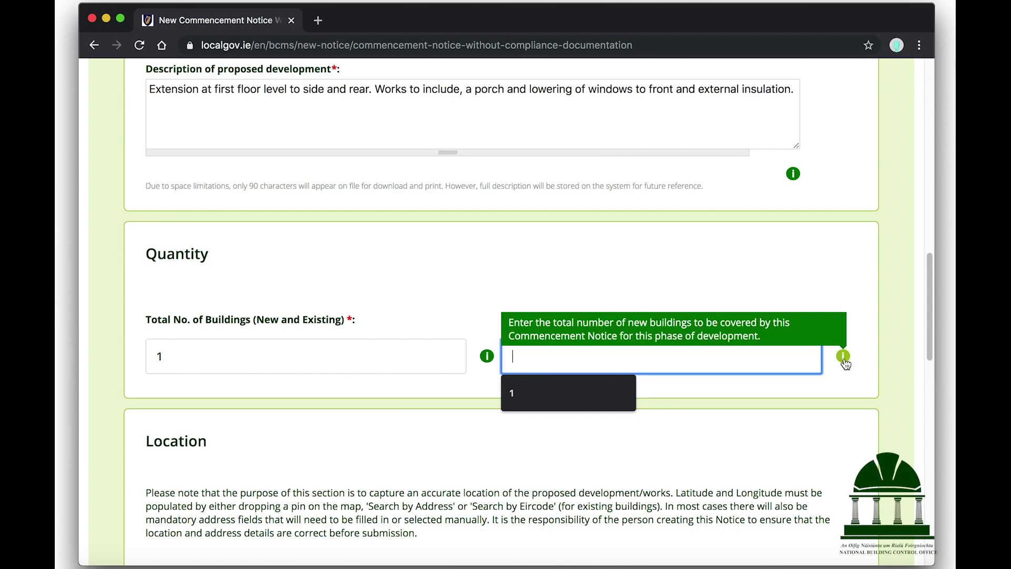
pyautogui.write('0')
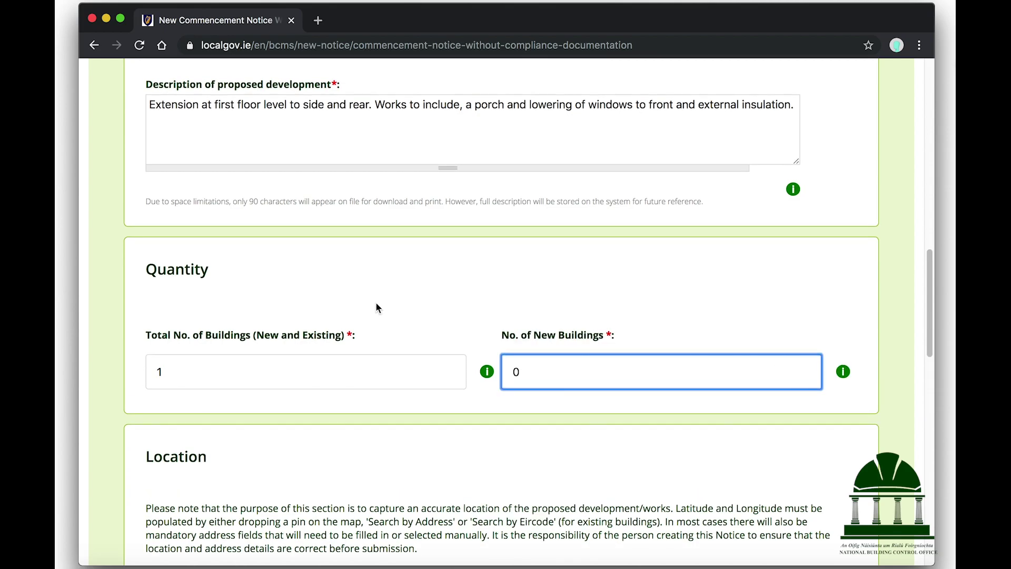
# Step: Open the finder.eircode.ie link under Location in a new tab
pyautogui.scroll(-5, 378, 305)
pyautogui.scroll(-1, 378, 306)
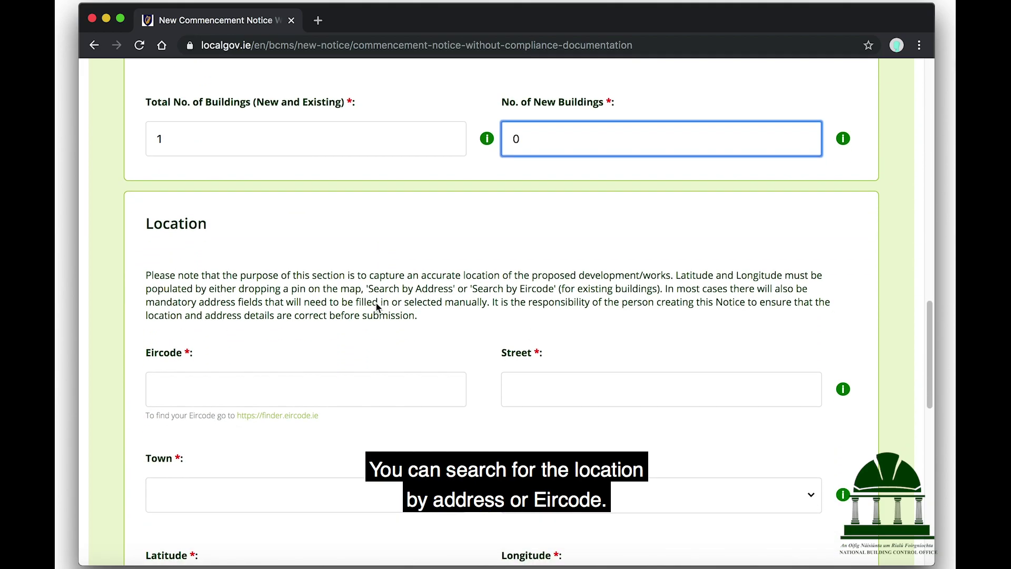
pyautogui.scroll(-3, 376, 303)
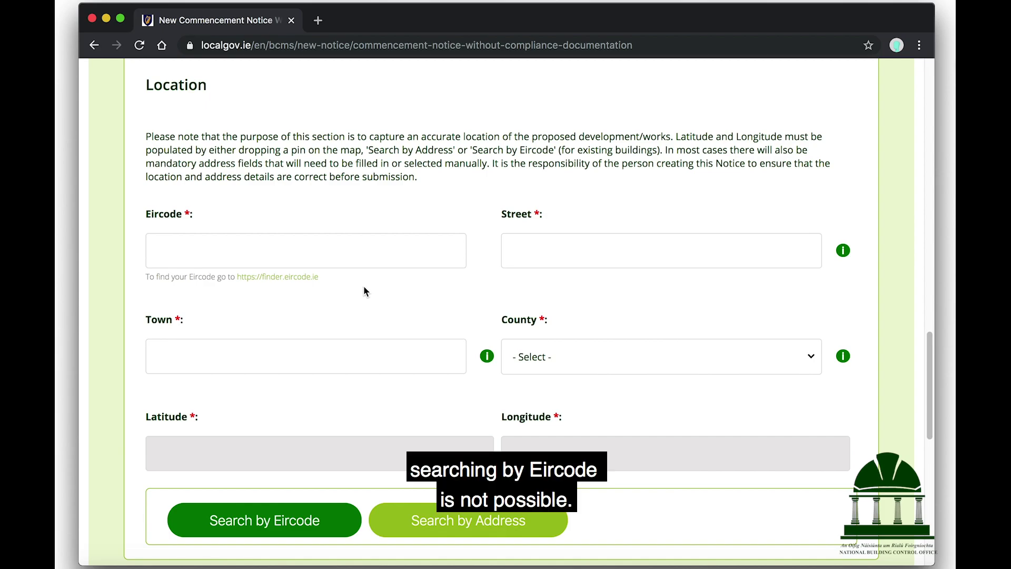
pyautogui.click(309, 277)
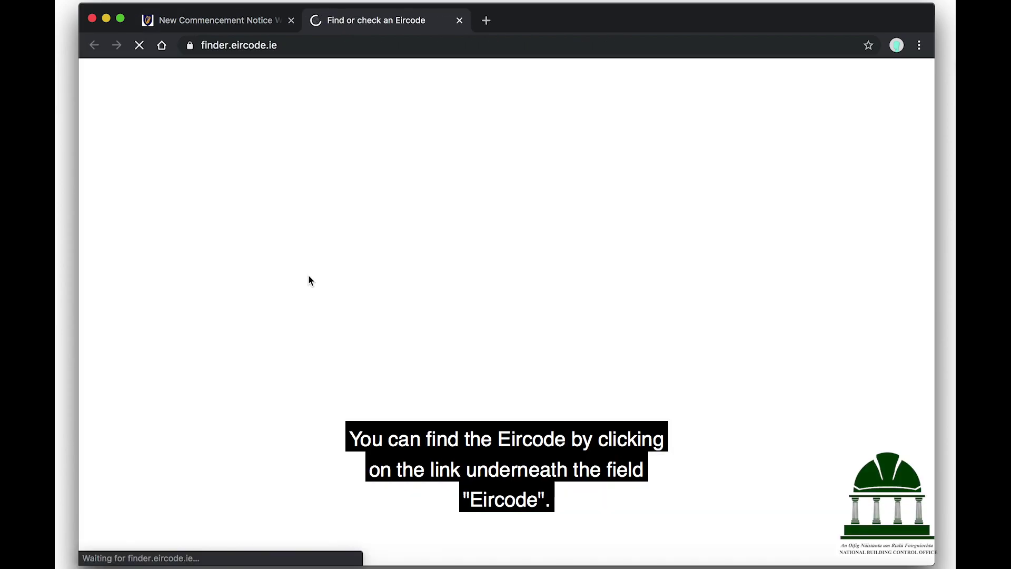
# Step: Search 'City Hall Dublin' and select City Hall Exhibition Centre's Eircode D02 NP93
pyautogui.write('City Hall')
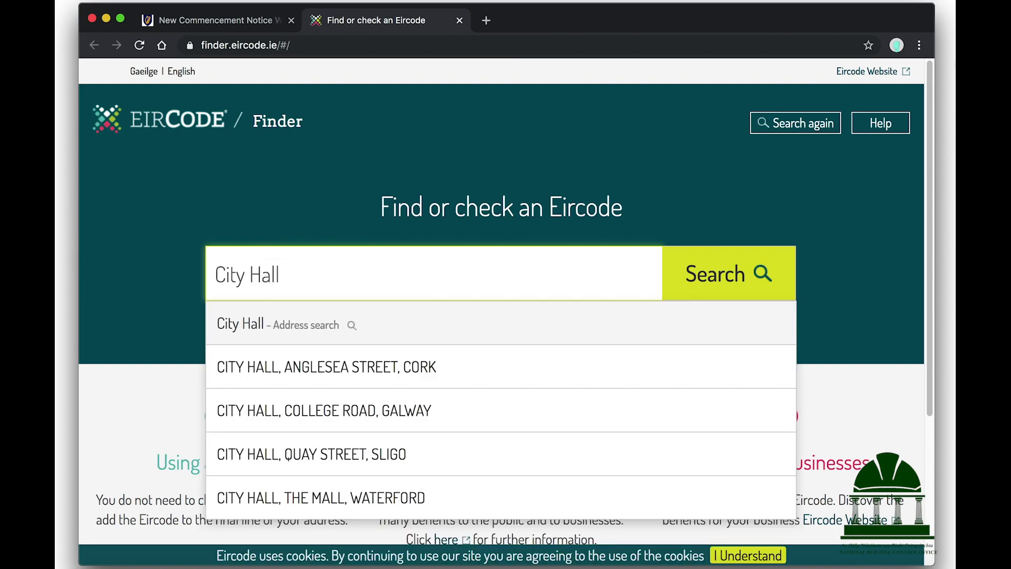
pyautogui.write(' Dubl')
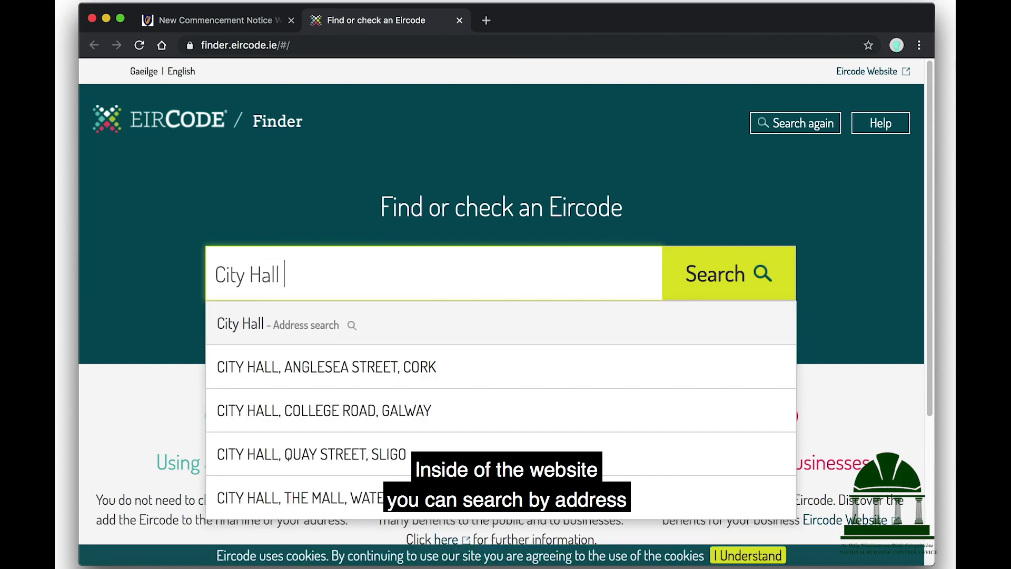
pyautogui.write('in')
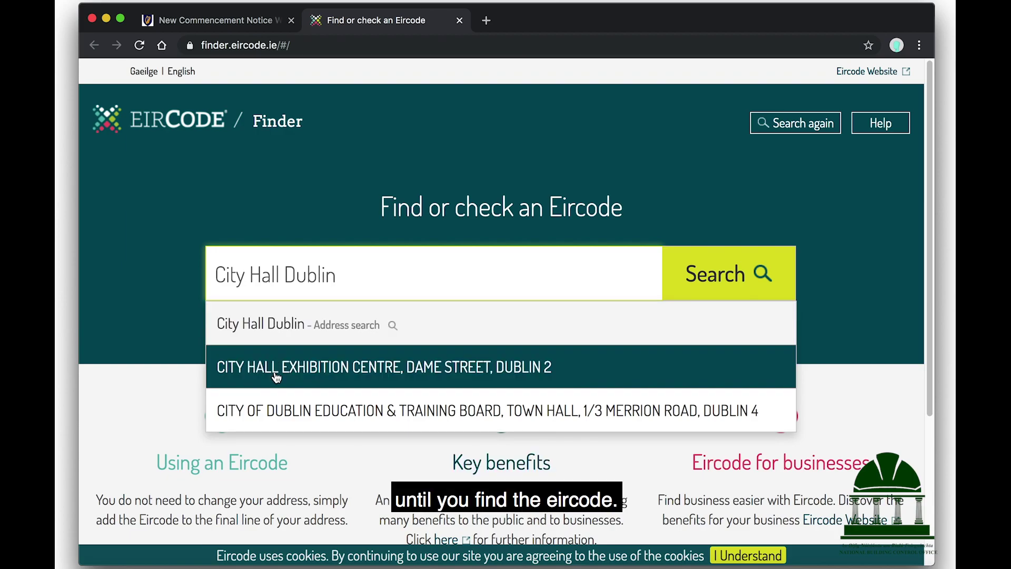
pyautogui.click(276, 377)
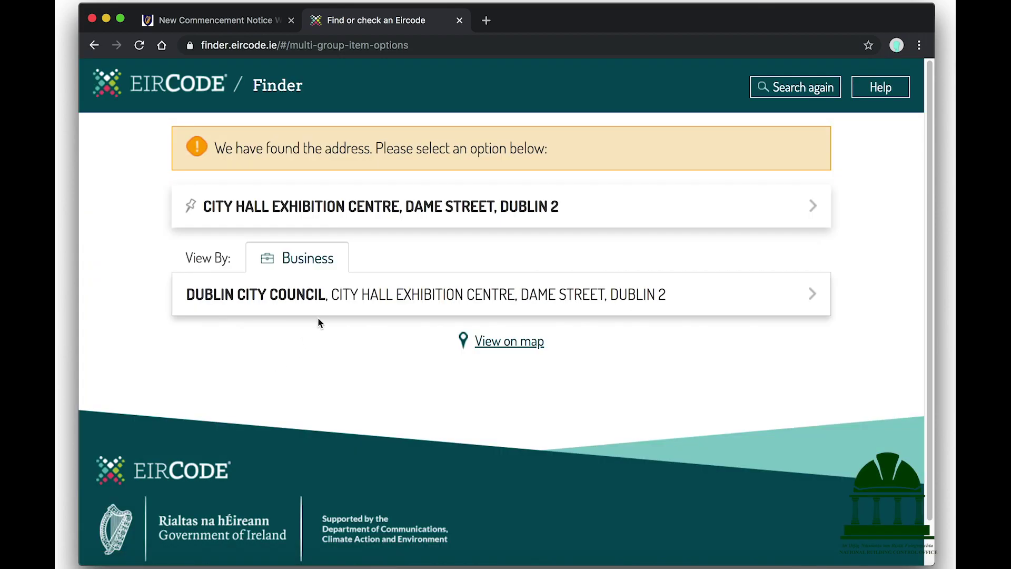
pyautogui.click(335, 295)
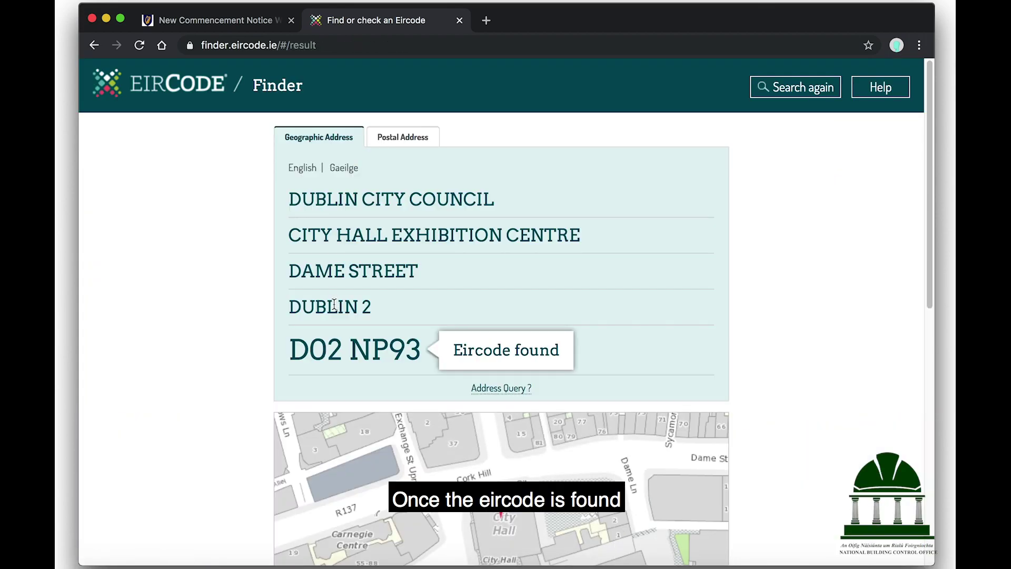
pyautogui.tripleClick(340, 353)
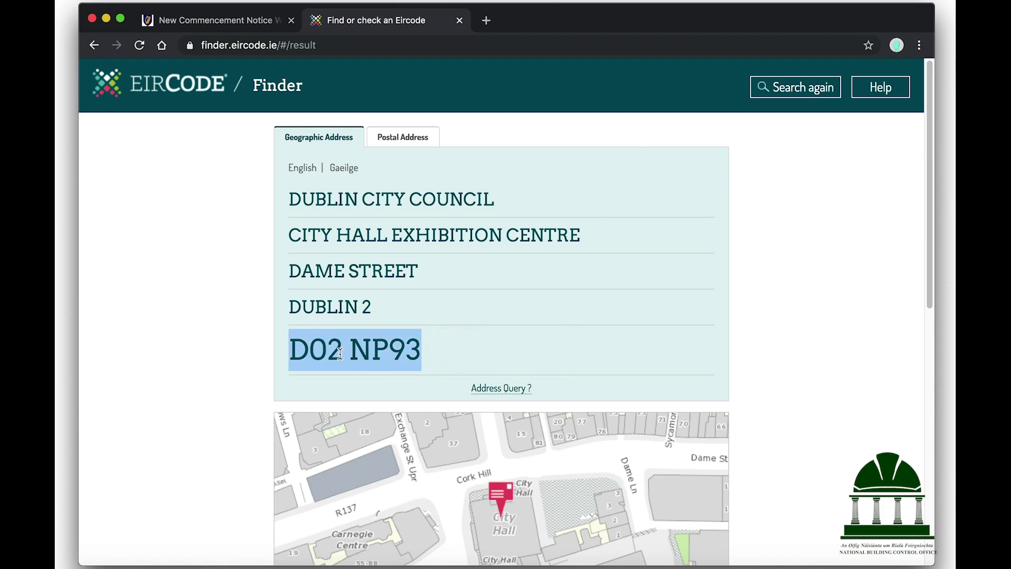
pyautogui.click(459, 21)
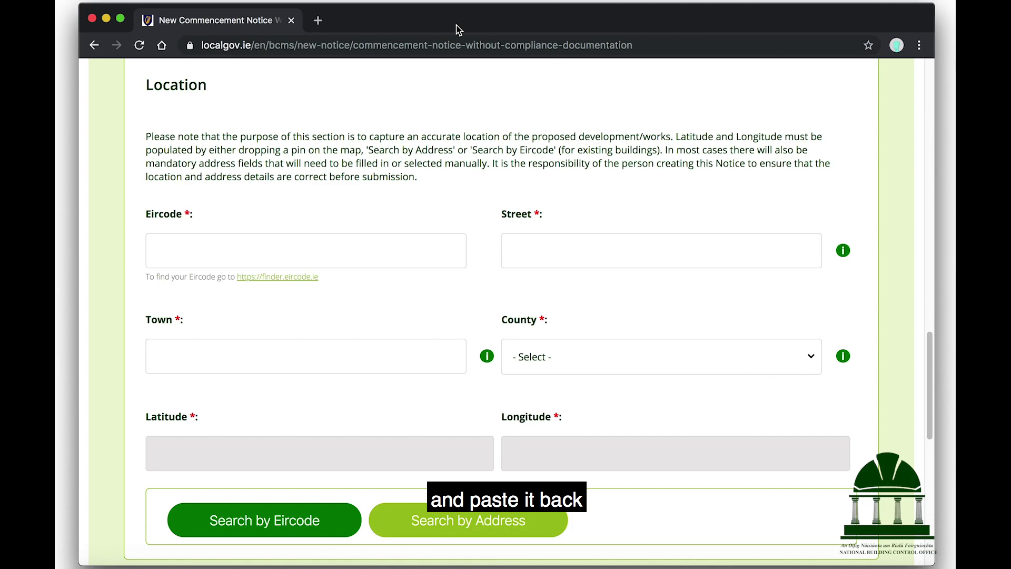
pyautogui.click(205, 251)
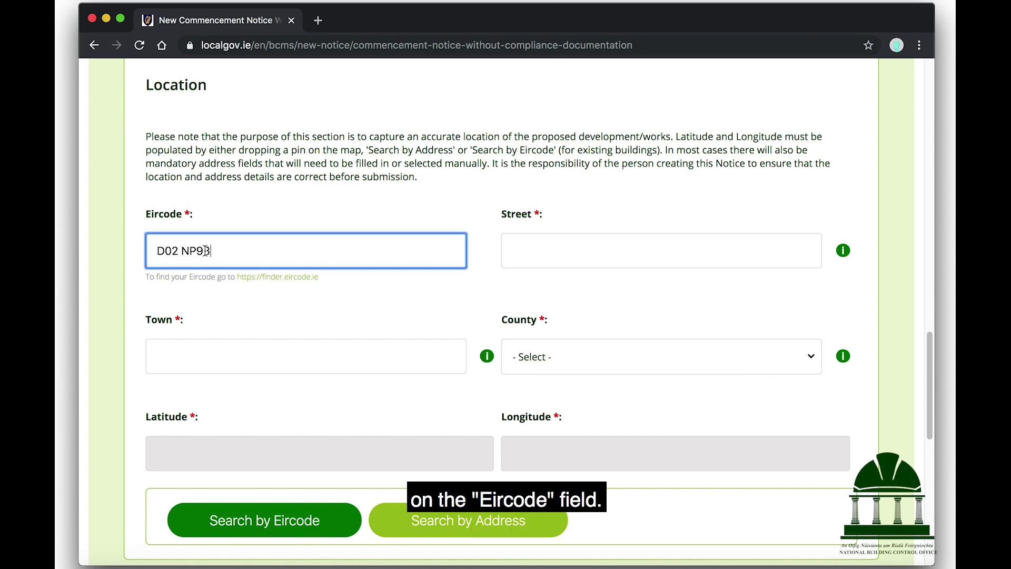
pyautogui.click(245, 522)
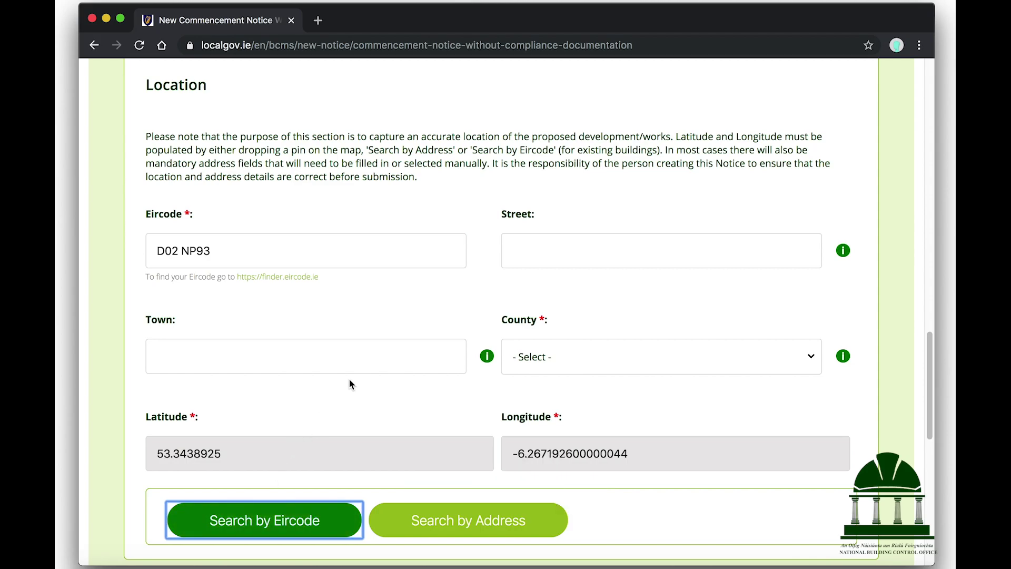
pyautogui.scroll(-5, 349, 378)
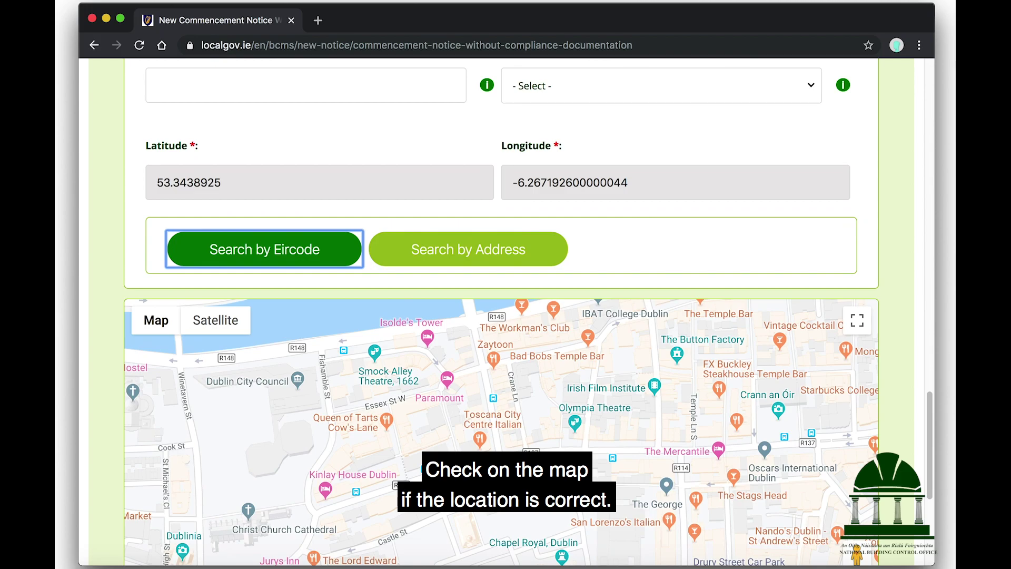
pyautogui.scroll(4, 502, 316)
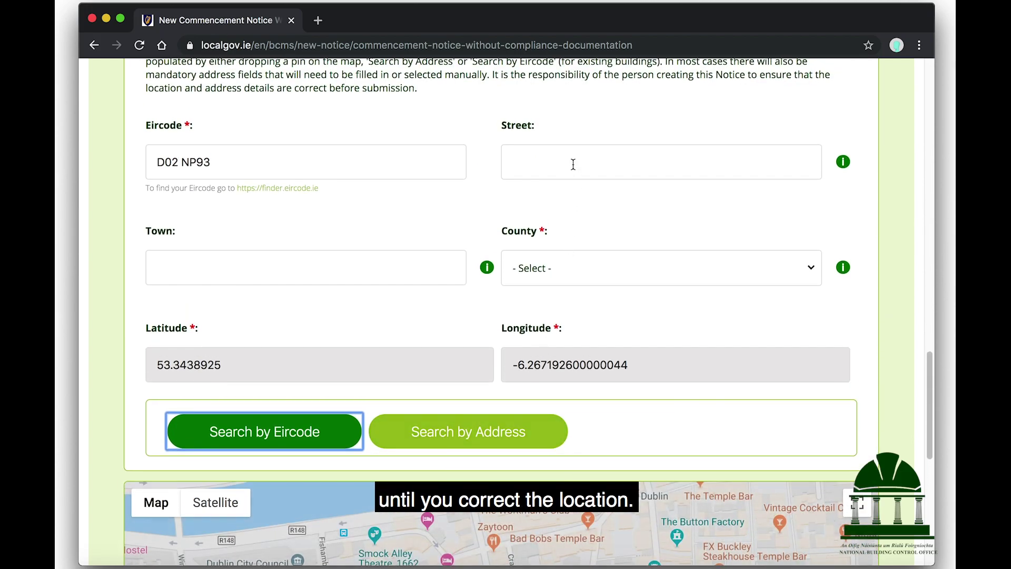
pyautogui.click(573, 163)
pyautogui.write('2 Dame Street')
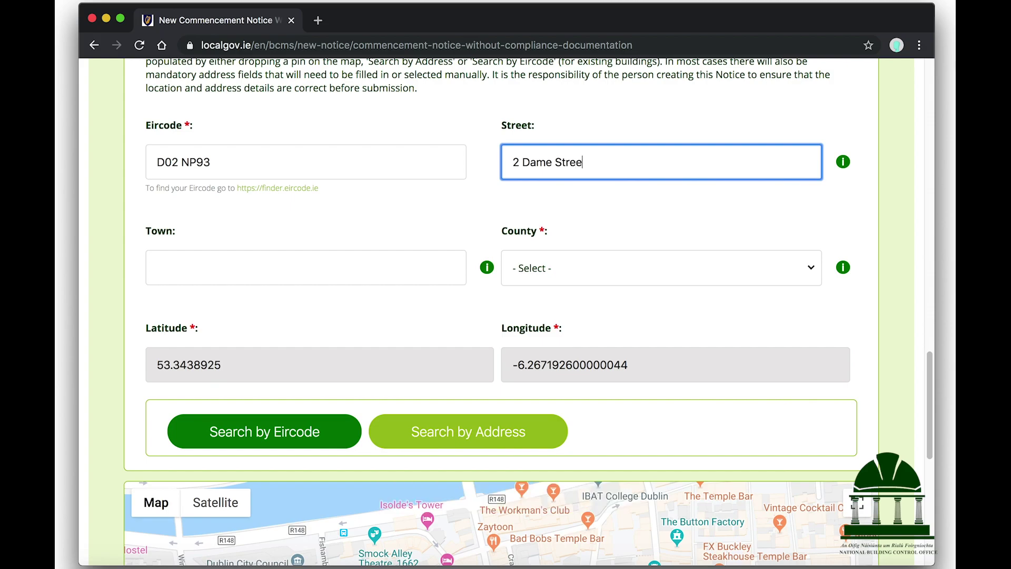
pyautogui.click(545, 272)
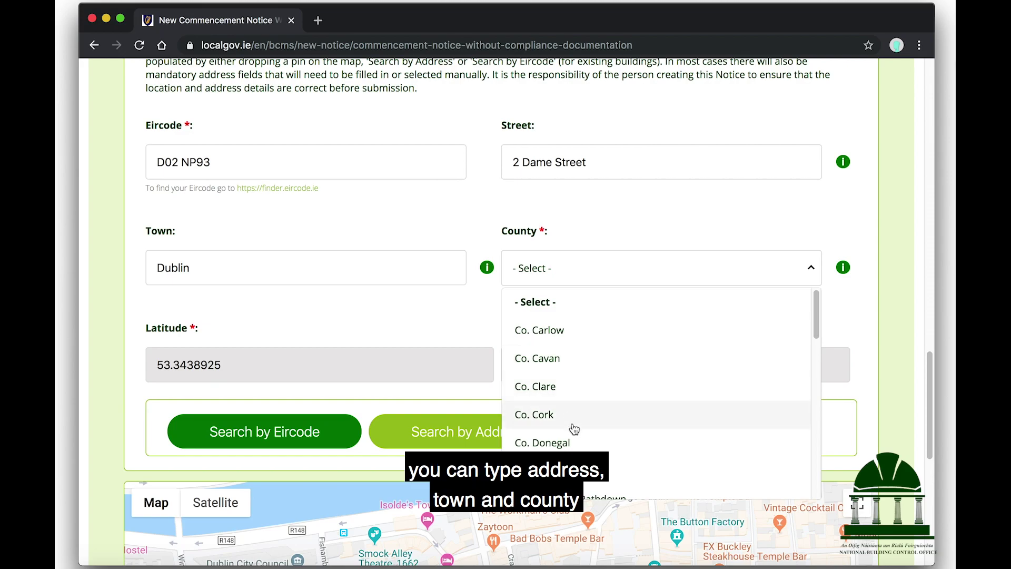
pyautogui.click(553, 470)
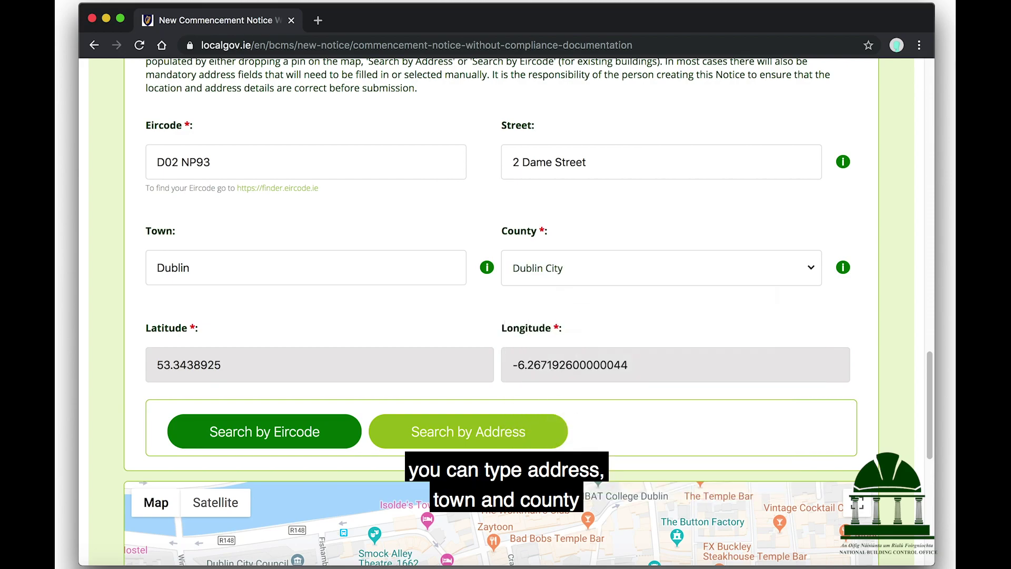
pyautogui.scroll(-6, 455, 303)
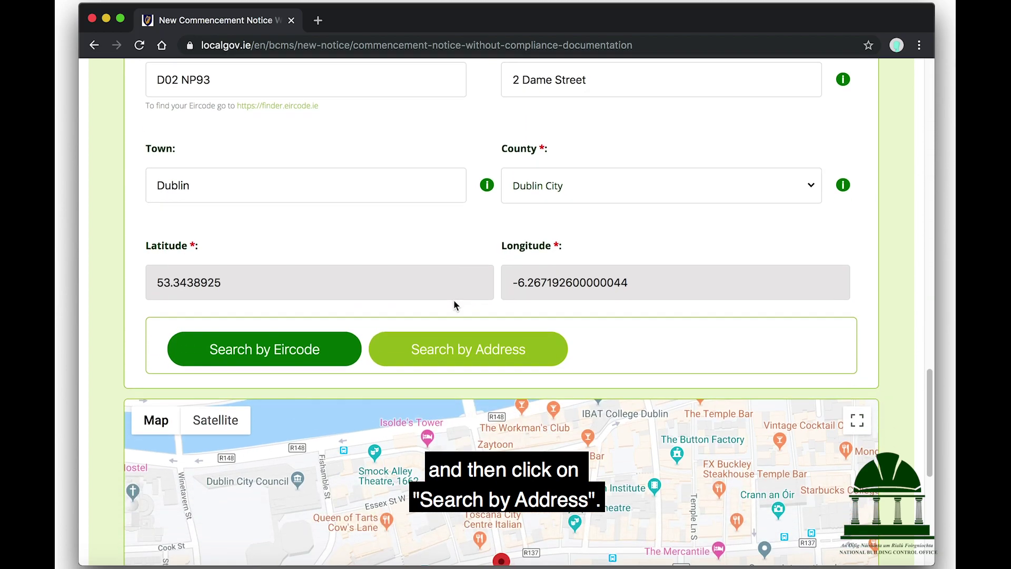
pyautogui.scroll(-3, 455, 304)
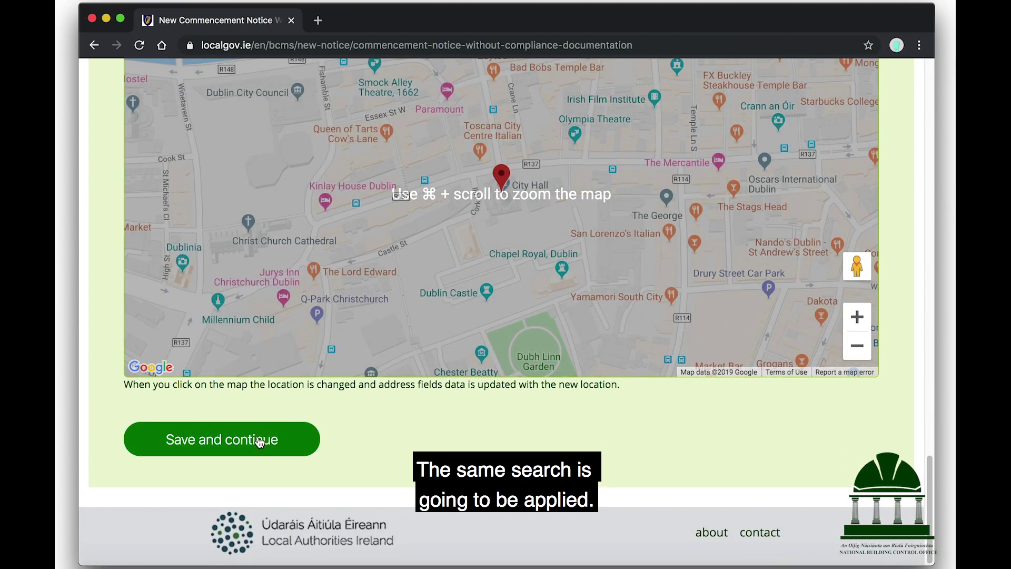
pyautogui.click(260, 442)
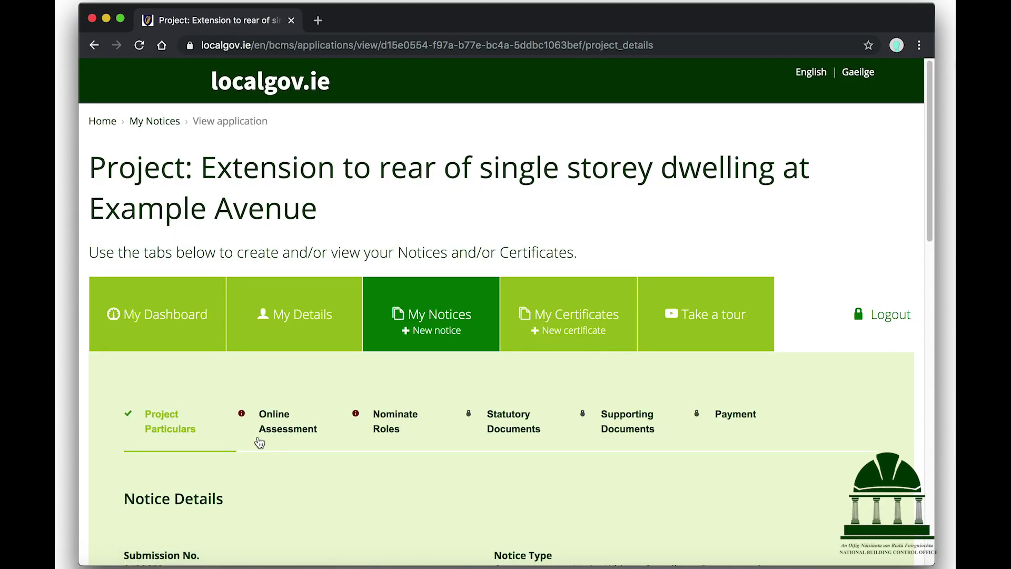
pyautogui.scroll(-5, 516, 287)
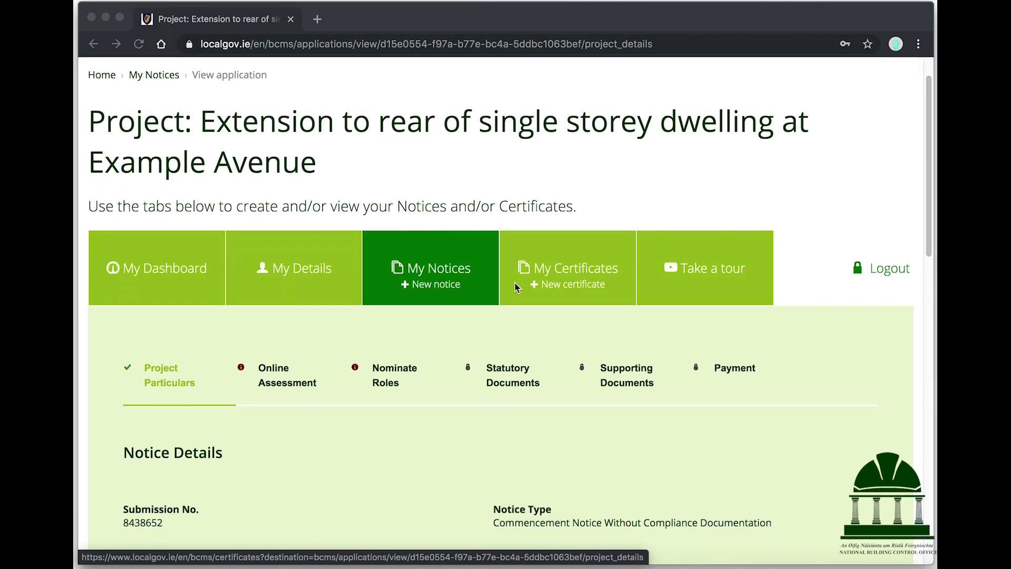
pyautogui.scroll(-3, 515, 285)
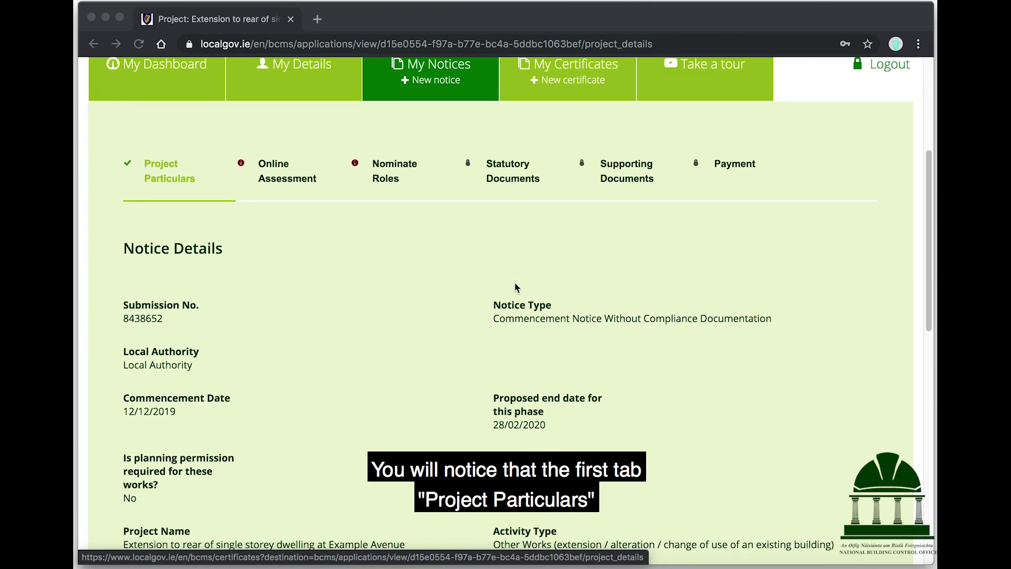
pyautogui.scroll(-5, 516, 287)
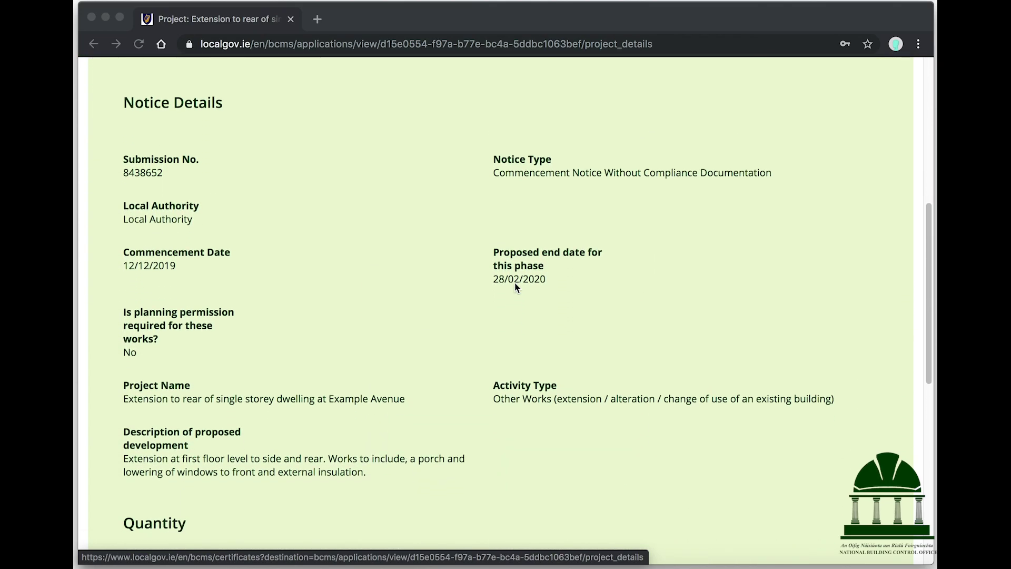
pyautogui.scroll(-5, 516, 287)
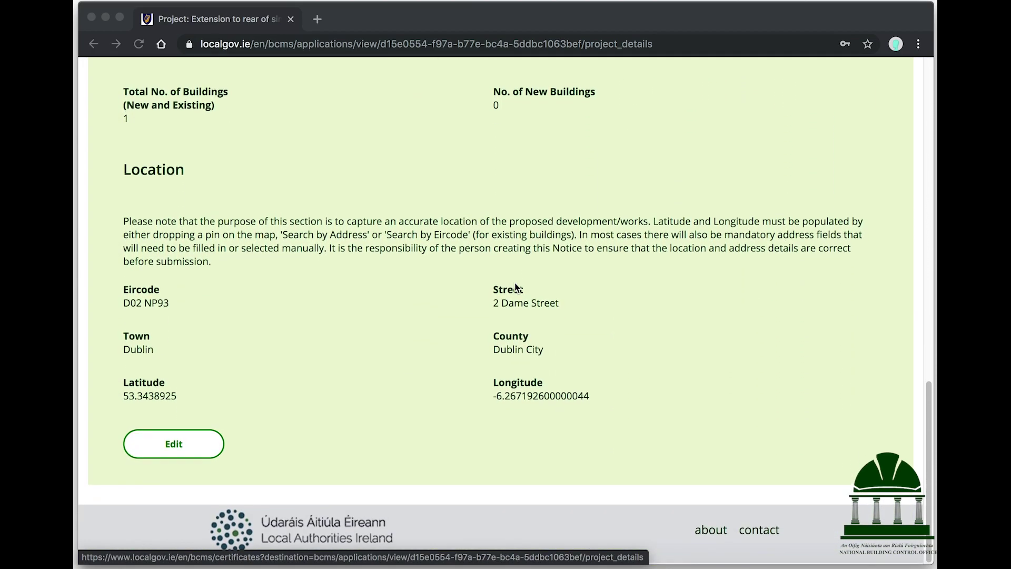
pyautogui.click(178, 452)
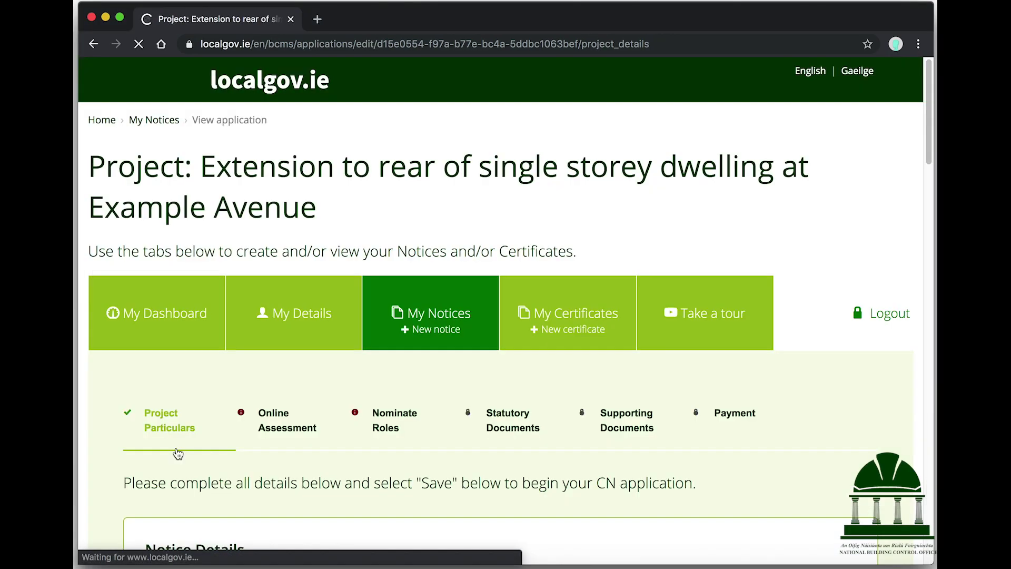
pyautogui.scroll(-5, 316, 379)
pyautogui.scroll(-15, 315, 380)
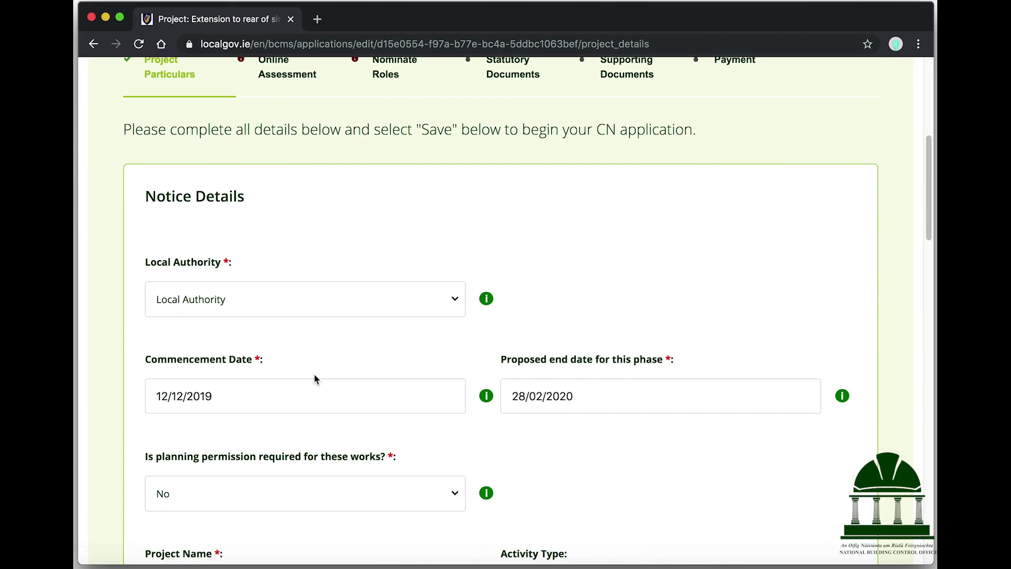
pyautogui.scroll(-15, 314, 374)
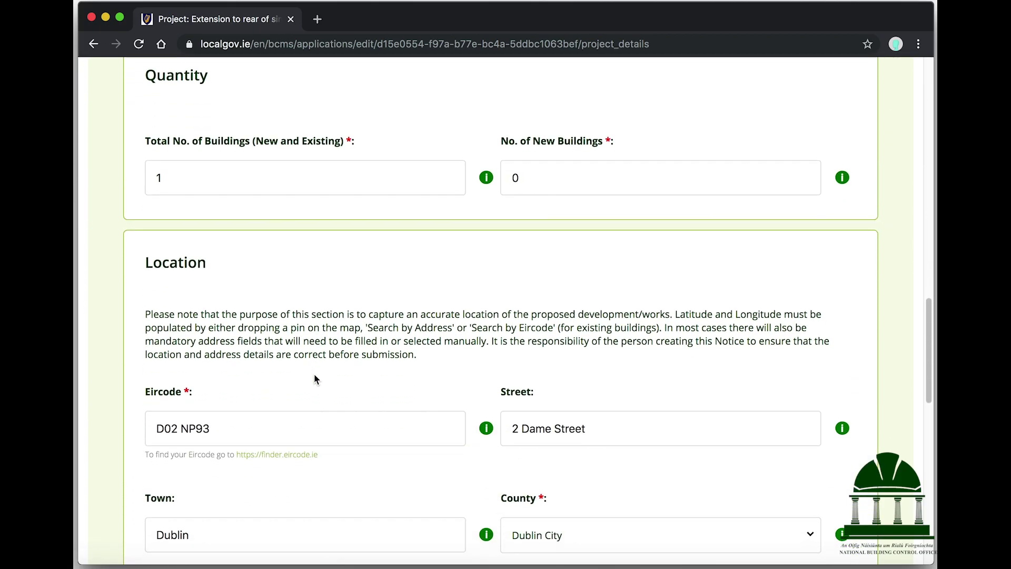
pyautogui.scroll(-3, 313, 375)
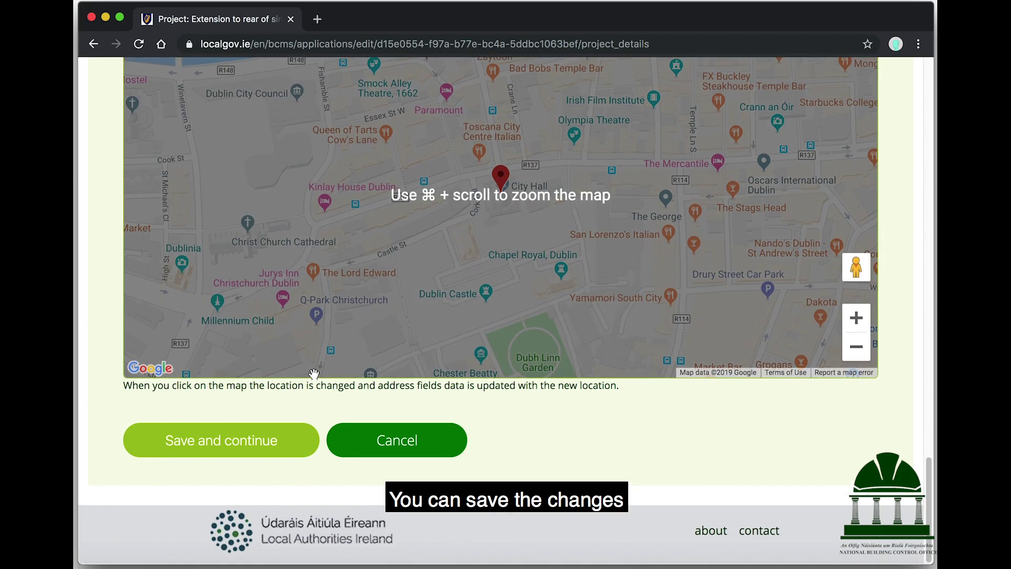
pyautogui.click(381, 444)
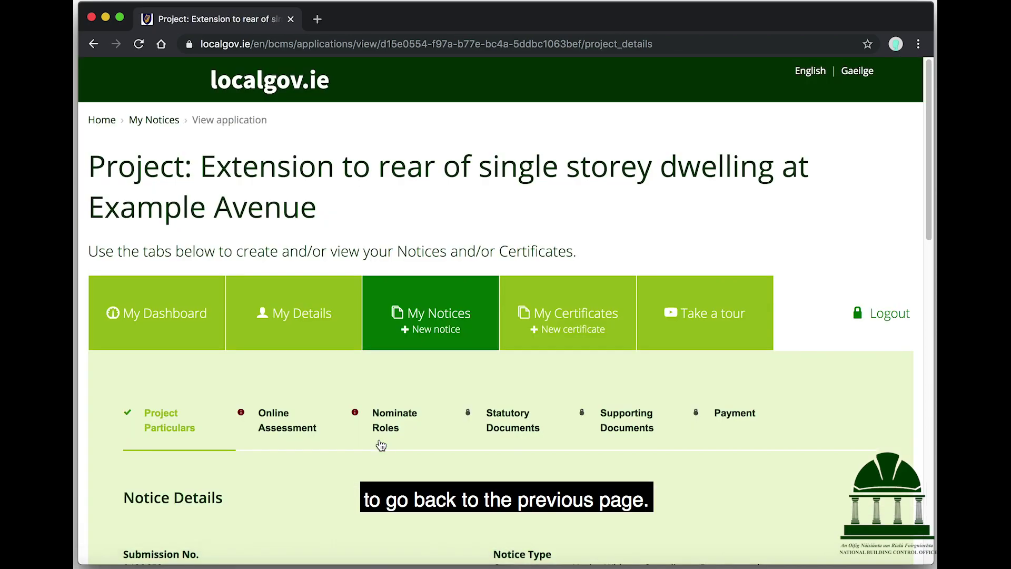
# Step: In the Online Assessment, add a new building described as 'Extension to side and rear'
pyautogui.click(283, 421)
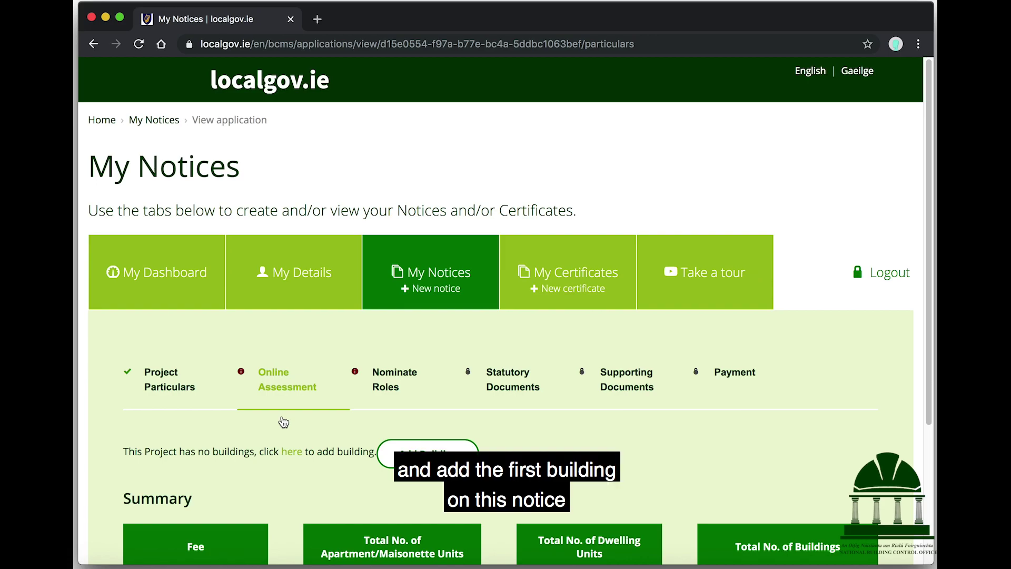
pyautogui.scroll(-4, 283, 421)
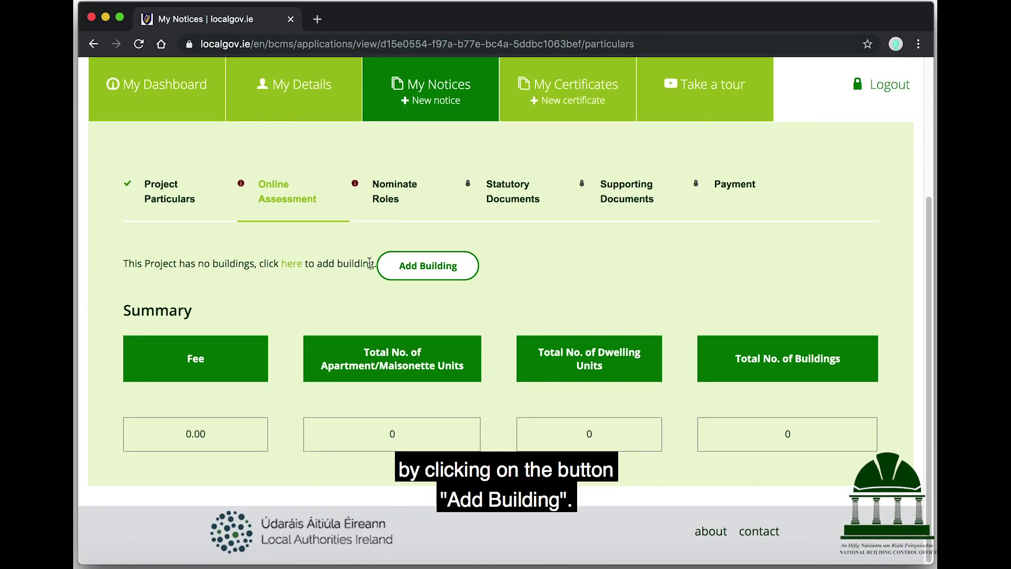
pyautogui.click(400, 268)
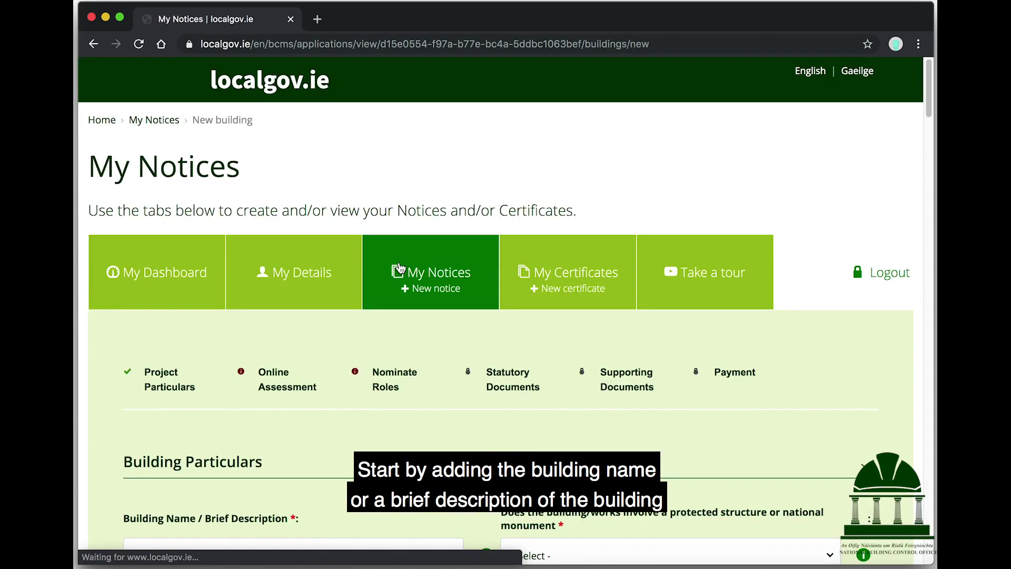
pyautogui.scroll(-4, 401, 268)
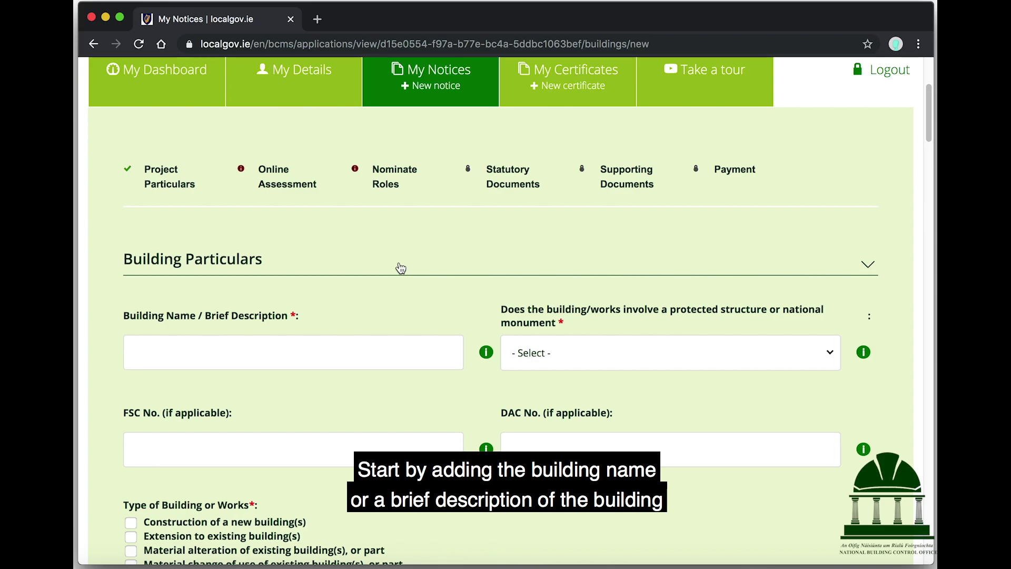
# Step: Answer No to the building involving a protected structure
pyautogui.moveTo(485, 353)
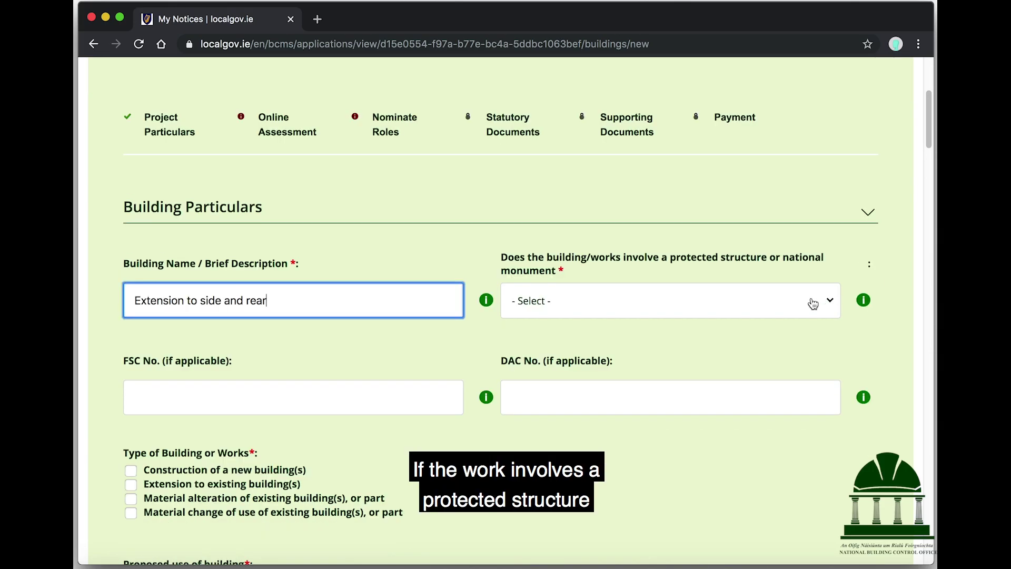
pyautogui.click(813, 304)
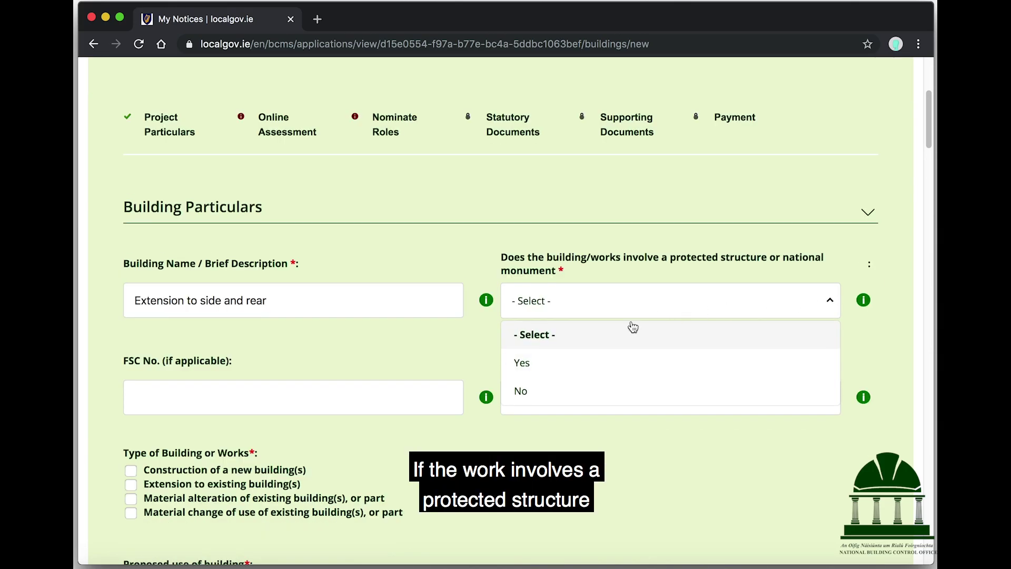
pyautogui.click(603, 356)
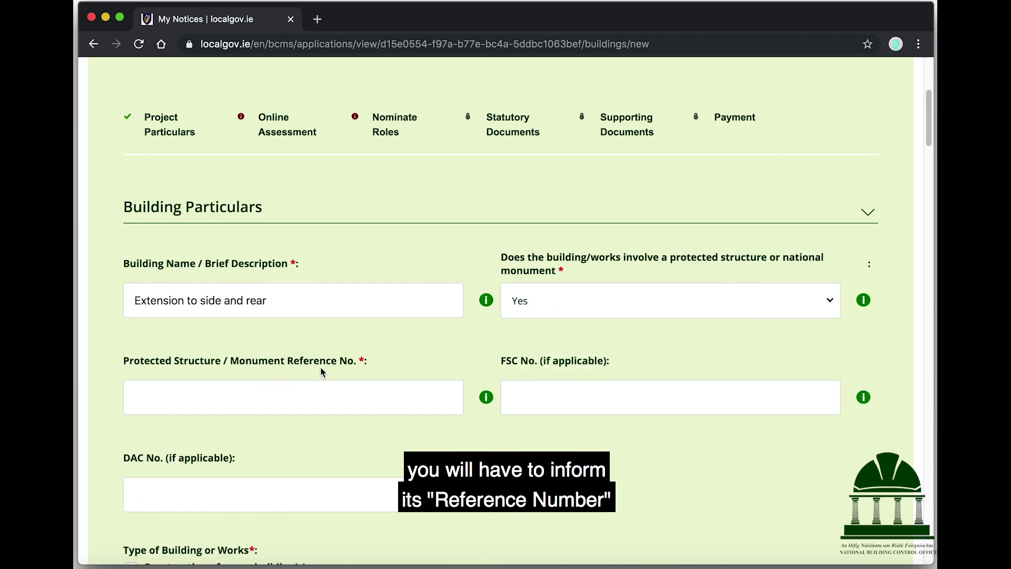
pyautogui.click(619, 309)
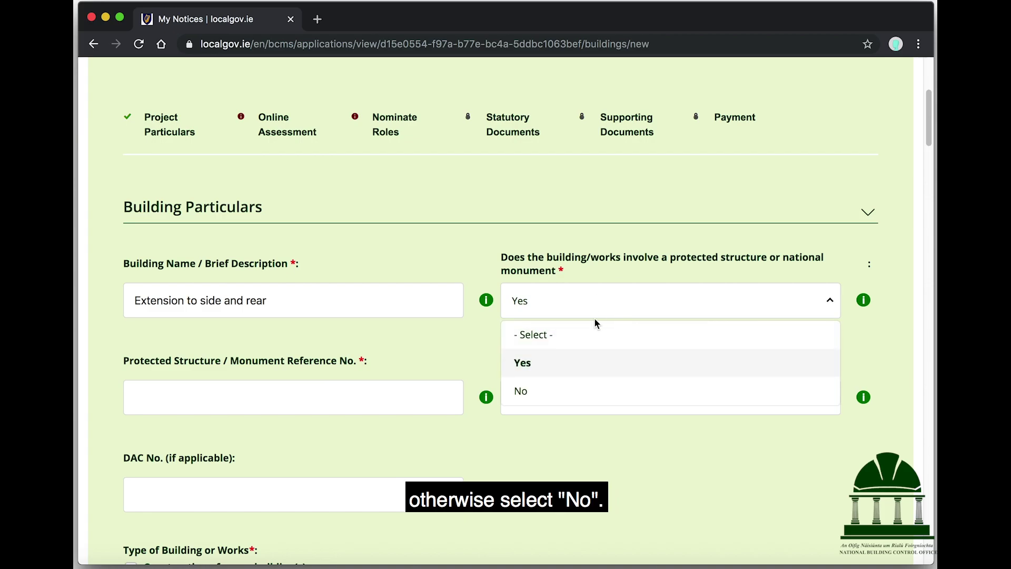
pyautogui.click(554, 384)
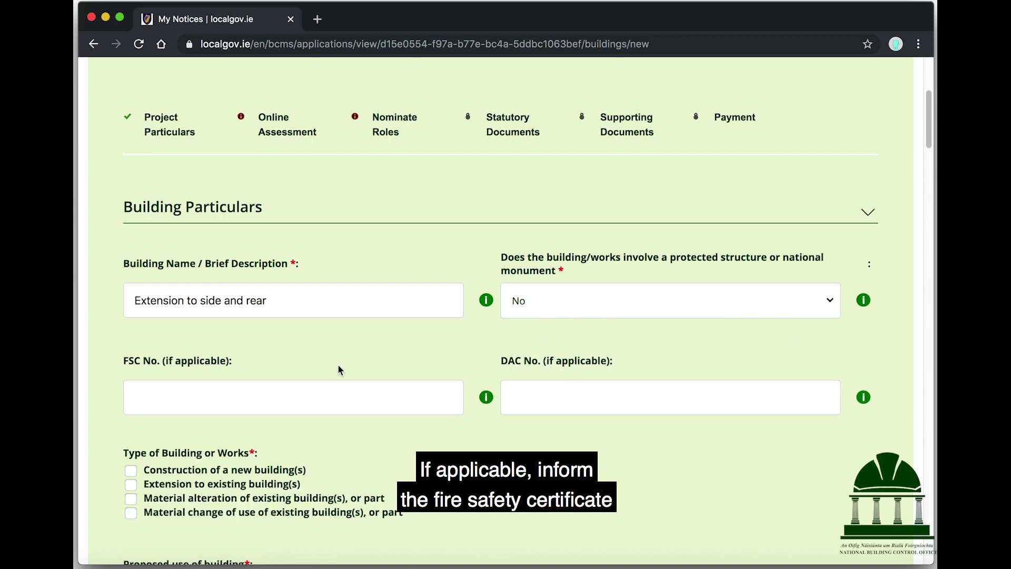
pyautogui.moveTo(484, 399)
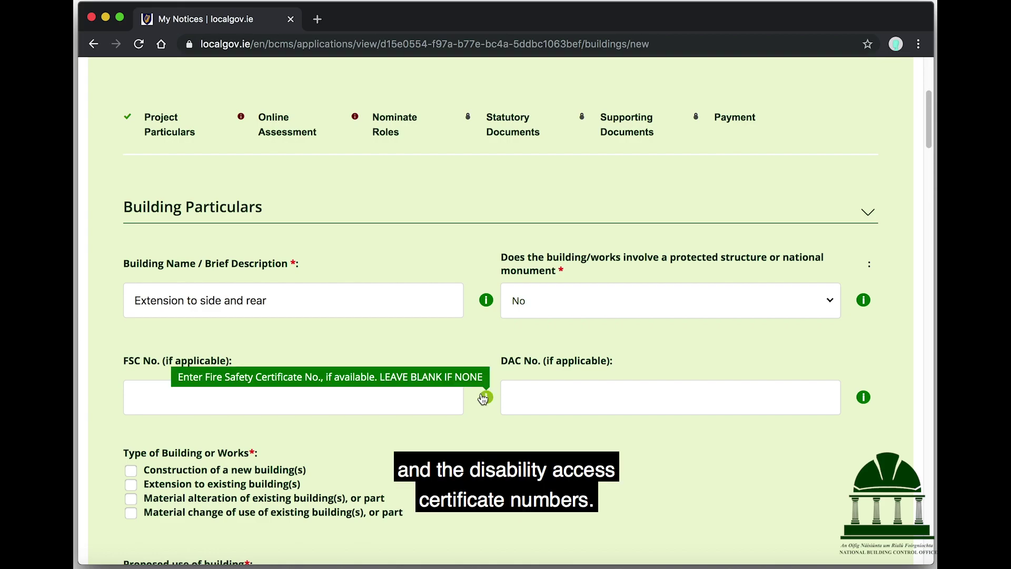
pyautogui.click(462, 399)
pyautogui.scroll(-3, 466, 350)
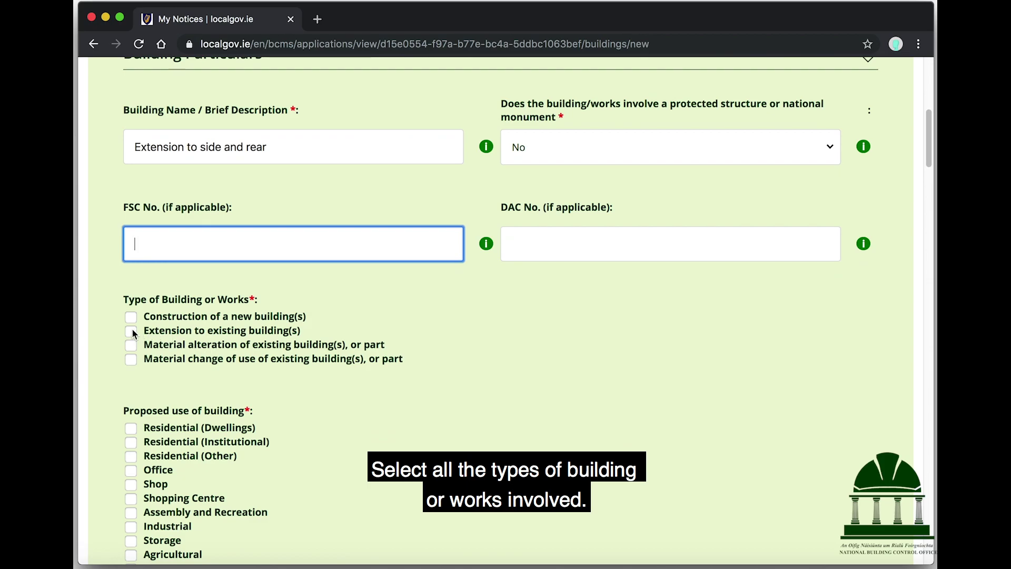
# Step: Mark it as an extension to existing building, Residential (Dwellings) use, Dwelling house(s) sub group
pyautogui.click(131, 331)
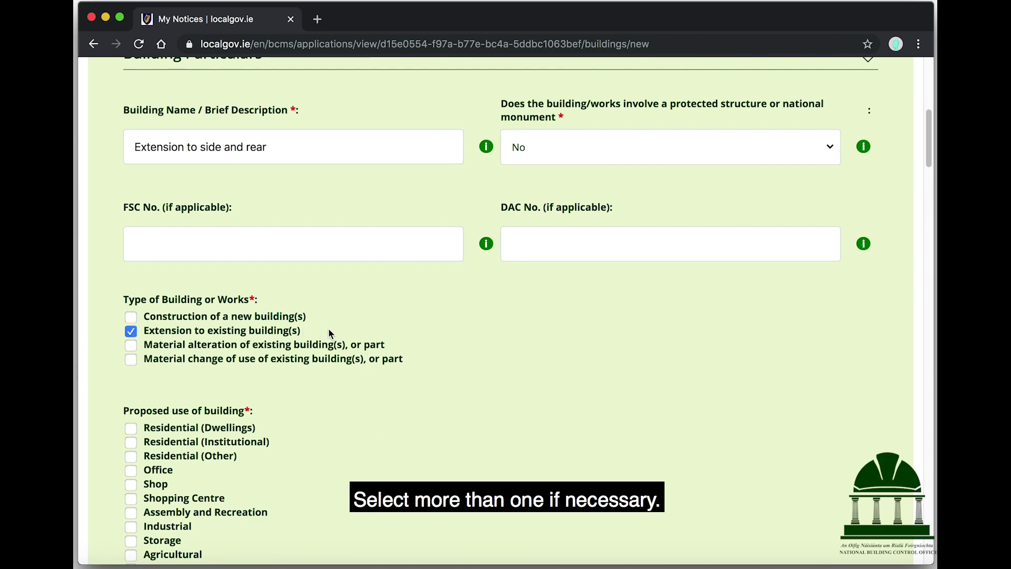
pyautogui.scroll(-2, 331, 334)
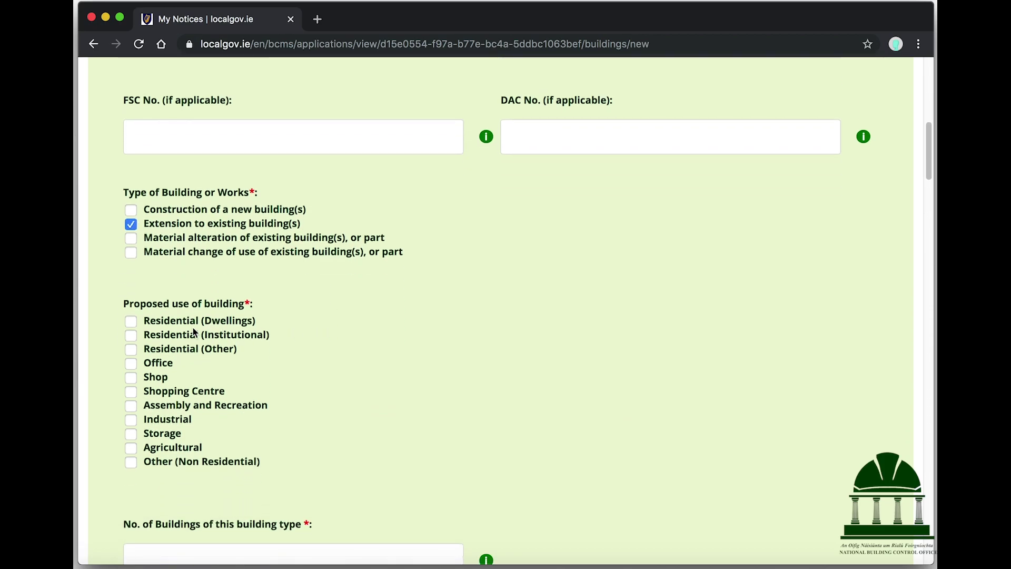
pyautogui.click(134, 325)
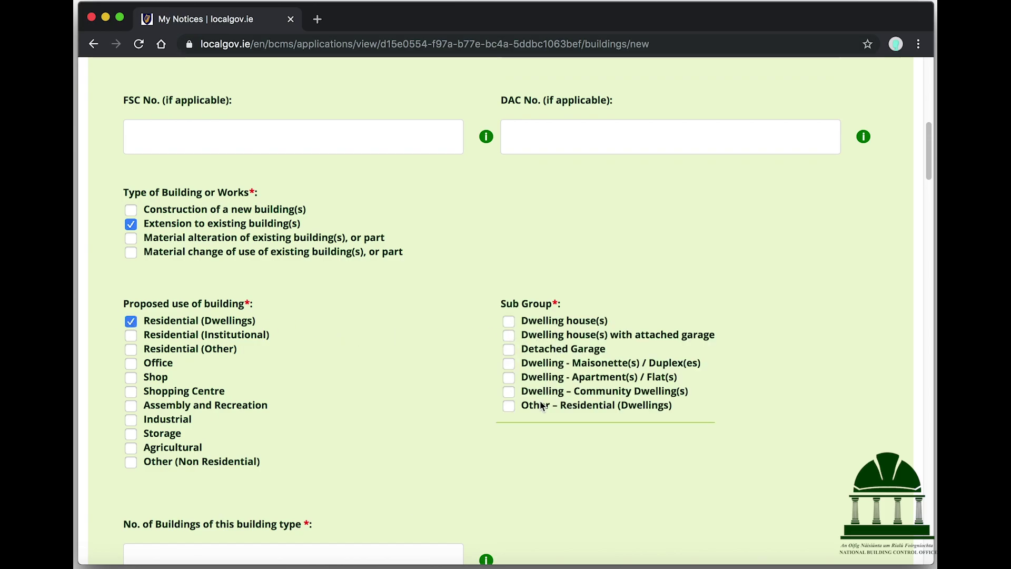
pyautogui.click(546, 324)
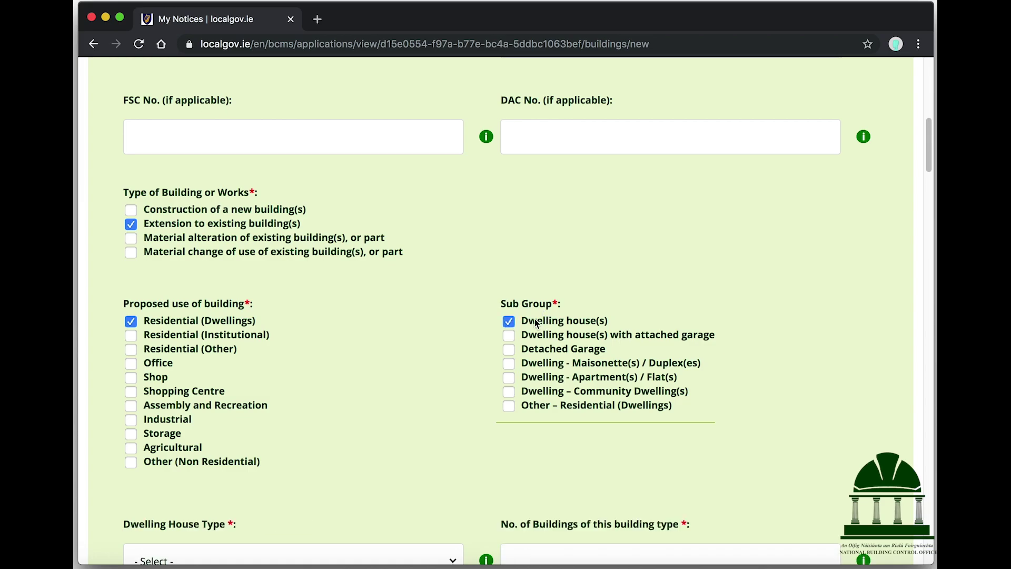
pyautogui.scroll(-5, 384, 340)
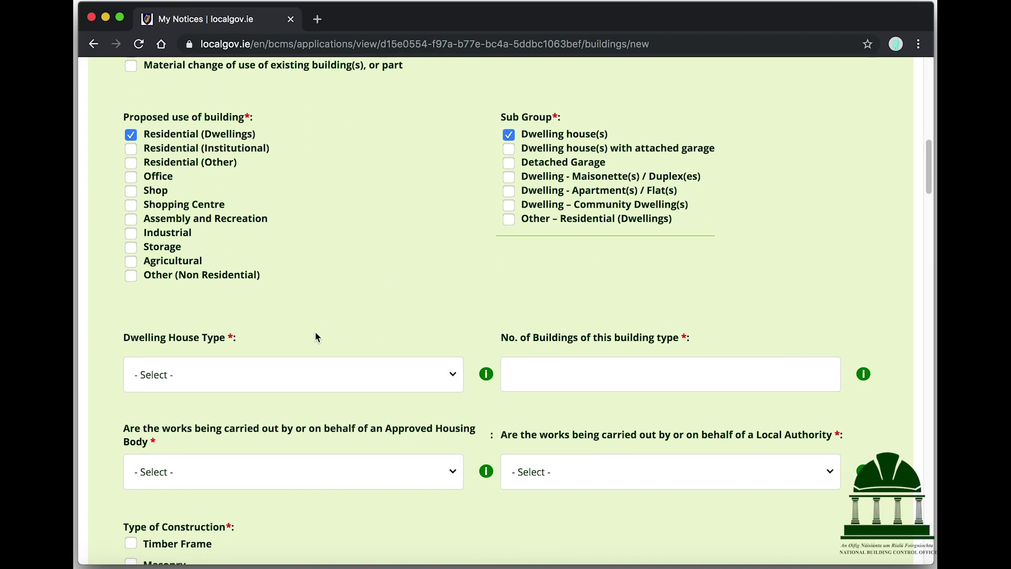
pyautogui.moveTo(488, 376)
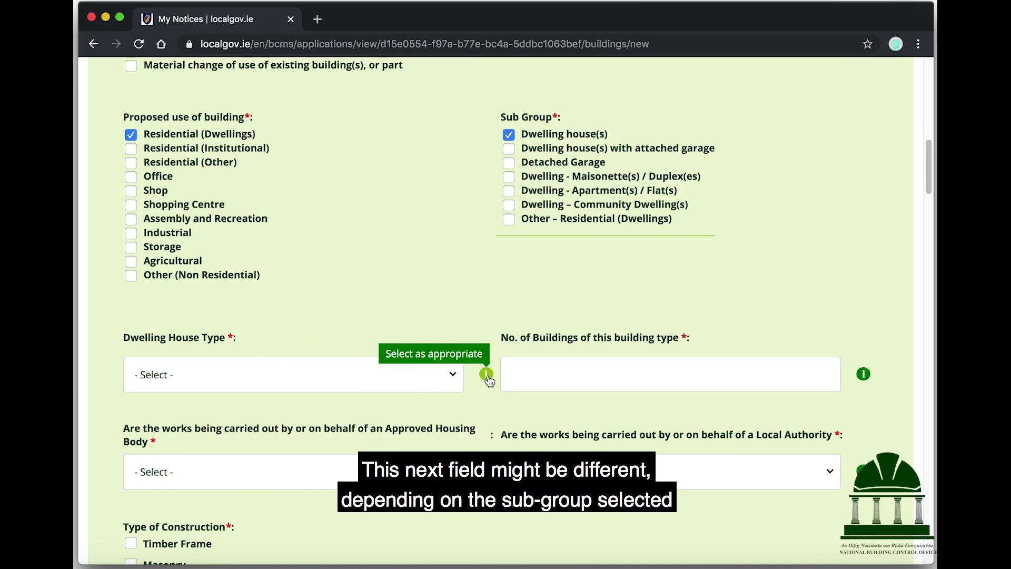
pyautogui.click(449, 380)
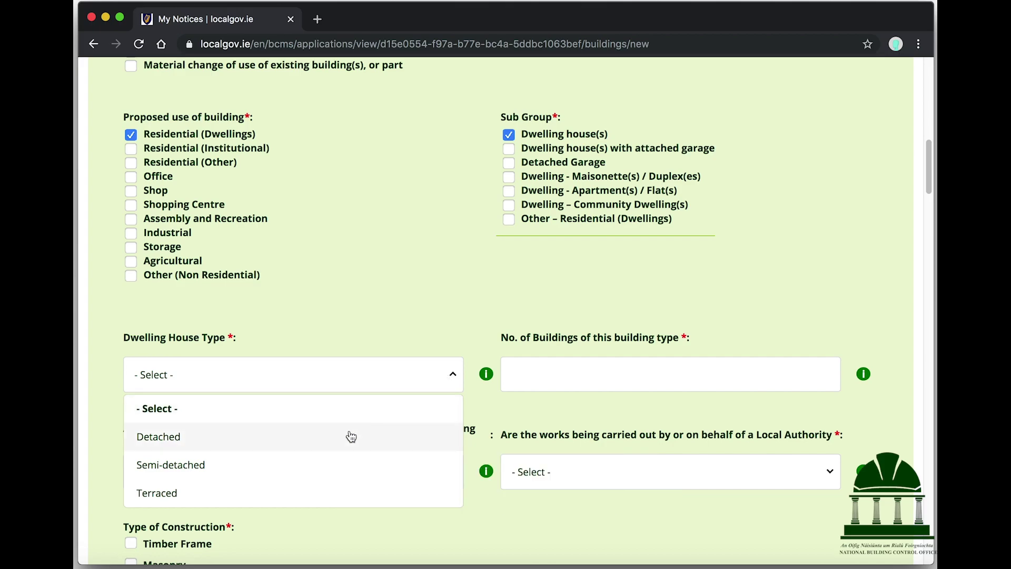
# Step: Set the dwelling house type to Detached with 1 building of this type
pyautogui.click(350, 436)
pyautogui.click(529, 380)
pyautogui.write('1')
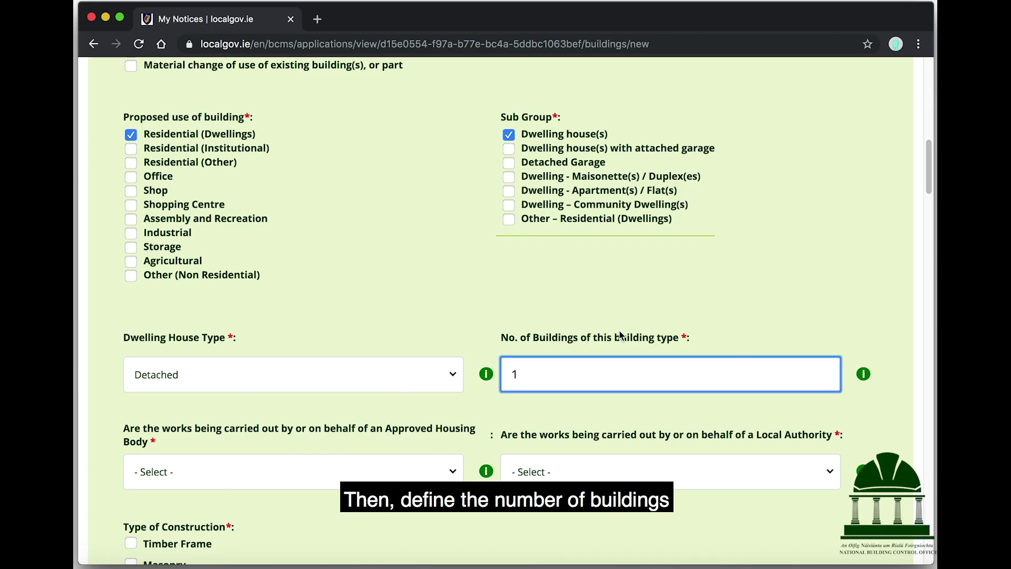
pyautogui.scroll(-1, 504, 307)
pyautogui.scroll(-1, 504, 306)
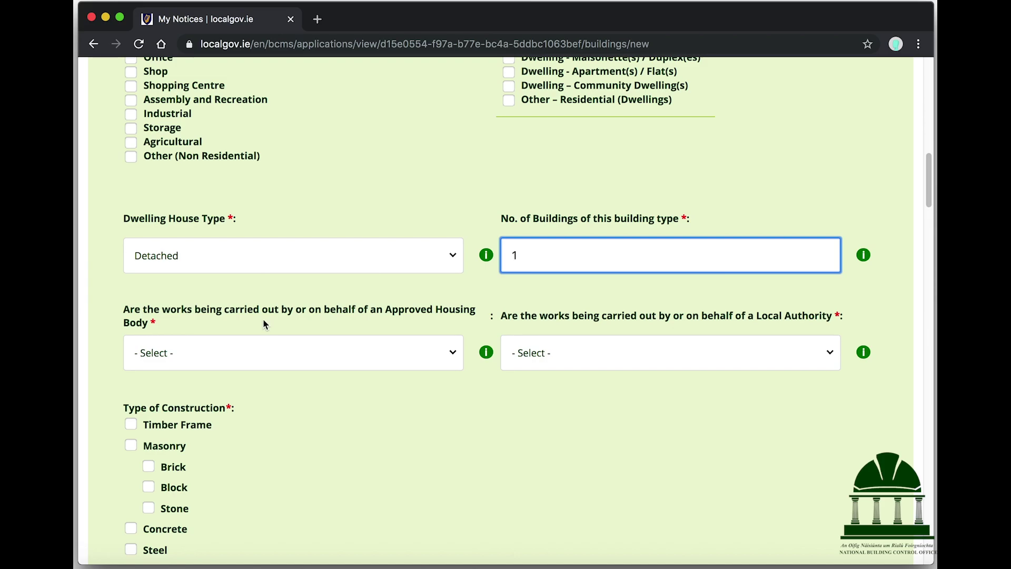
# Step: Answer No to both the Approved Housing Body and Local Authority questions
pyautogui.click(448, 353)
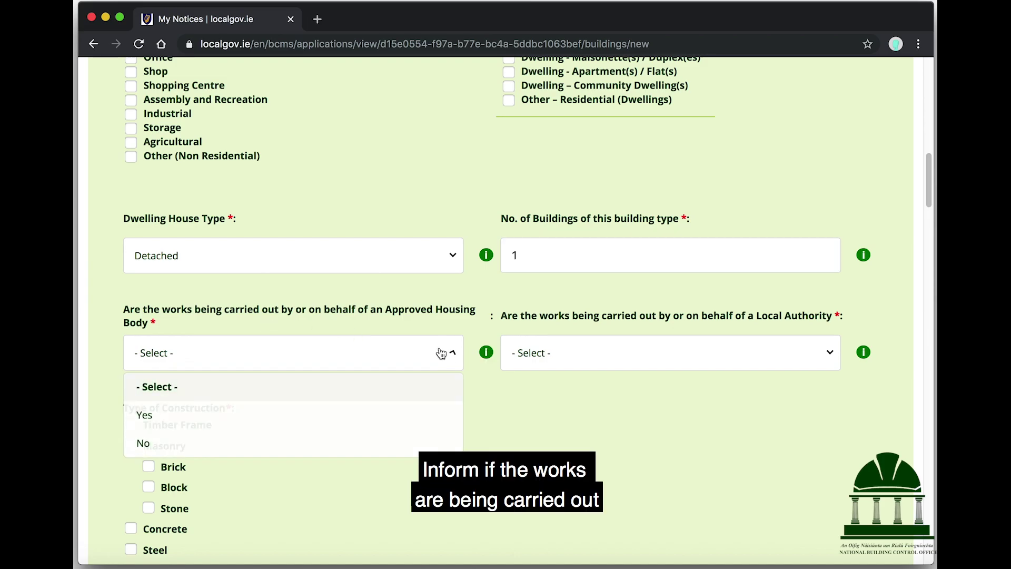
pyautogui.click(332, 415)
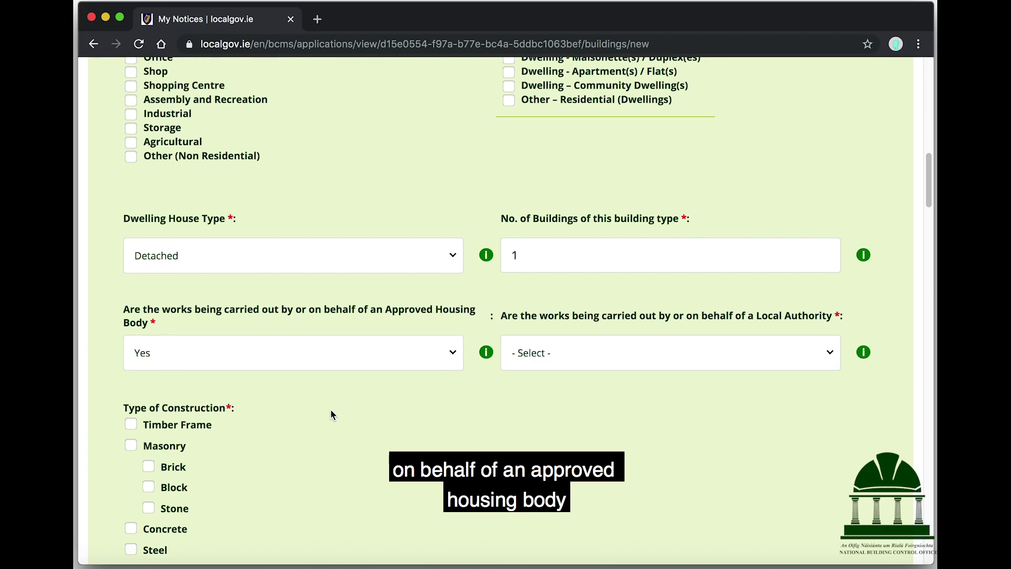
pyautogui.click(552, 356)
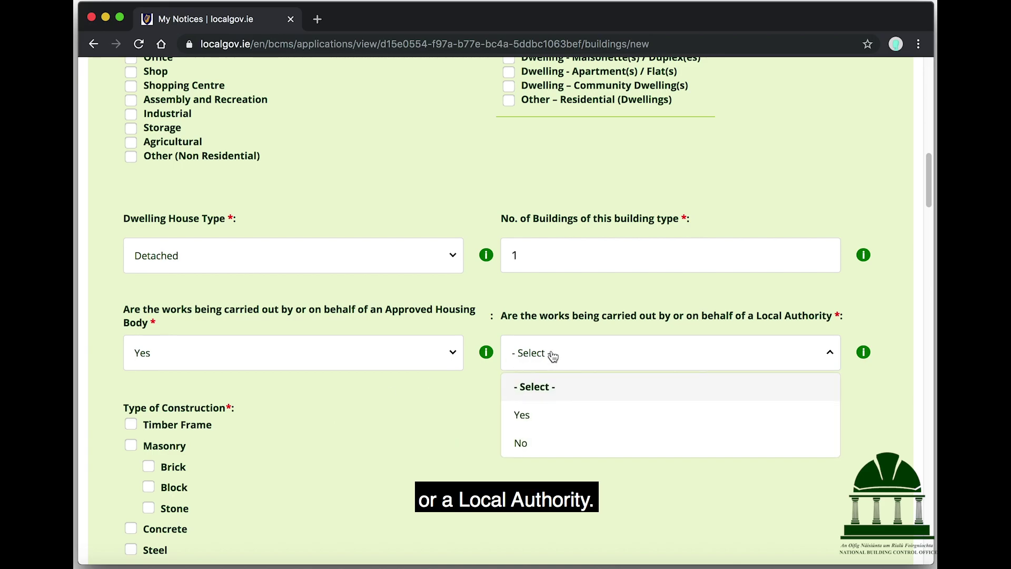
pyautogui.click(536, 445)
pyautogui.click(419, 357)
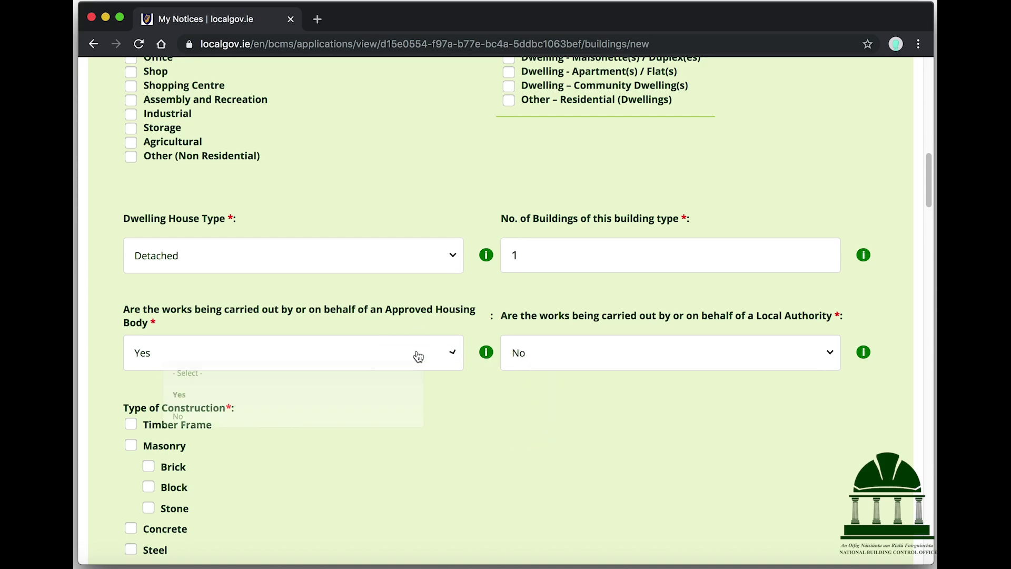
pyautogui.click(238, 438)
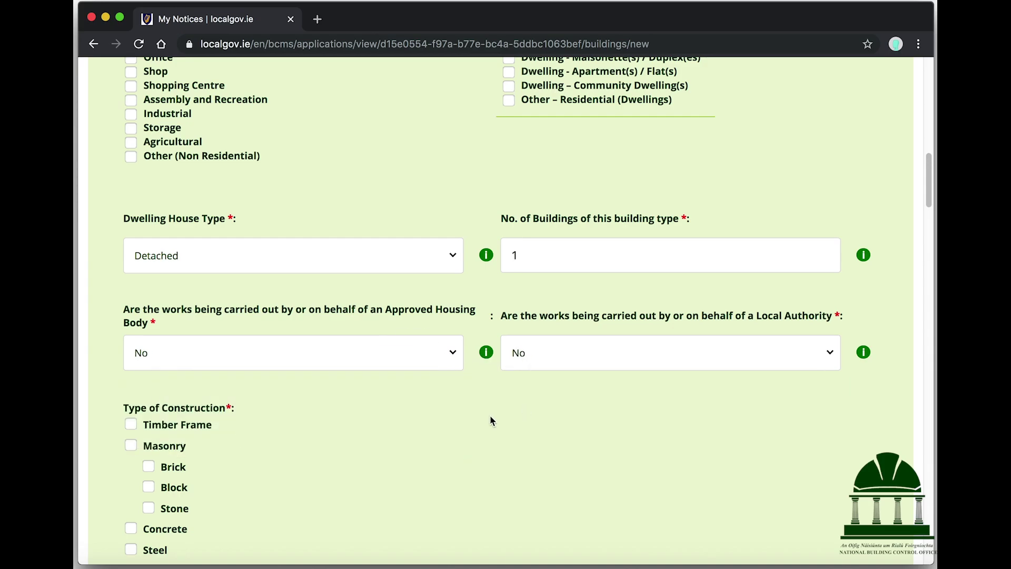
pyautogui.scroll(-5, 411, 404)
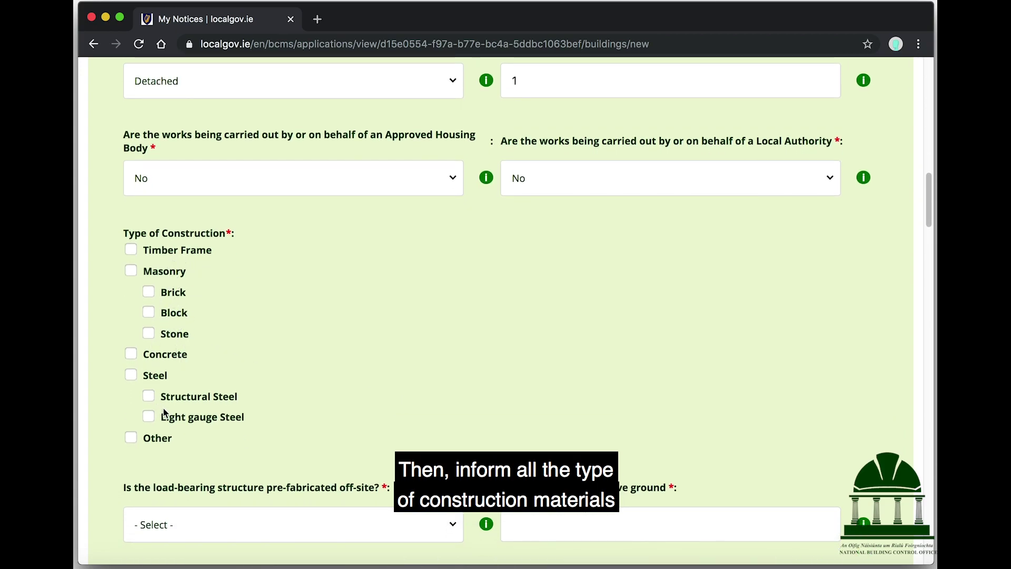
# Step: Mark the construction as Brick masonry, not pre-fabricated off-site
pyautogui.click(173, 294)
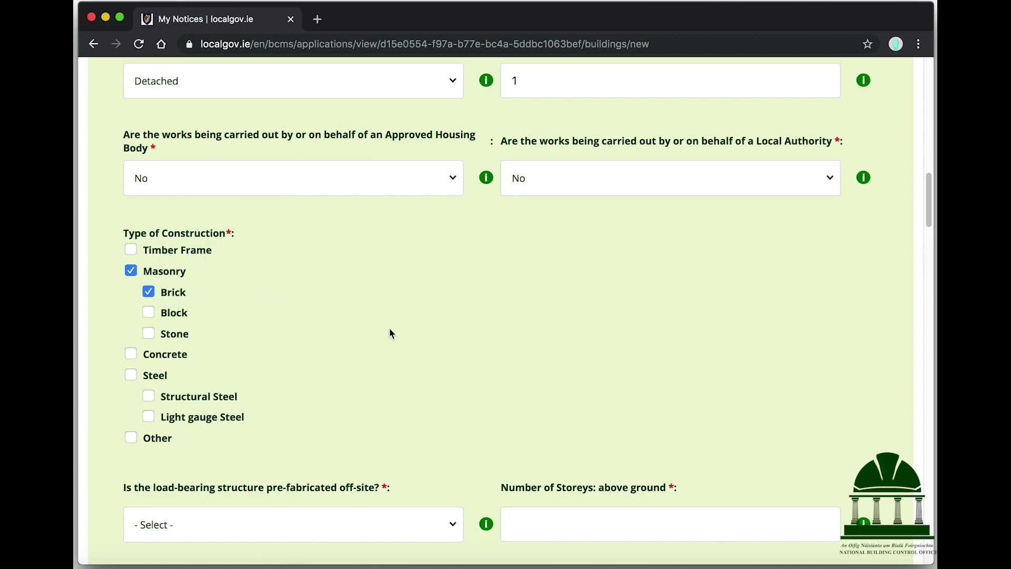
pyautogui.scroll(-3, 390, 329)
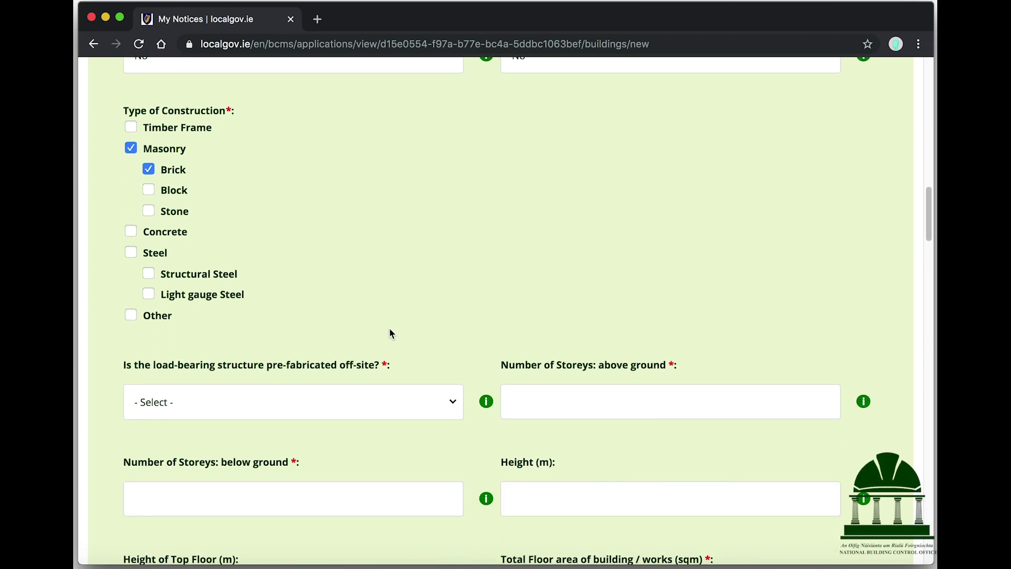
pyautogui.scroll(-1, 454, 296)
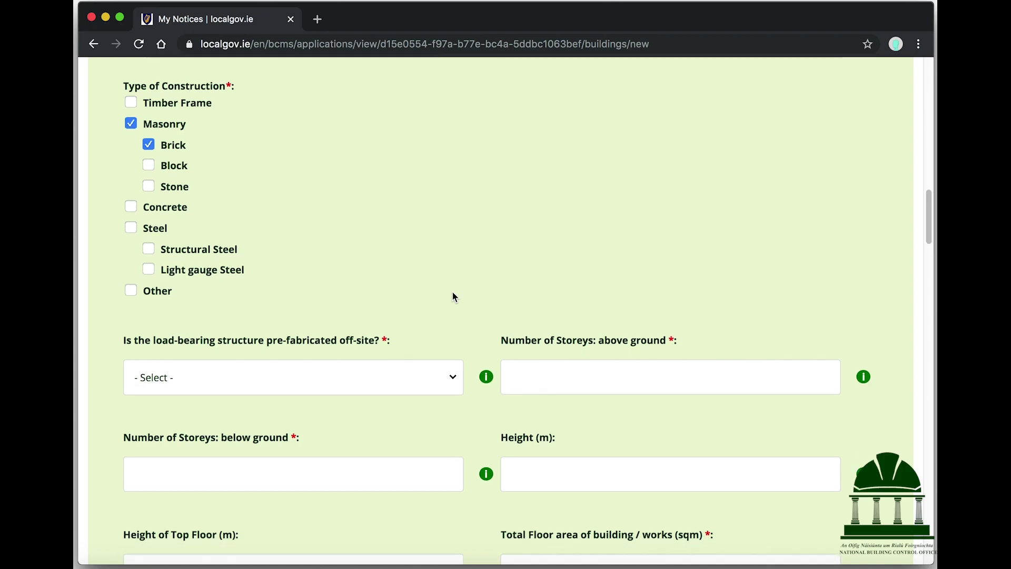
pyautogui.moveTo(485, 335)
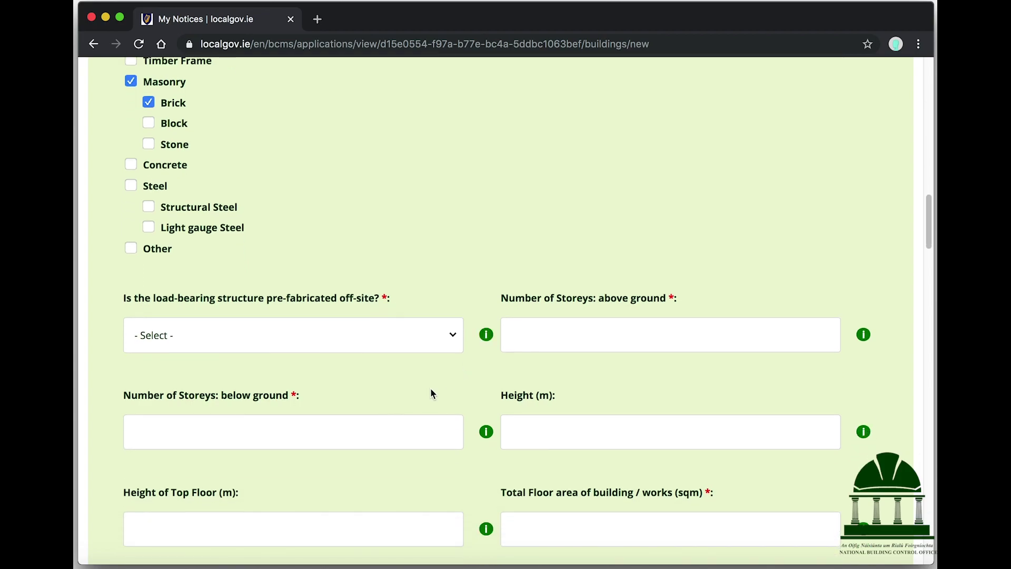
pyautogui.click(332, 347)
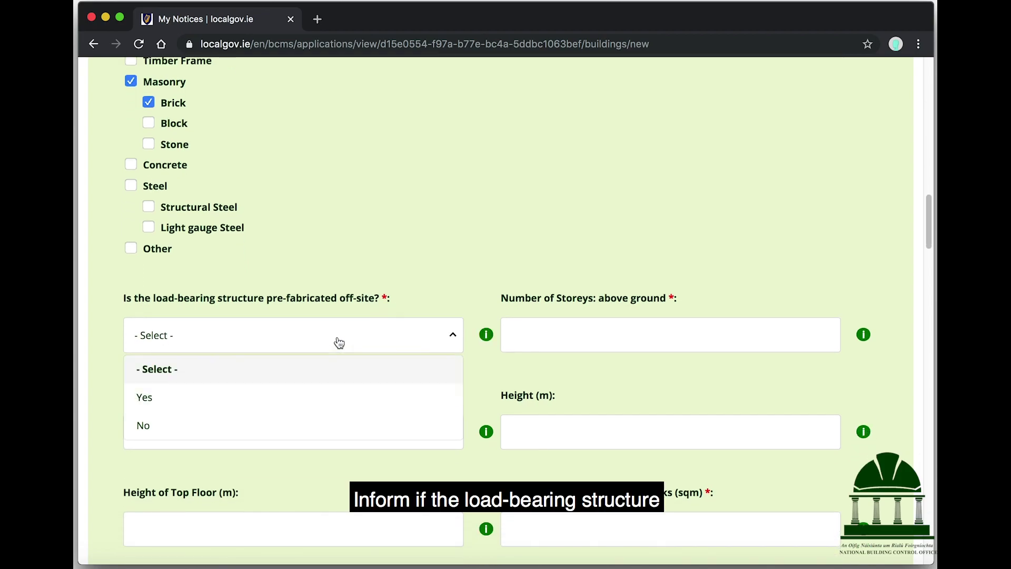
pyautogui.click(271, 425)
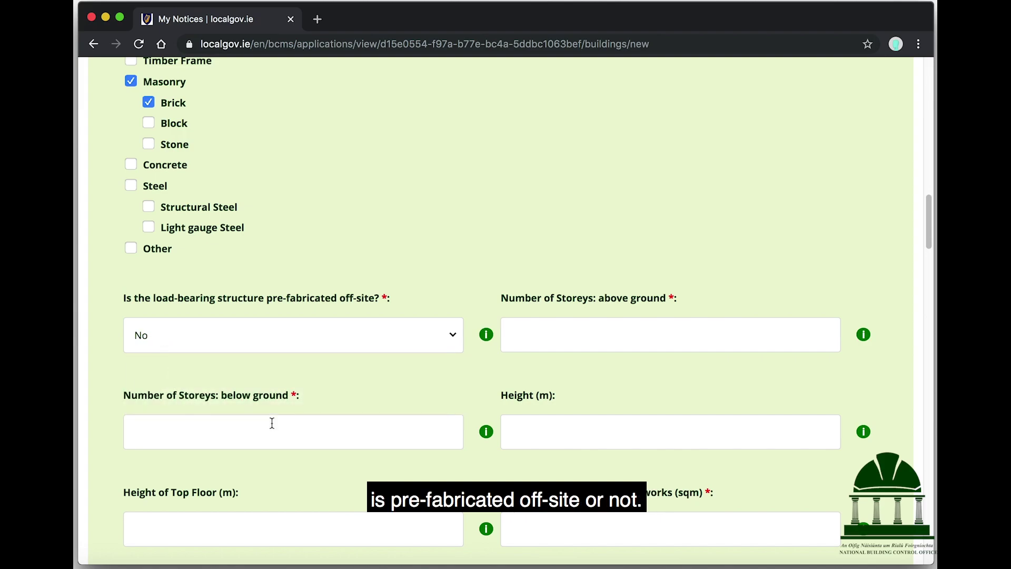
# Step: Enter 1 storey above ground and 0 storeys below ground
pyautogui.click(604, 326)
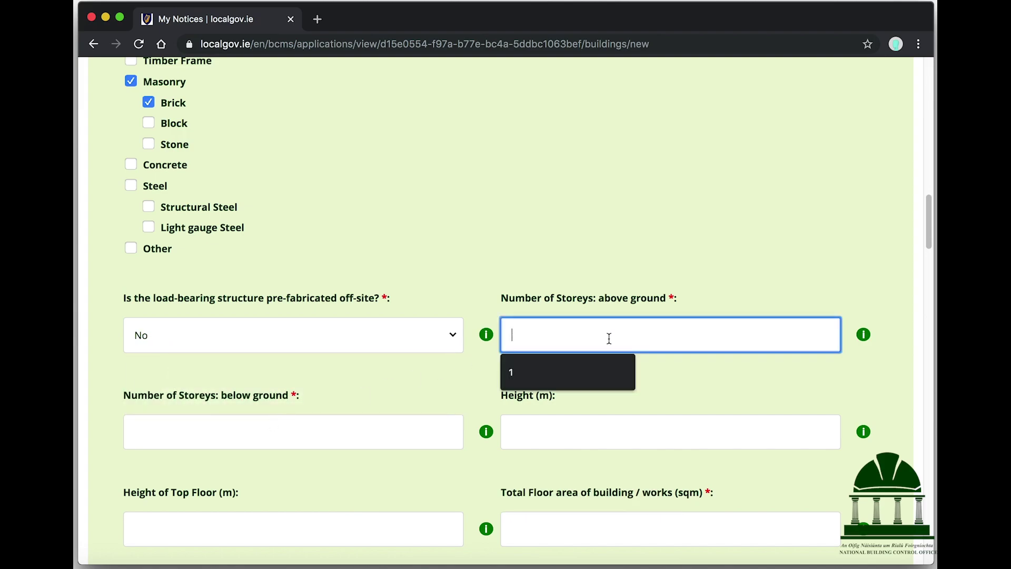
pyautogui.write('1')
pyautogui.click(341, 437)
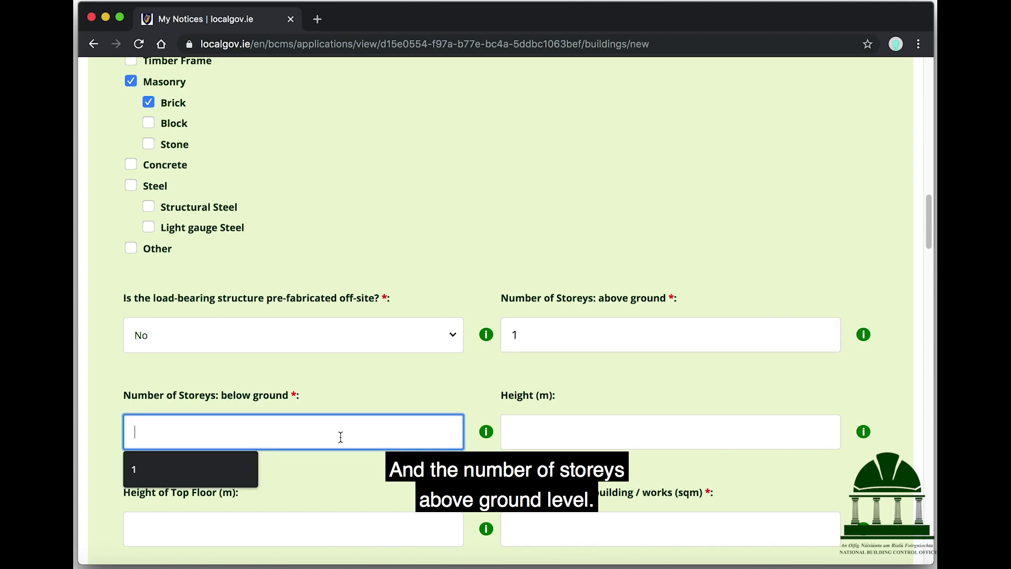
pyautogui.write('0')
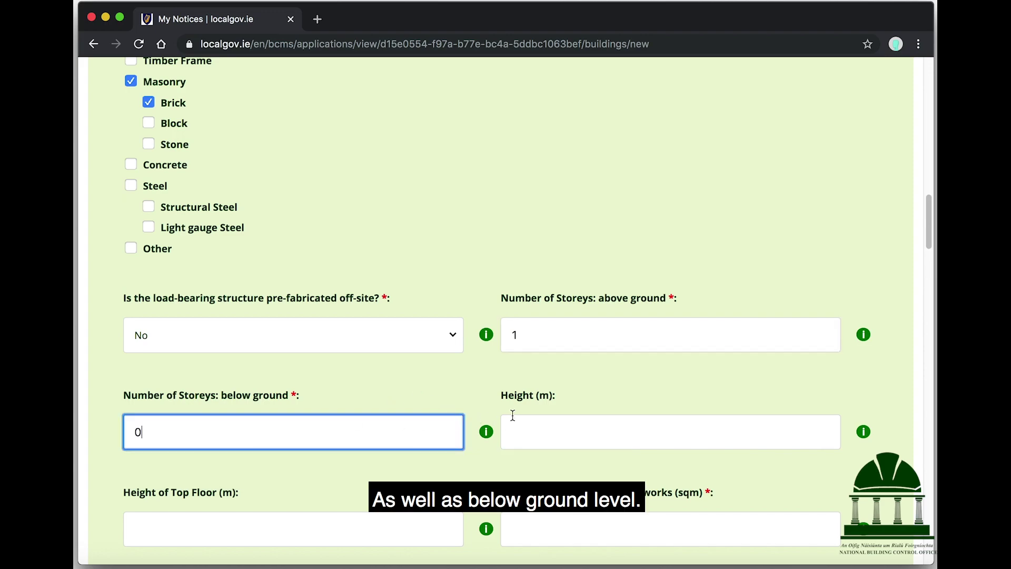
pyautogui.moveTo(490, 434)
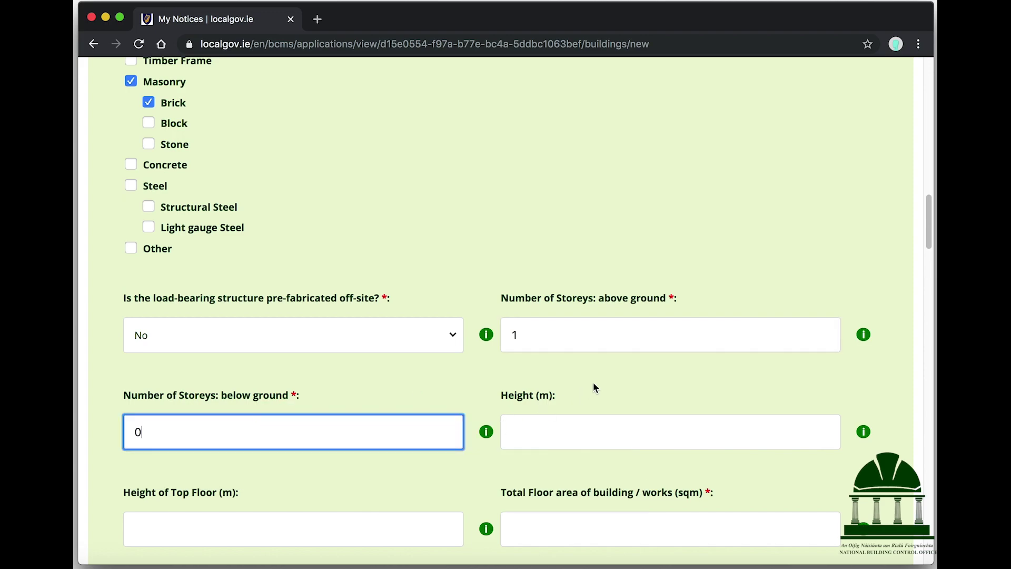
pyautogui.scroll(-3, 597, 385)
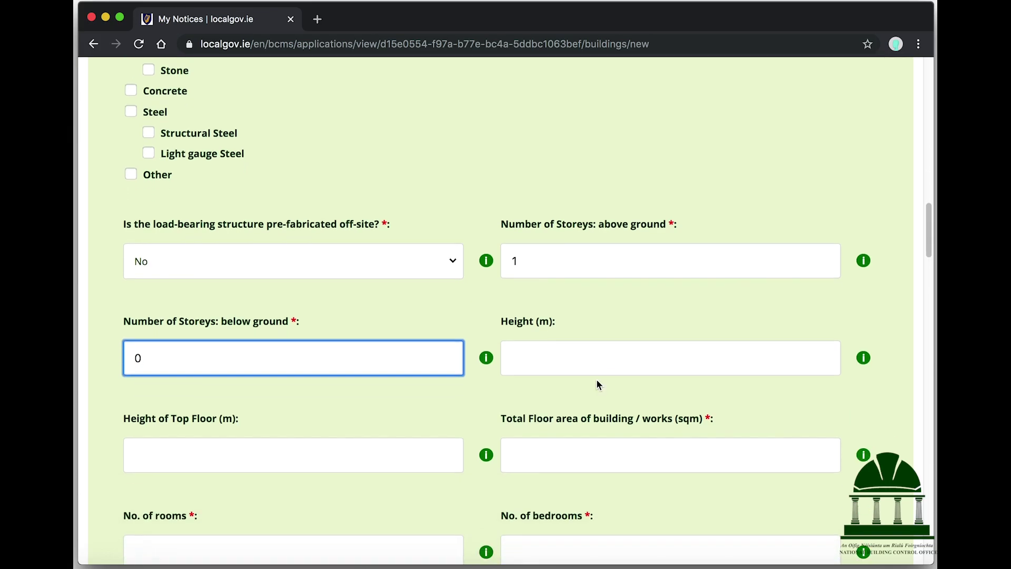
pyautogui.click(639, 365)
# Step: Enter building height 3.5, top floor height 3.5 m and total floor area 90 sqm
pyautogui.scroll(-2, 640, 365)
pyautogui.moveTo(866, 307)
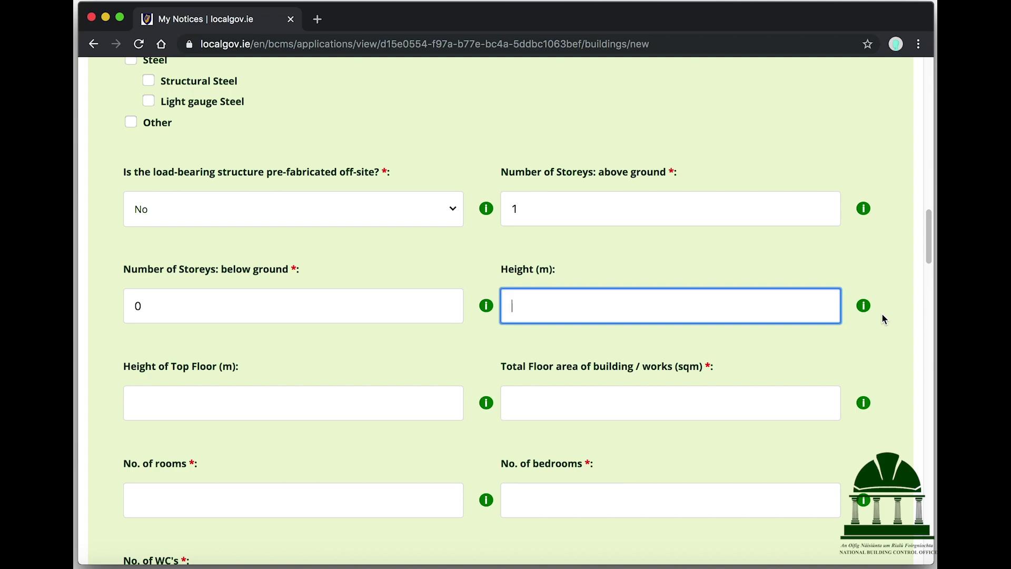
pyautogui.write('3.5')
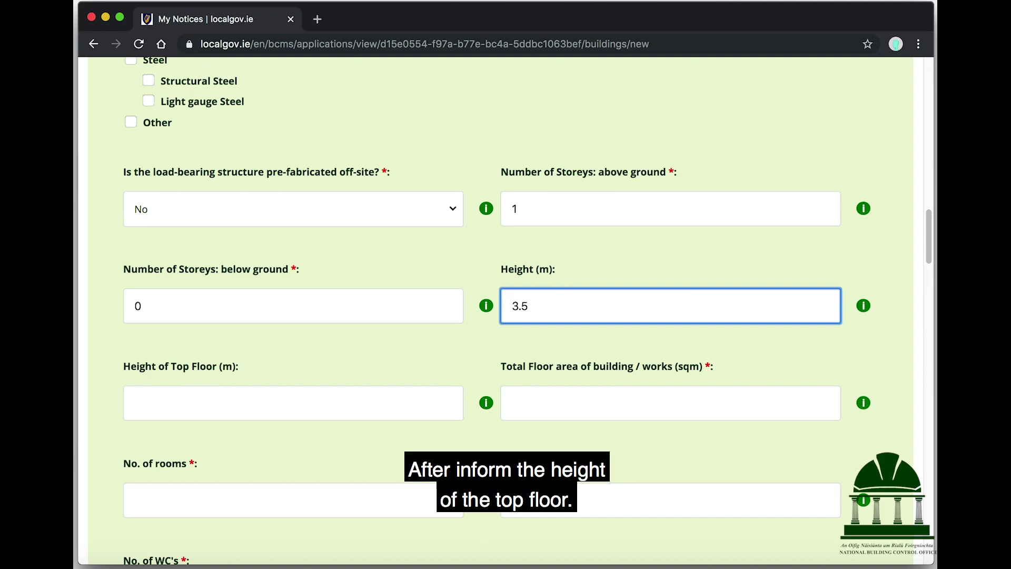
pyautogui.click(416, 409)
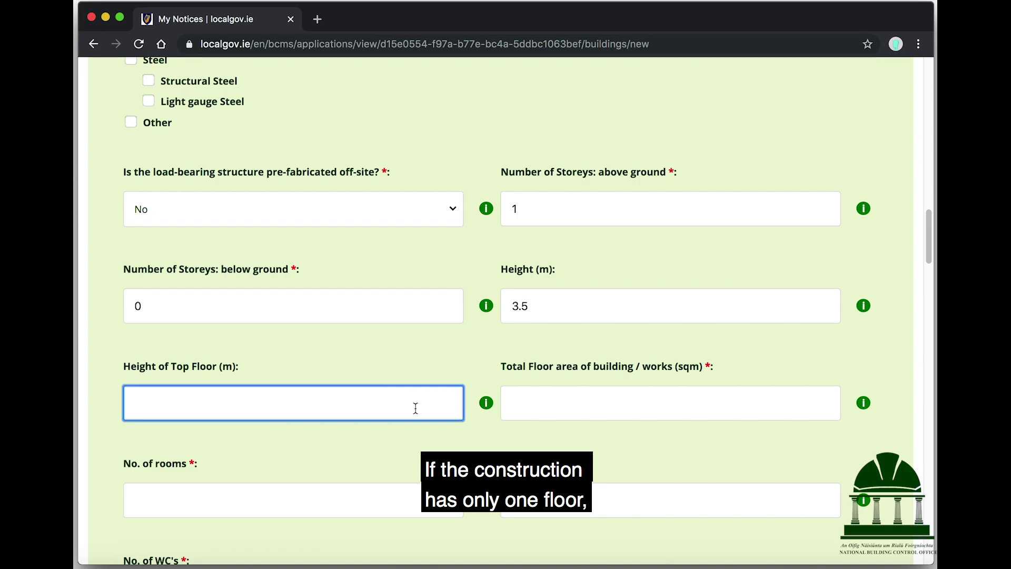
pyautogui.write('3.5')
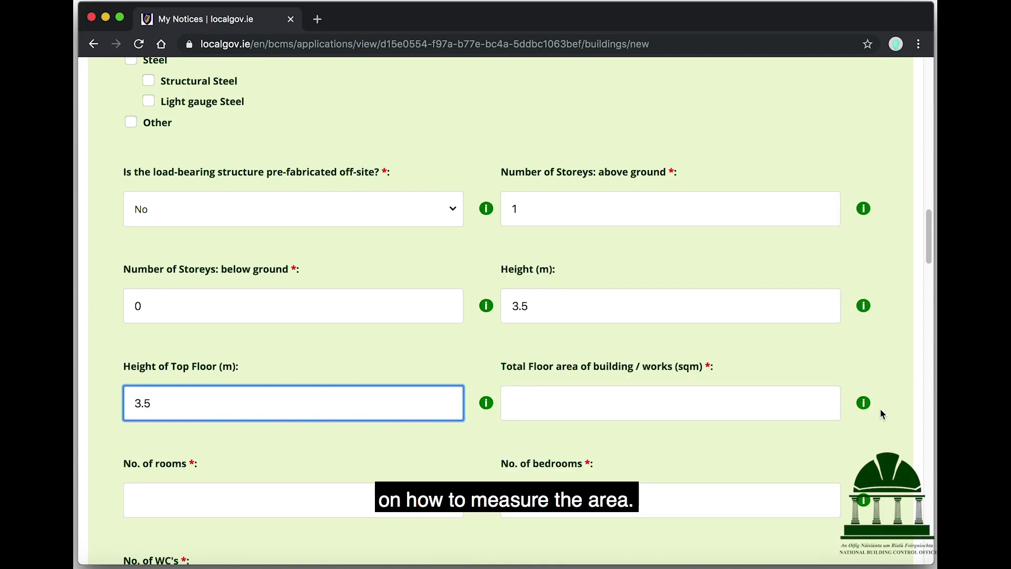
pyautogui.click(724, 406)
pyautogui.write('90')
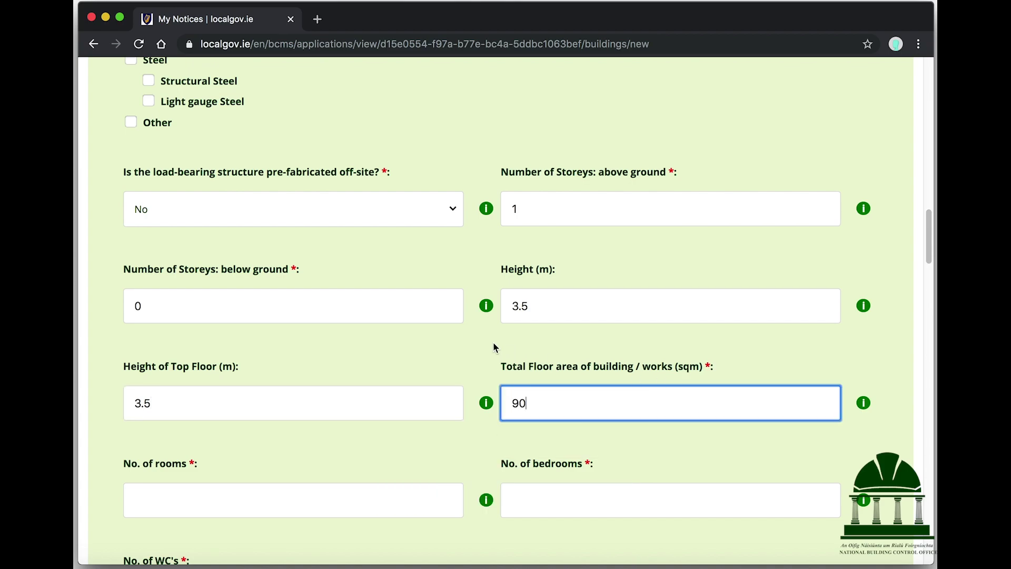
# Step: Enter 6 rooms, 2 bedrooms and 2 WCs
pyautogui.scroll(-3, 493, 343)
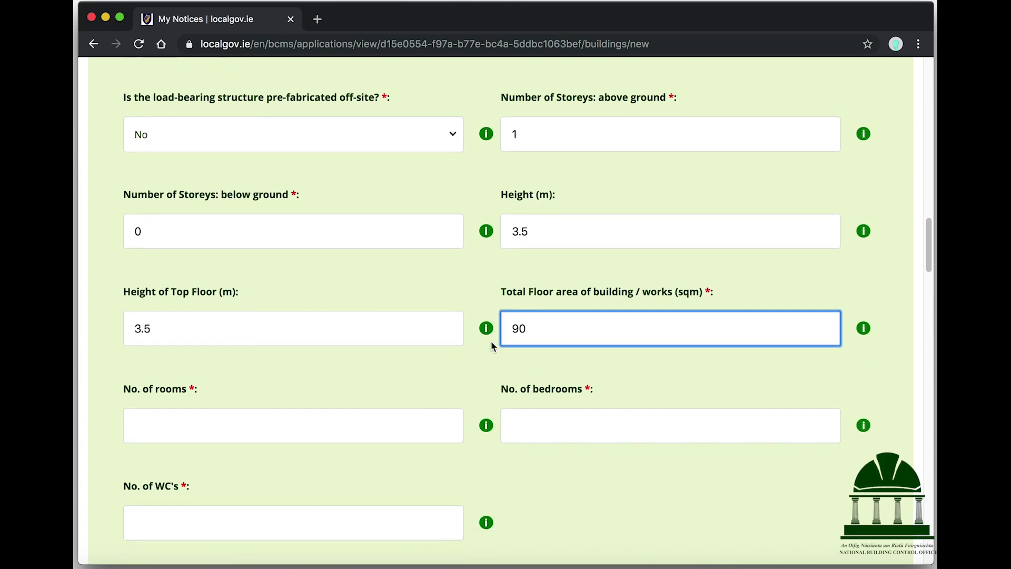
pyautogui.click(366, 346)
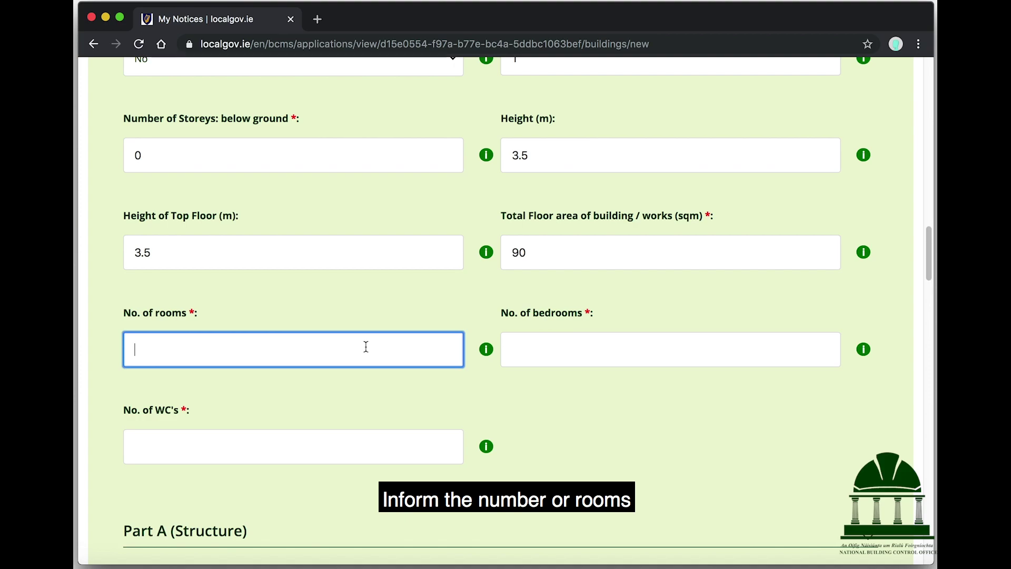
pyautogui.write('6')
pyautogui.click(811, 354)
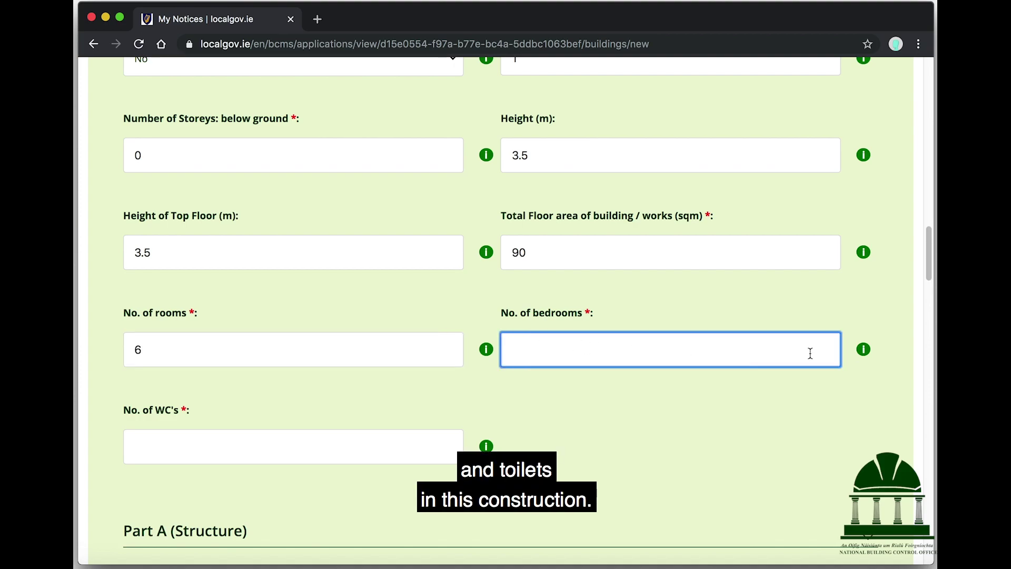
pyautogui.write('2')
pyautogui.click(364, 460)
pyautogui.write('2')
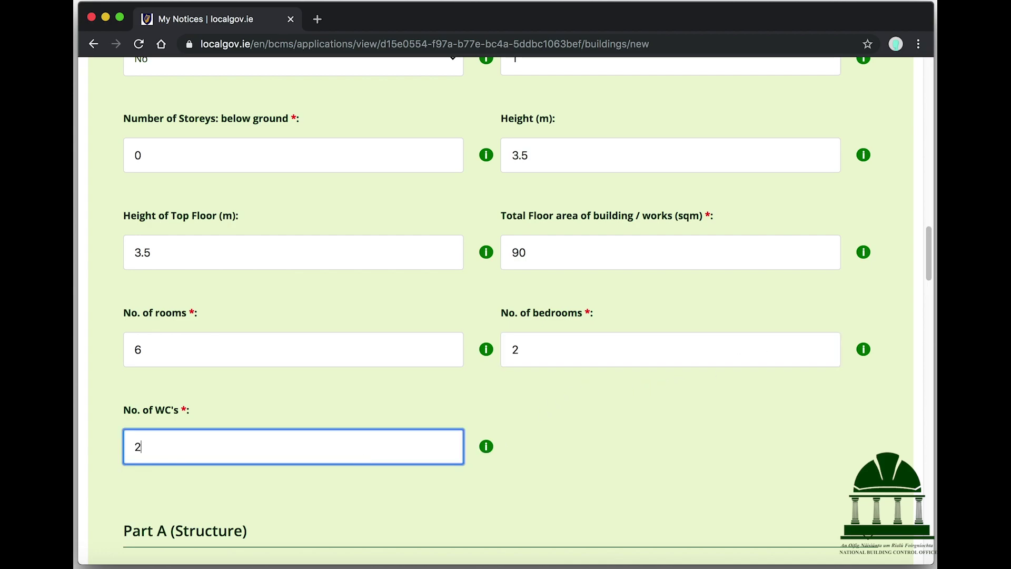
pyautogui.scroll(-3, 549, 411)
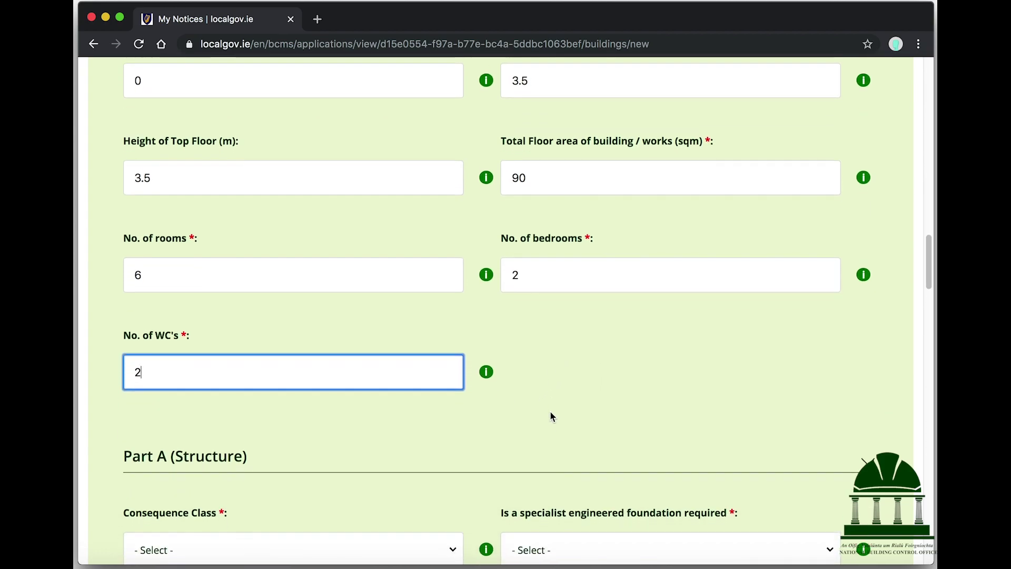
pyautogui.scroll(-5, 551, 417)
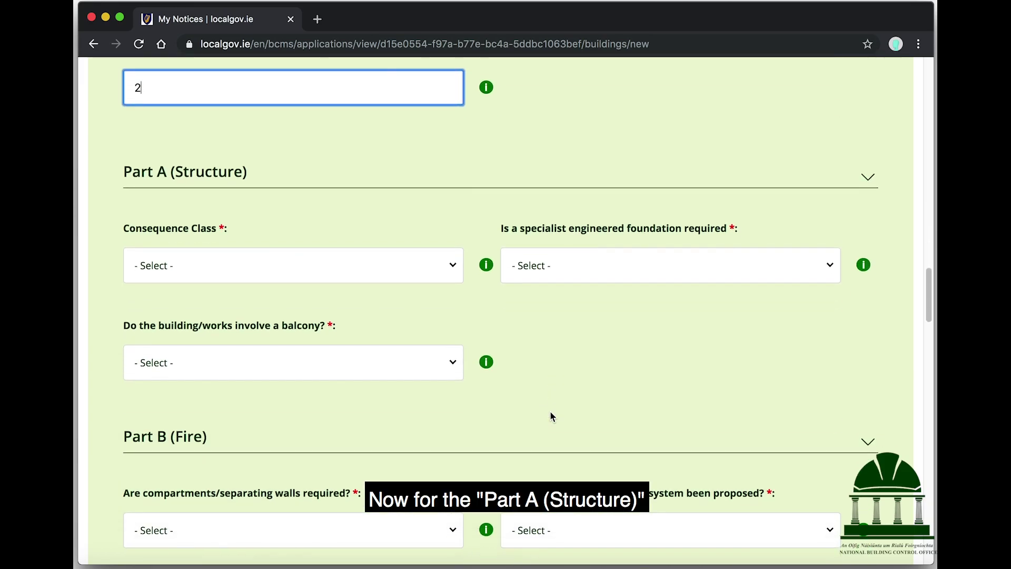
# Step: Set Consequence Class to 1 and answer No to specialist engineered foundation and balcony
pyautogui.moveTo(486, 265)
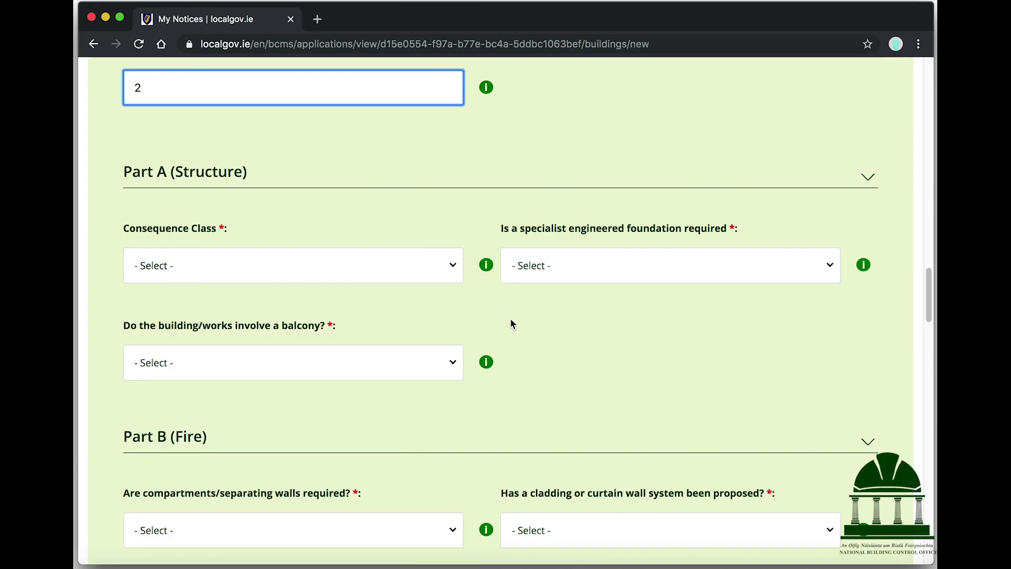
pyautogui.click(346, 274)
pyautogui.click(269, 332)
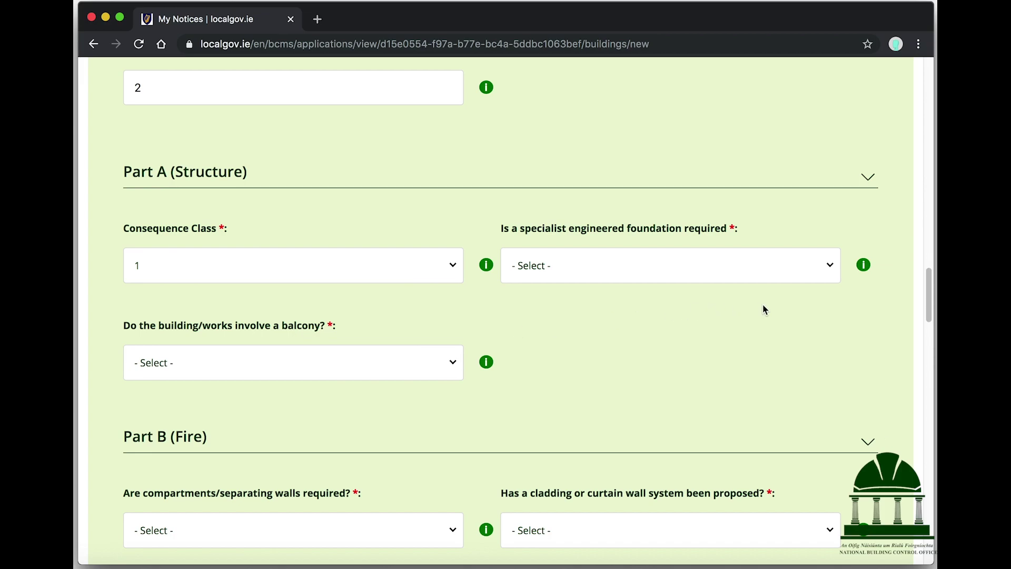
pyautogui.click(743, 266)
pyautogui.click(540, 358)
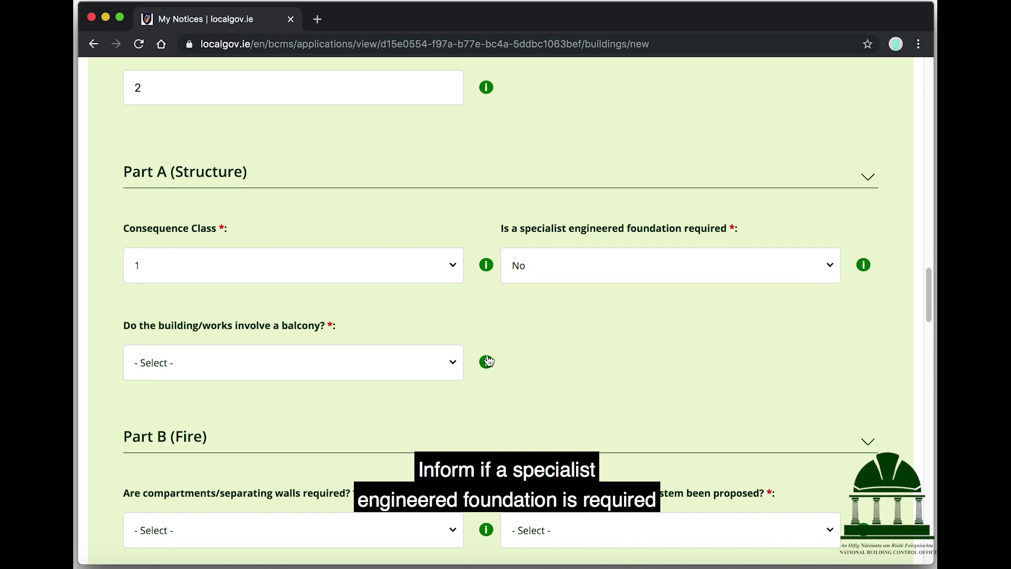
pyautogui.click(365, 360)
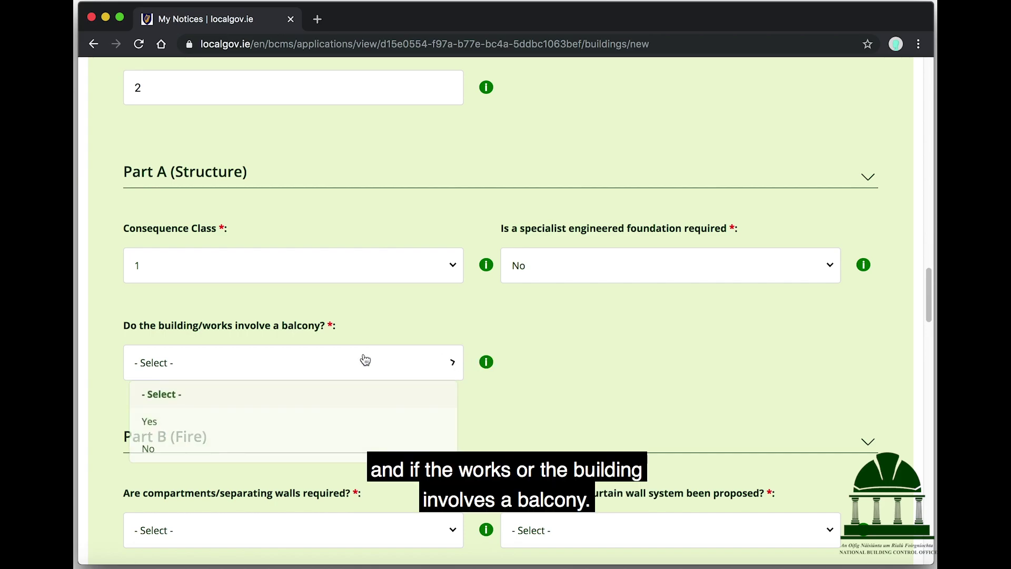
pyautogui.click(192, 450)
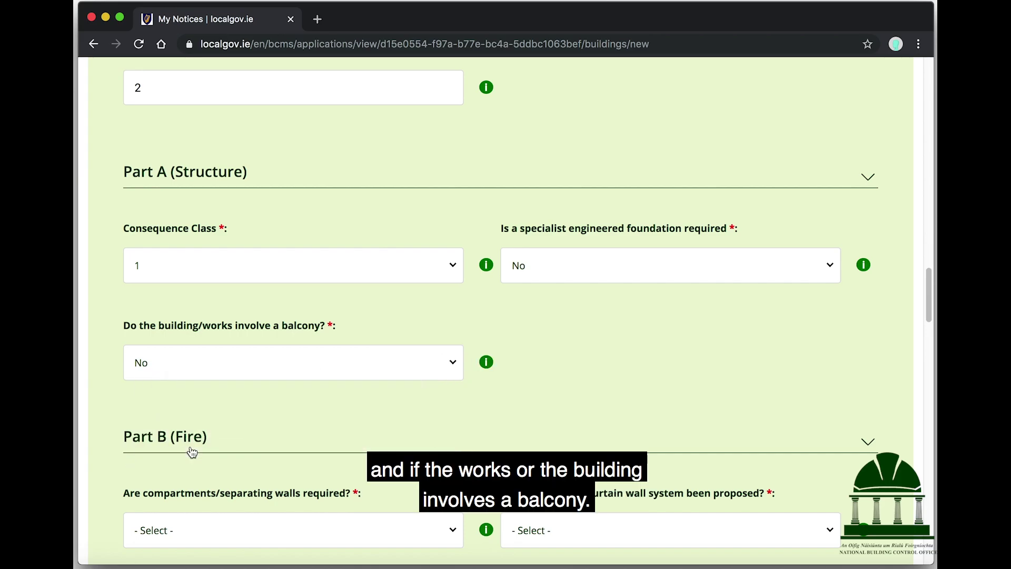
pyautogui.scroll(-5, 649, 365)
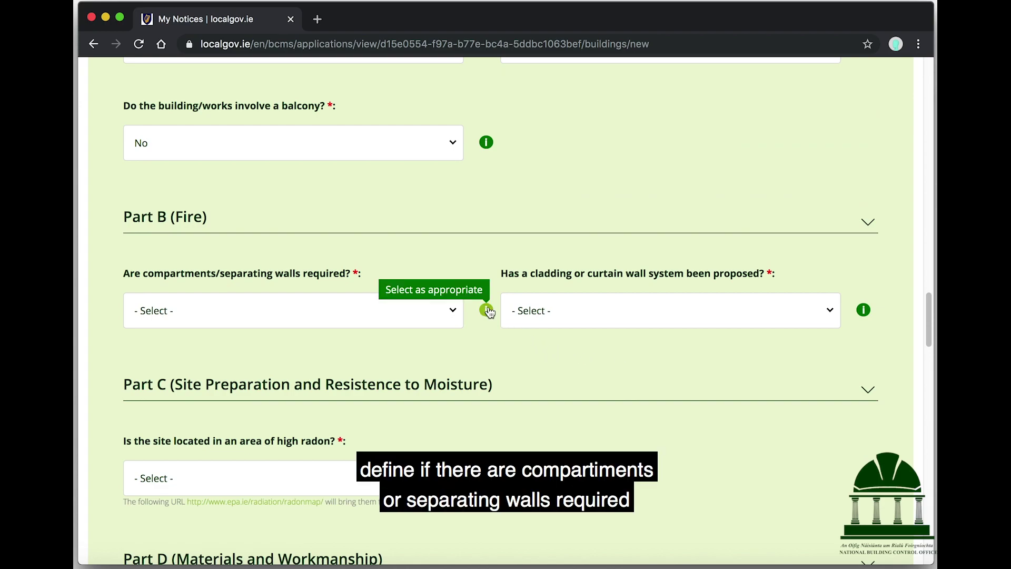
# Step: Answer Yes to separating walls required and No to cladding or curtain wall
pyautogui.click(457, 314)
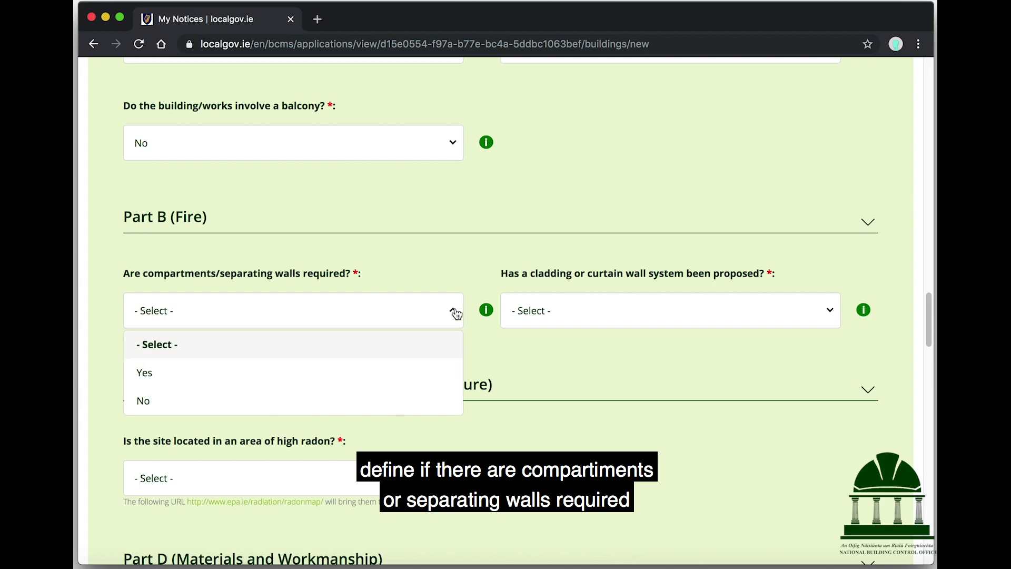
pyautogui.click(267, 374)
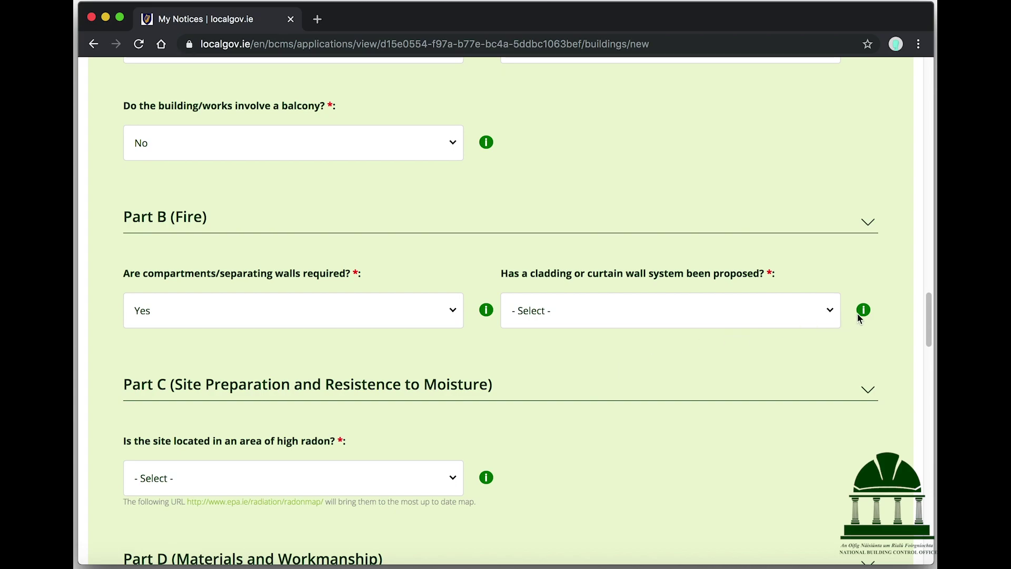
pyautogui.moveTo(866, 316)
pyautogui.click(747, 316)
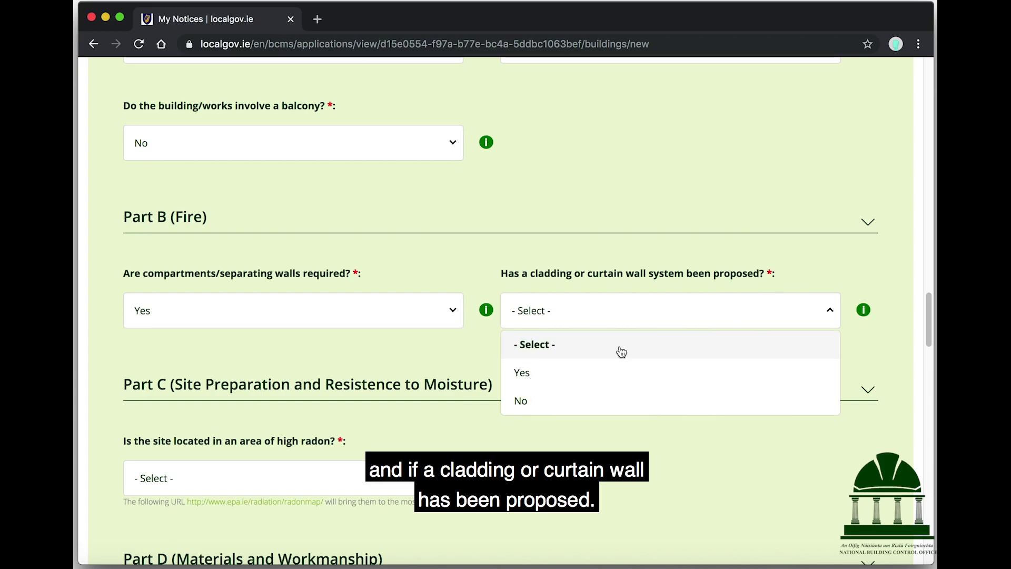
pyautogui.click(561, 397)
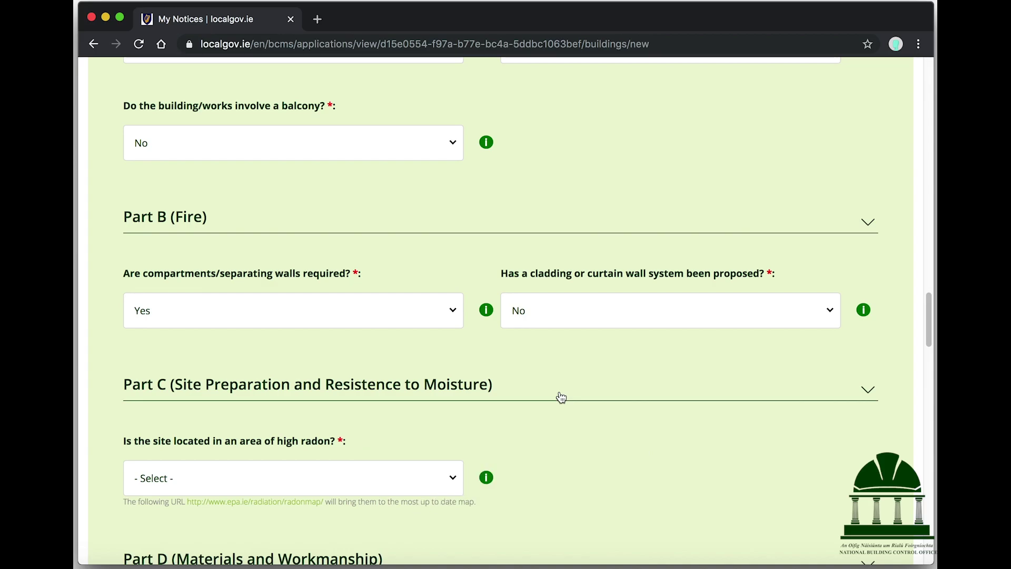
pyautogui.scroll(-3, 561, 398)
pyautogui.scroll(-2, 561, 398)
pyautogui.click(489, 207)
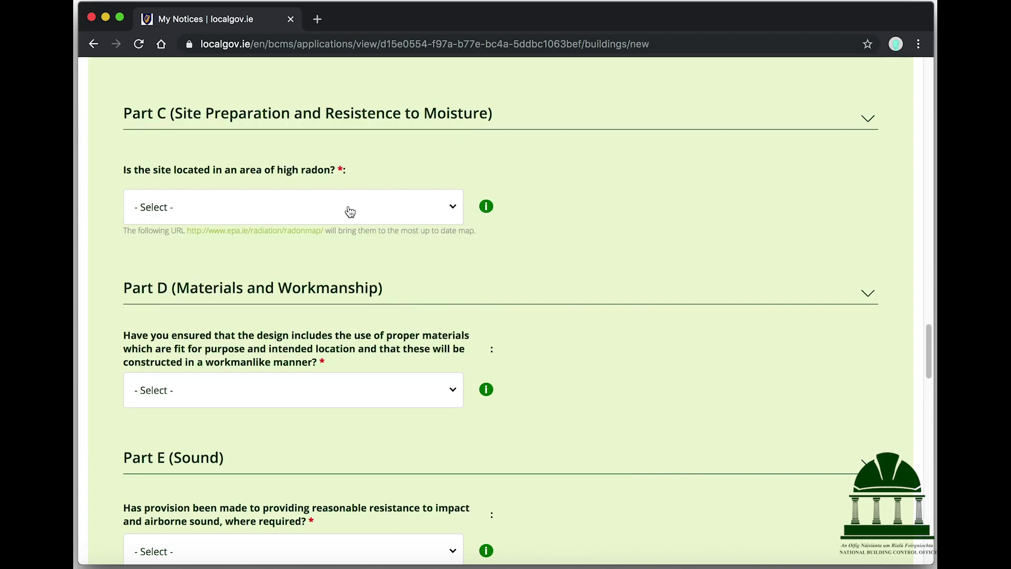
# Step: On the EPA radon map, select Dublin as both county and town
pyautogui.click(274, 234)
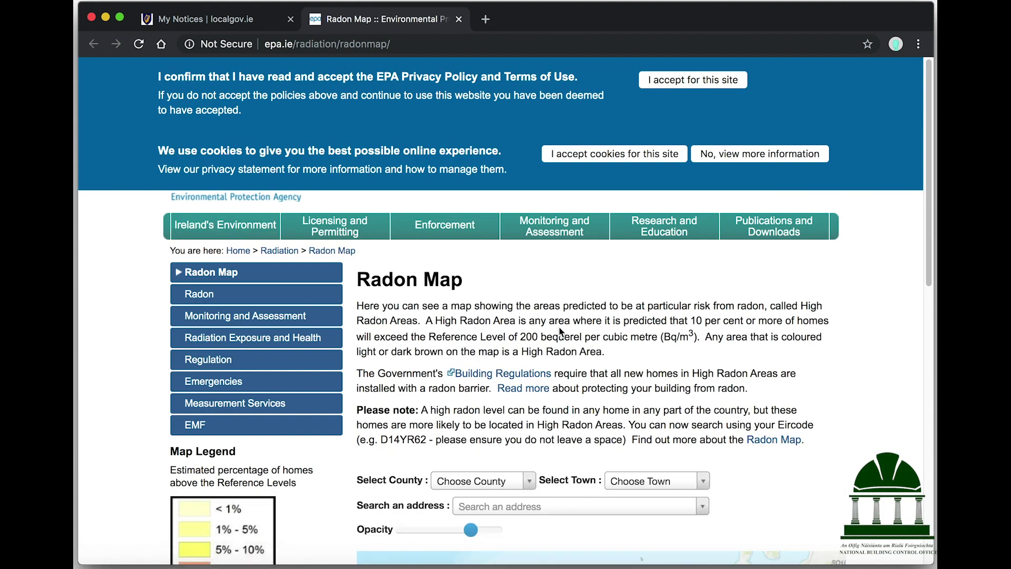
pyautogui.scroll(-7, 561, 331)
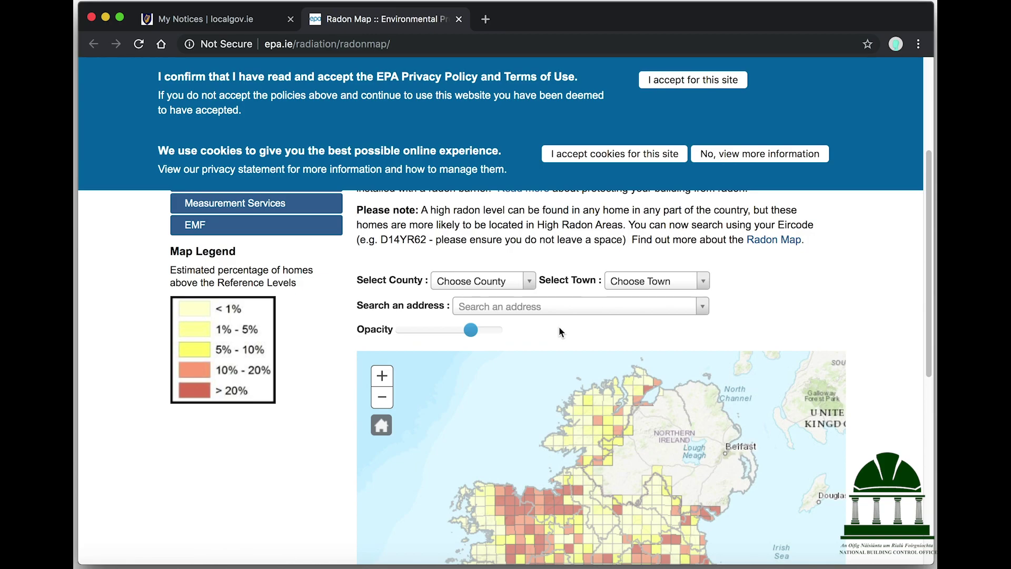
pyautogui.scroll(-3, 560, 331)
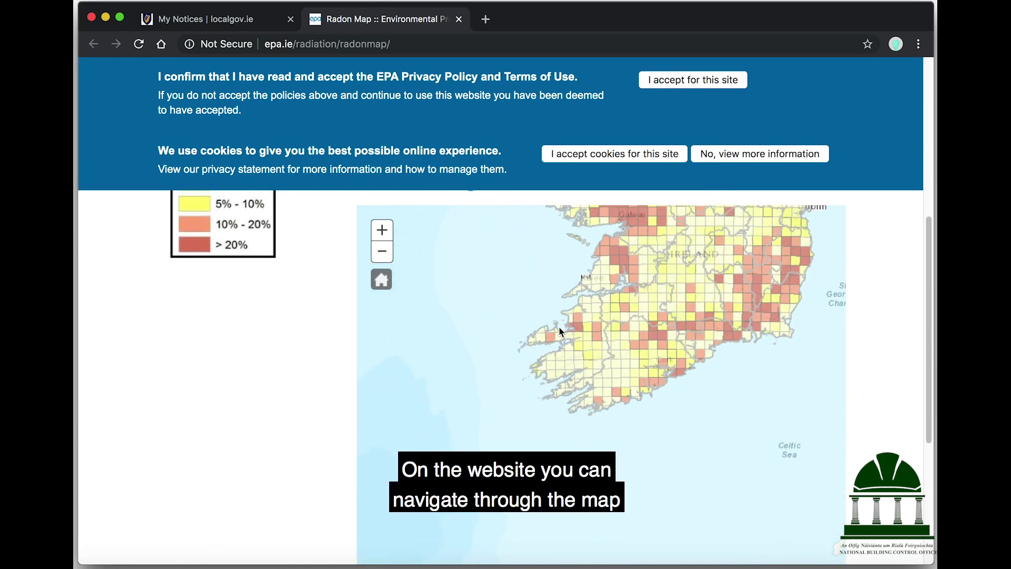
pyautogui.scroll(6, 560, 331)
pyautogui.hscroll(3, 560, 331)
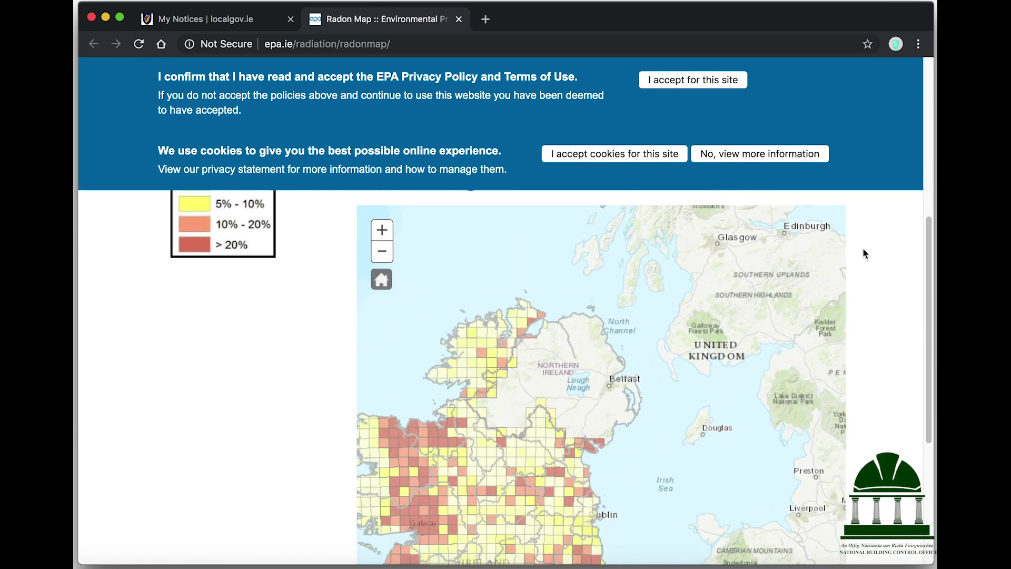
pyautogui.scroll(2, 863, 249)
pyautogui.scroll(1, 854, 246)
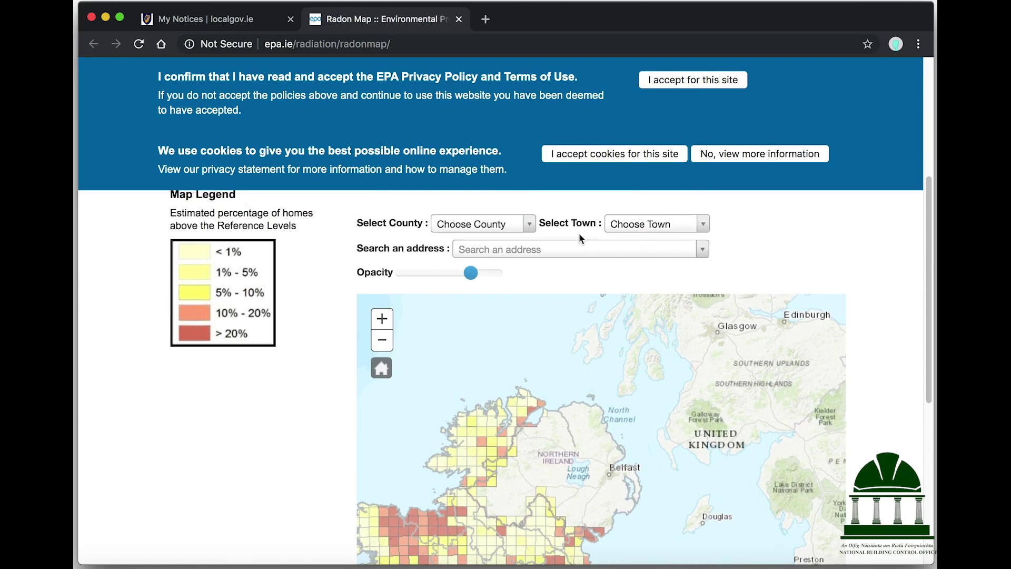
pyautogui.click(531, 225)
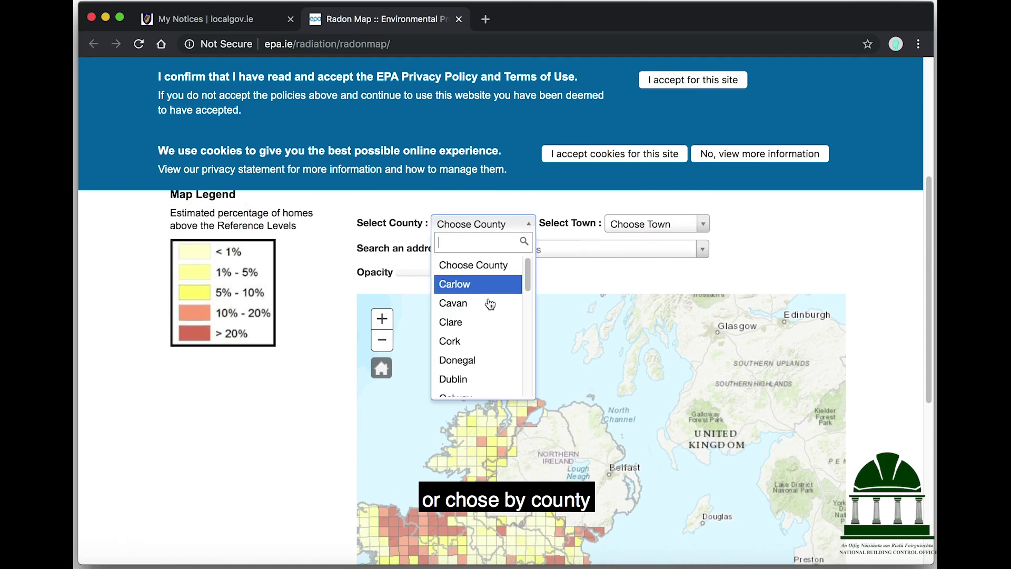
pyautogui.click(480, 379)
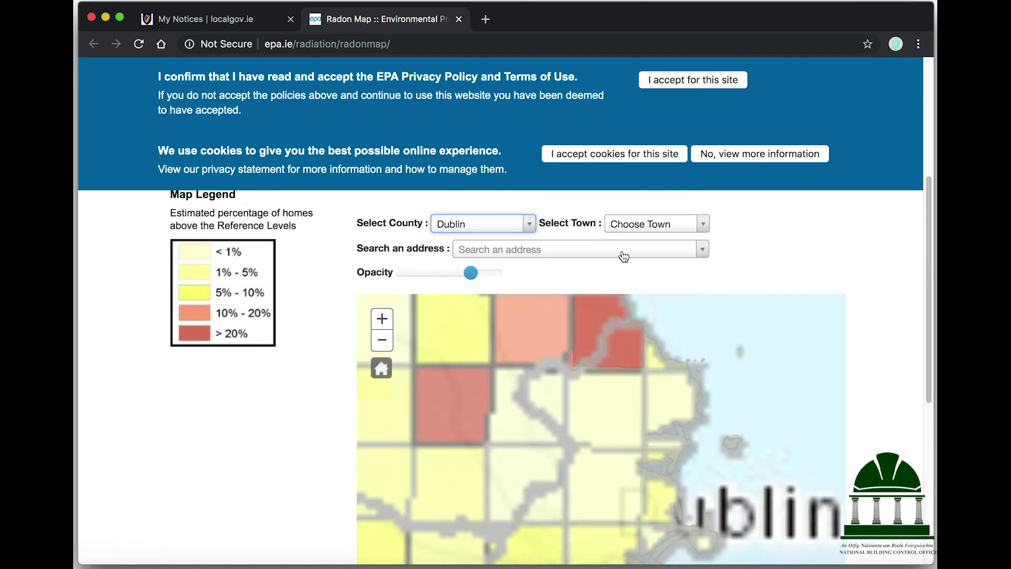
pyautogui.click(676, 226)
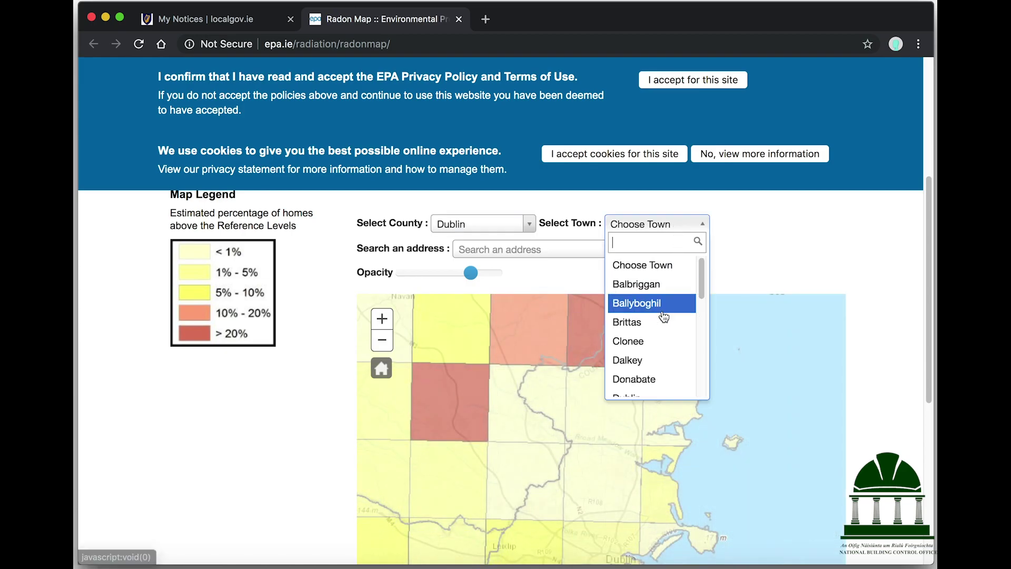
pyautogui.scroll(-2, 658, 319)
pyautogui.click(639, 322)
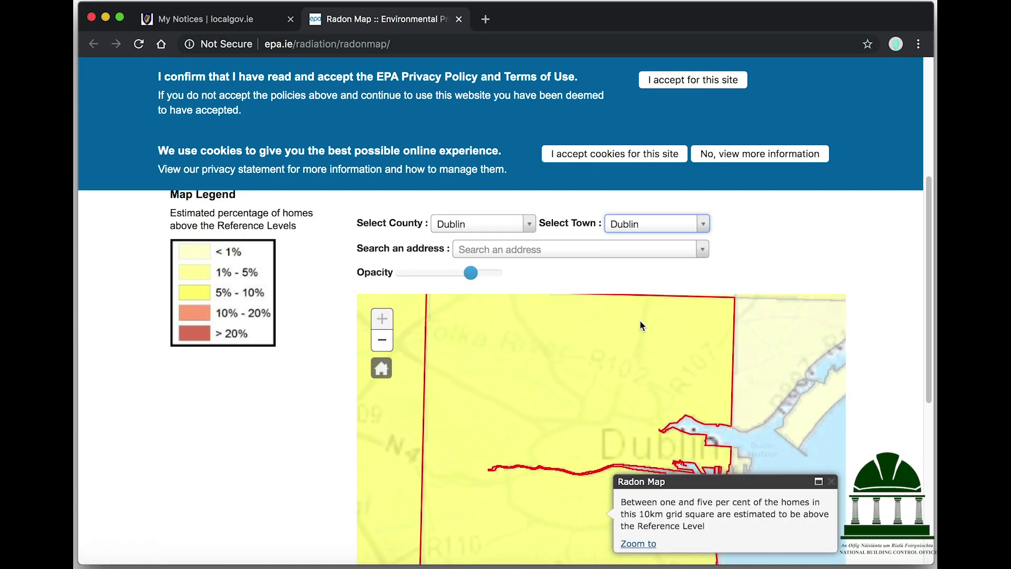
pyautogui.scroll(-1, 545, 258)
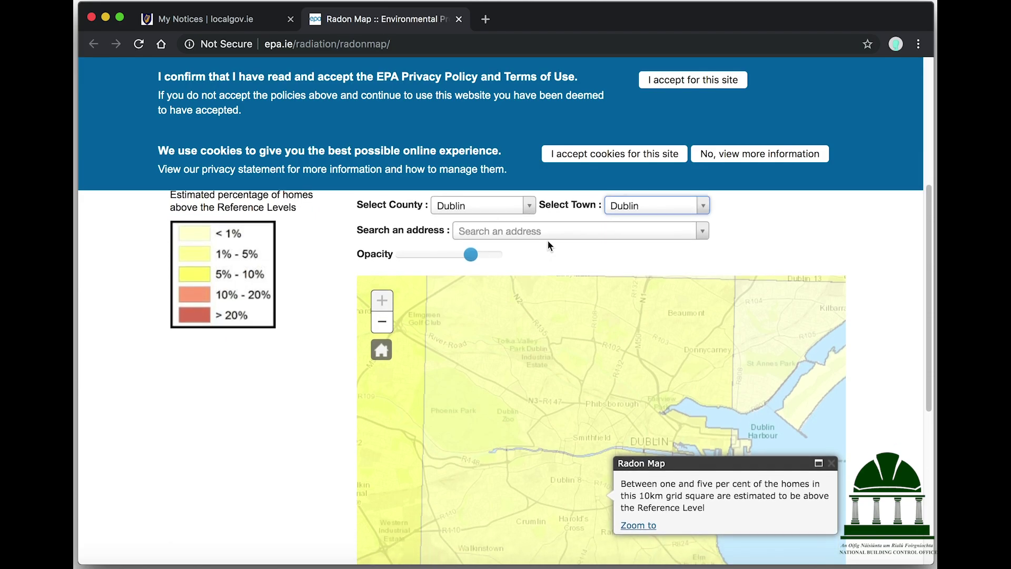
# Step: Look up '2 Dame Street', check its 1–5% radon grid square, then close the map
pyautogui.click(550, 233)
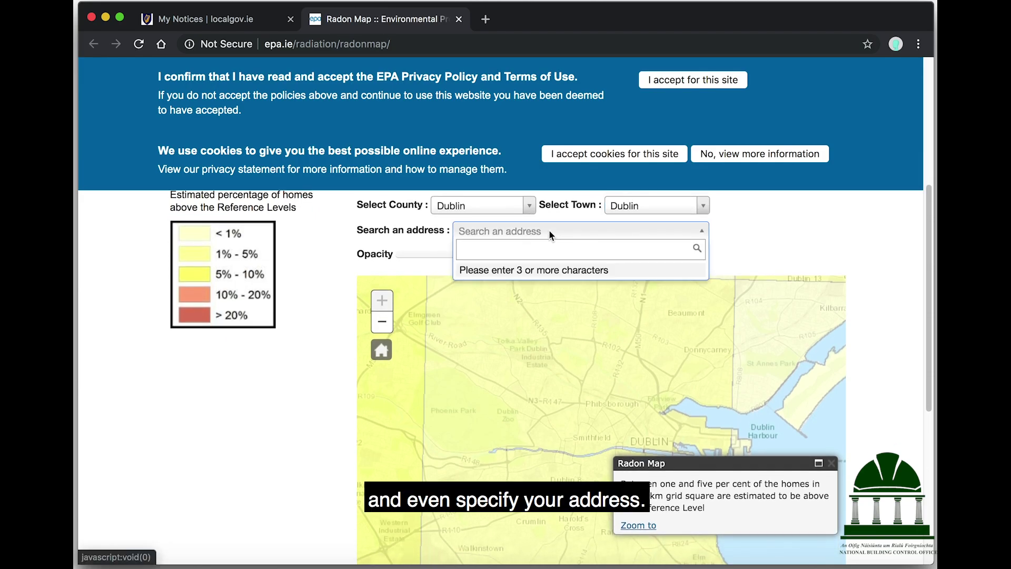
pyautogui.write('2 Dame')
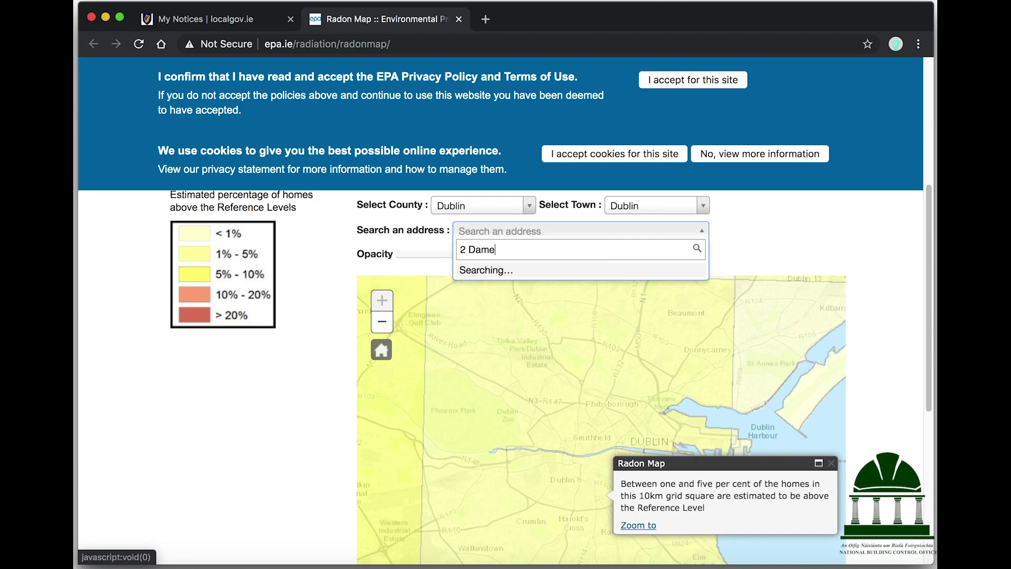
pyautogui.write(' Str')
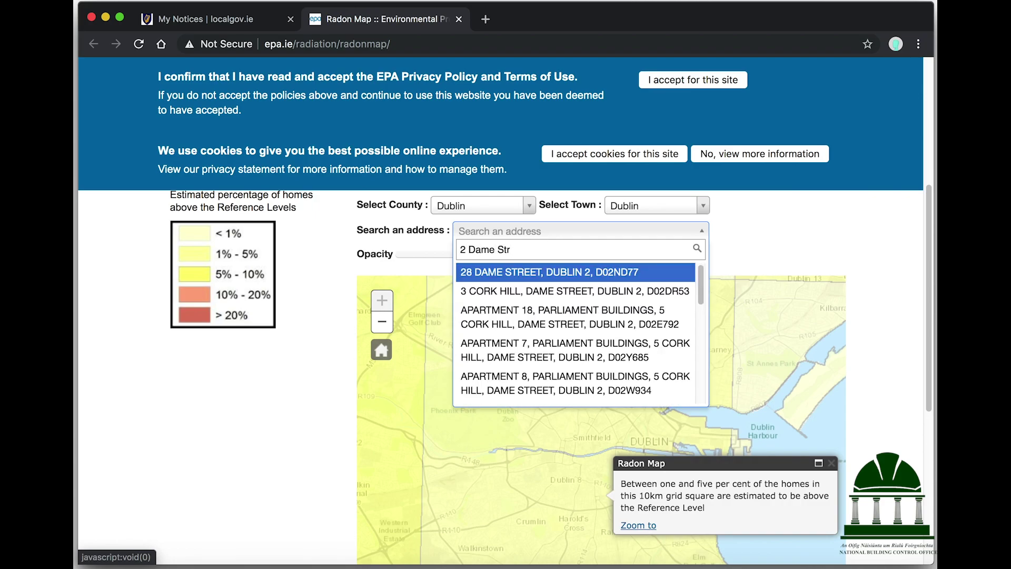
pyautogui.write('eet')
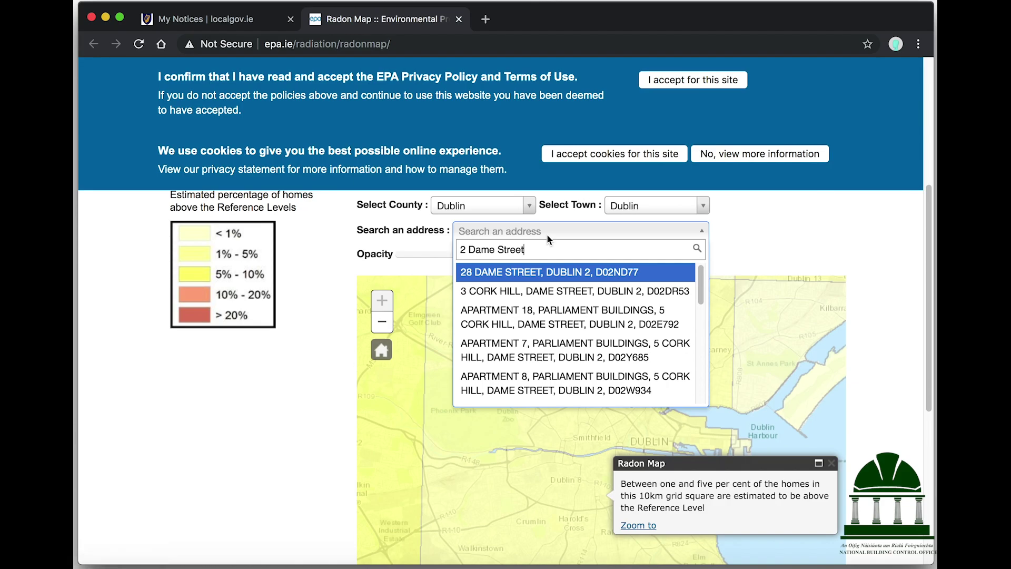
pyautogui.click(548, 270)
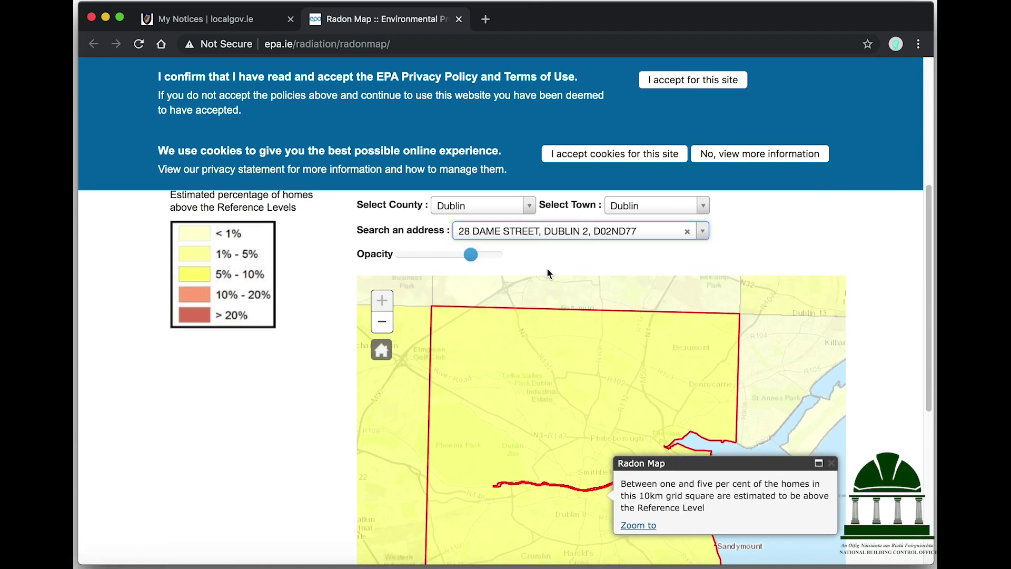
pyautogui.scroll(-1, 627, 496)
pyautogui.click(647, 521)
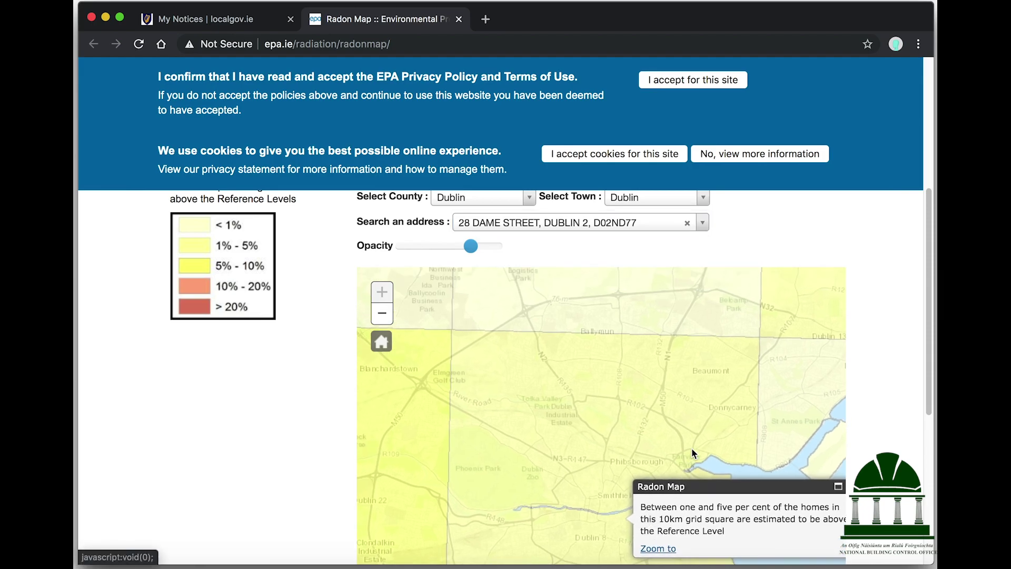
pyautogui.scroll(-5, 914, 316)
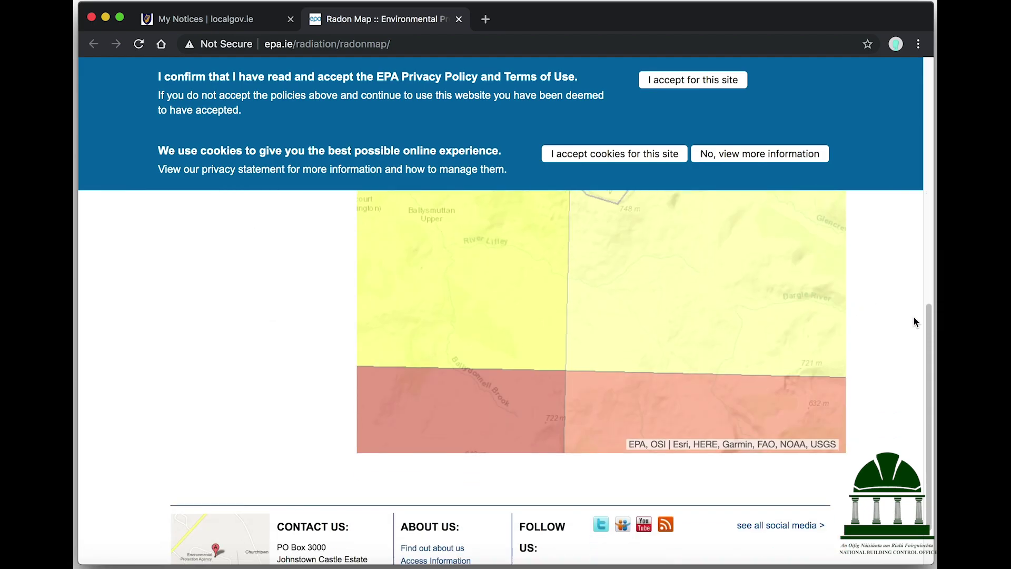
pyautogui.scroll(5, 914, 316)
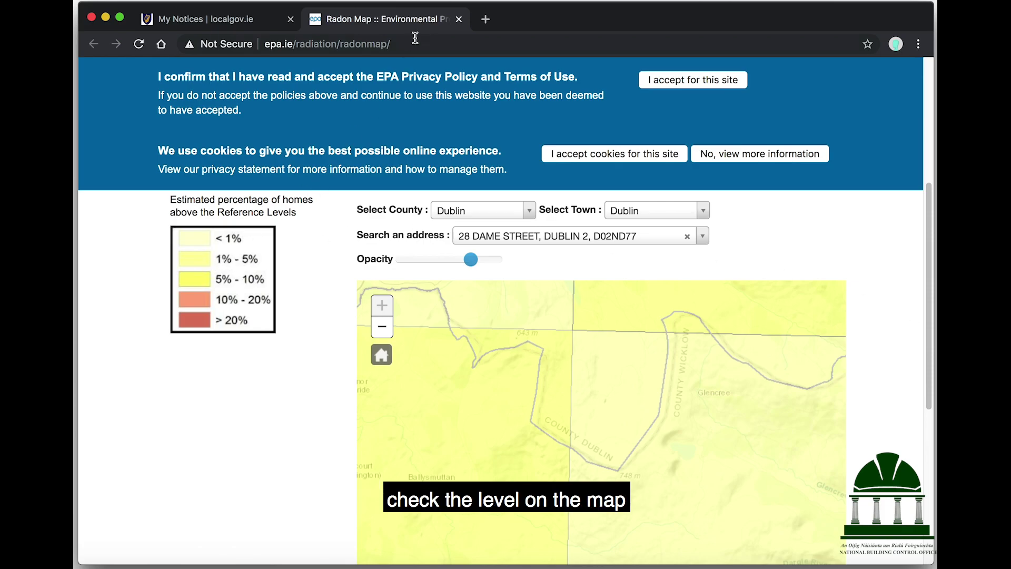
pyautogui.click(458, 19)
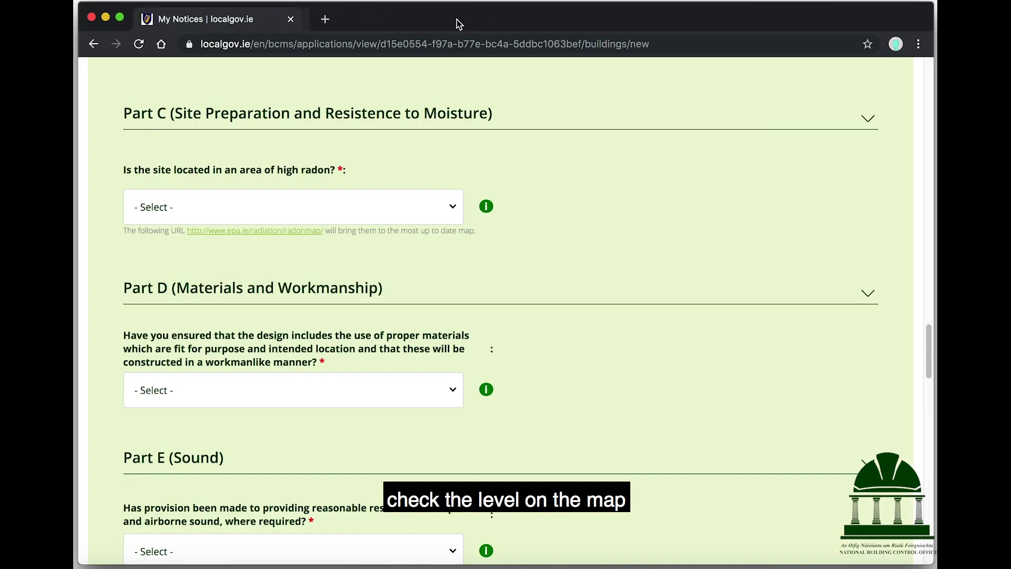
# Step: Answer No to the high radon question and Yes to Part D materials and workmanship
pyautogui.click(335, 206)
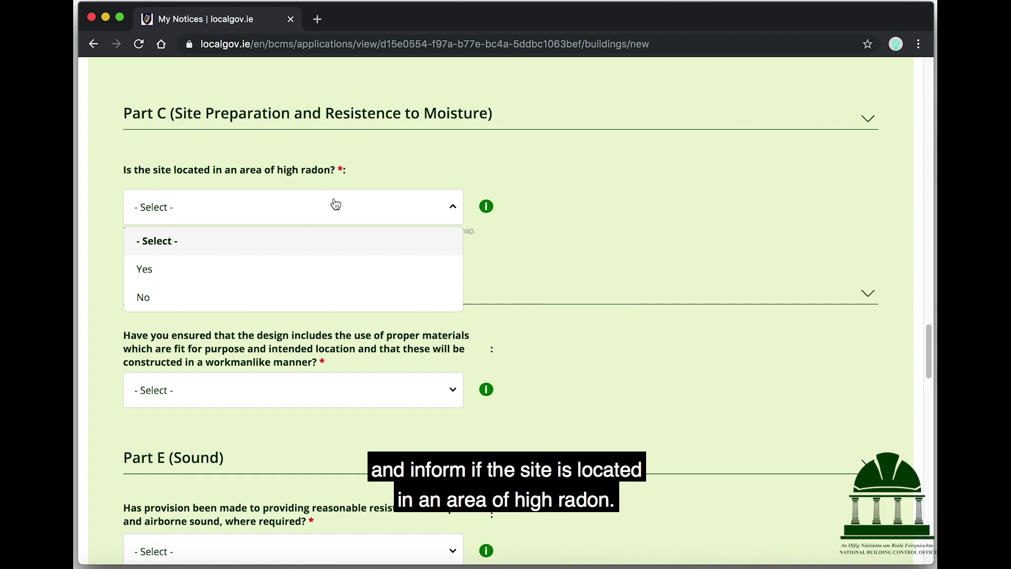
pyautogui.click(175, 302)
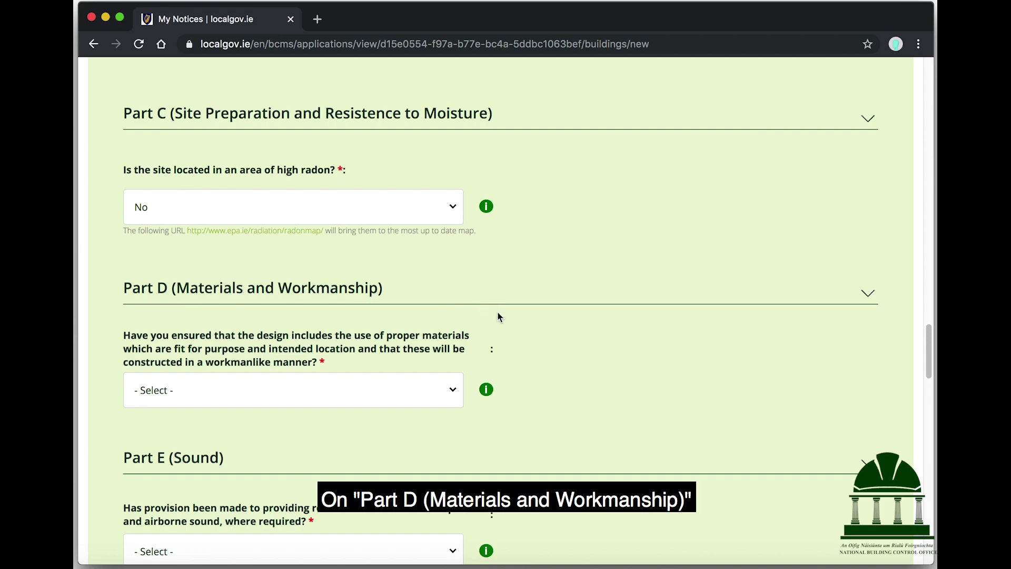
pyautogui.moveTo(489, 390)
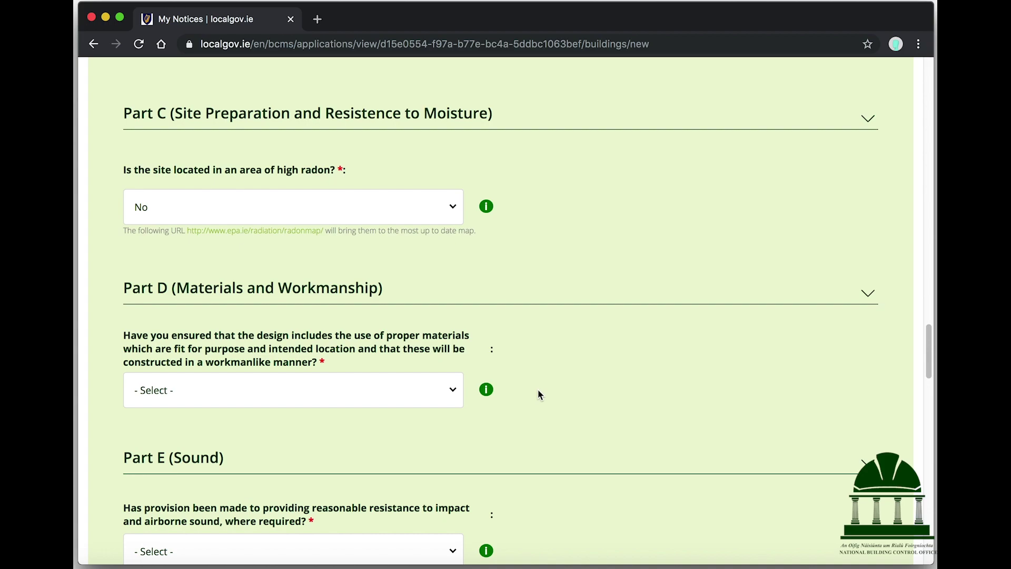
pyautogui.click(375, 390)
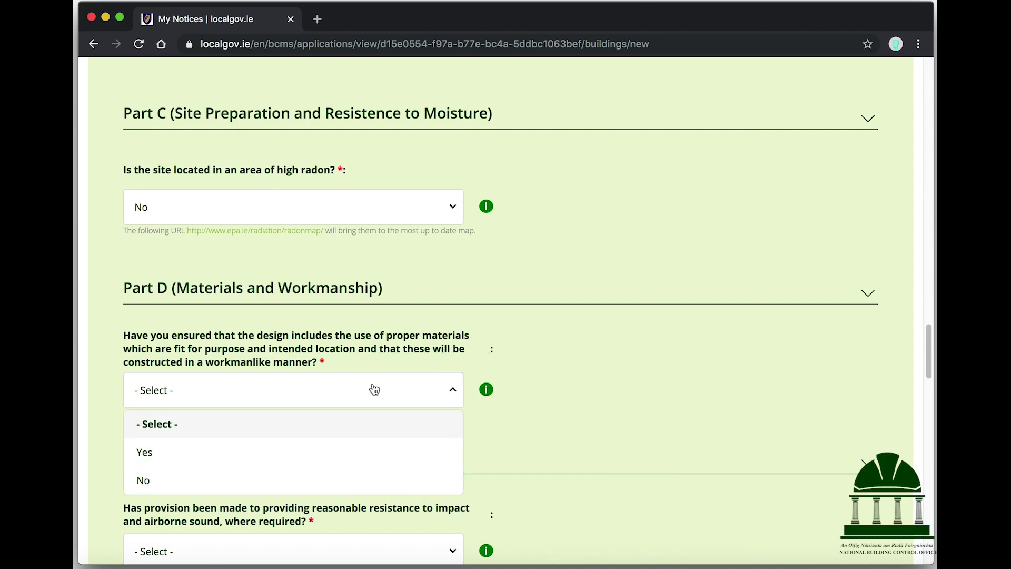
pyautogui.click(243, 460)
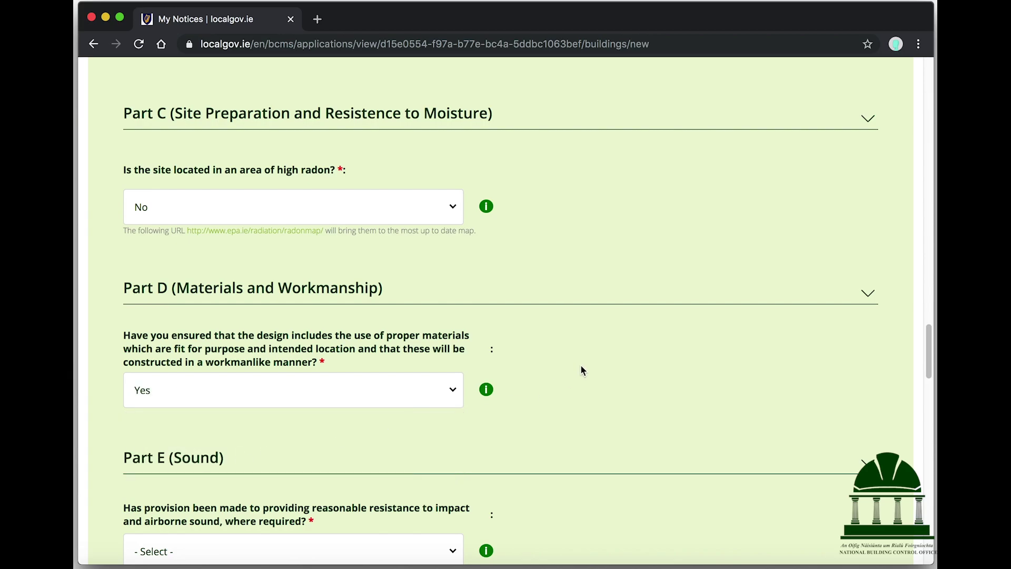
pyautogui.scroll(-5, 582, 368)
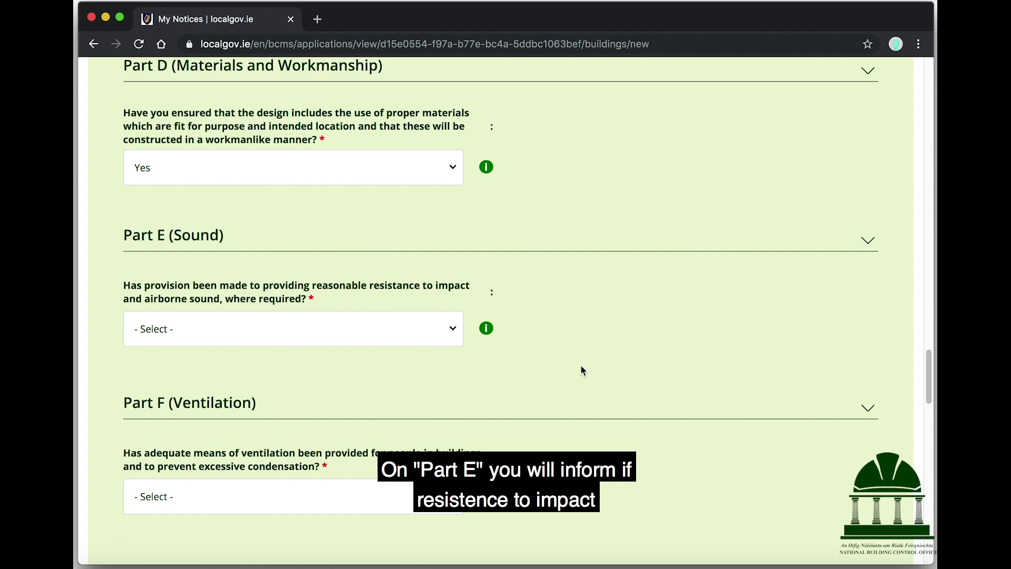
# Step: Answer Yes to Part E sound and Part F ventilation
pyautogui.click(283, 331)
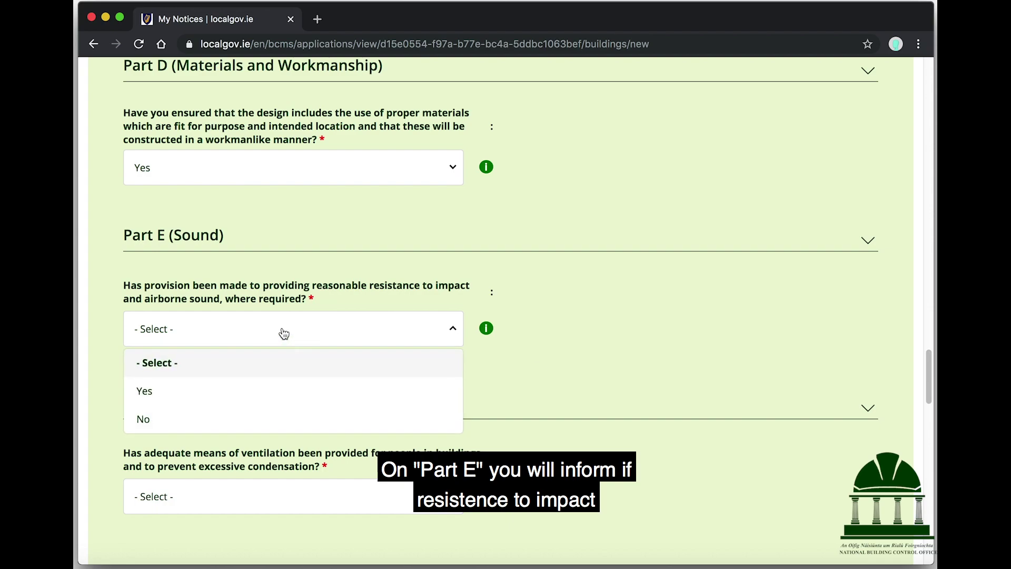
pyautogui.click(229, 396)
pyautogui.scroll(-3, 611, 339)
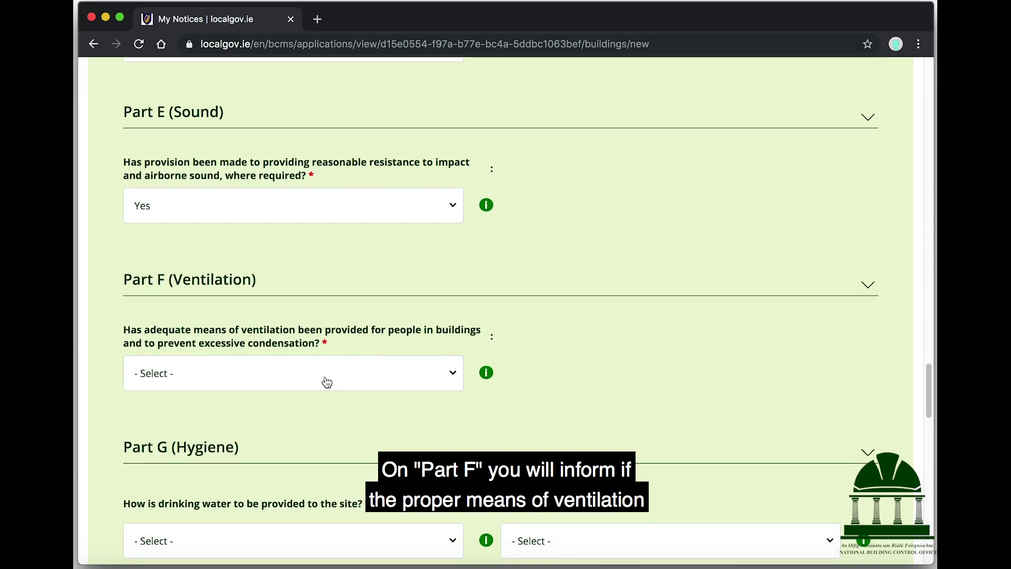
pyautogui.click(324, 381)
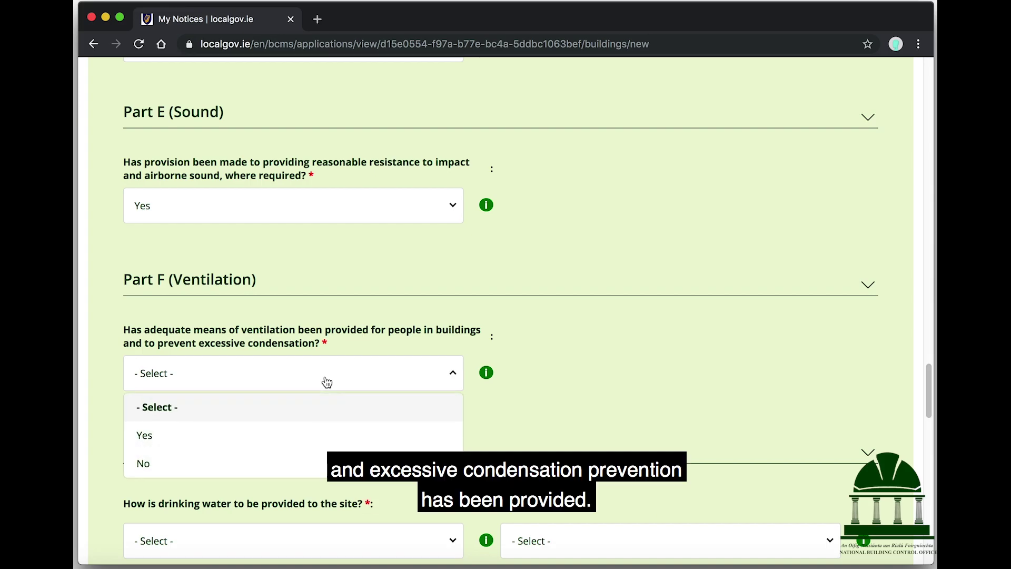
pyautogui.click(243, 441)
pyautogui.scroll(-5, 601, 311)
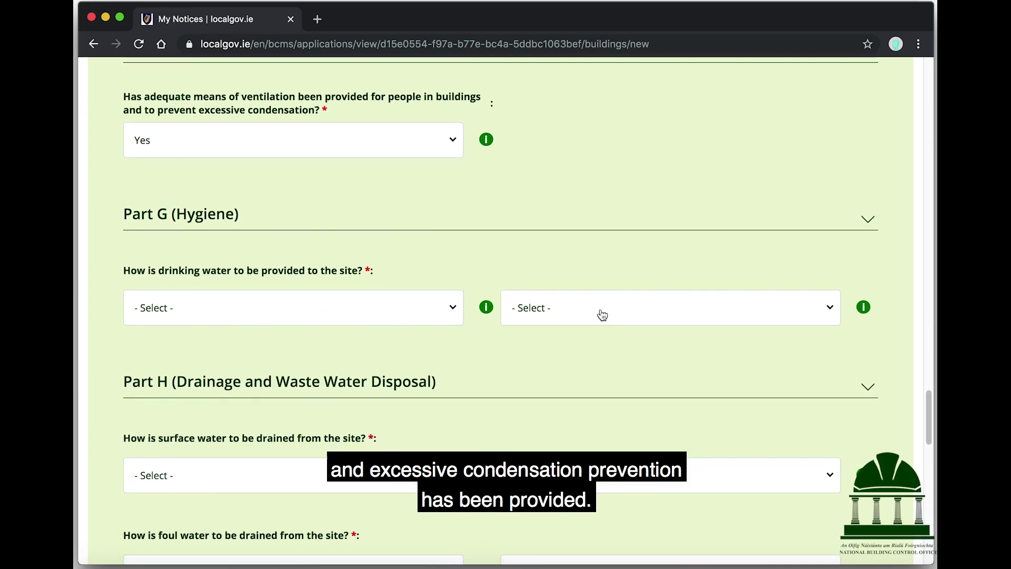
# Step: Set drinking water supply to Existing Connection from a Public source
pyautogui.click(424, 314)
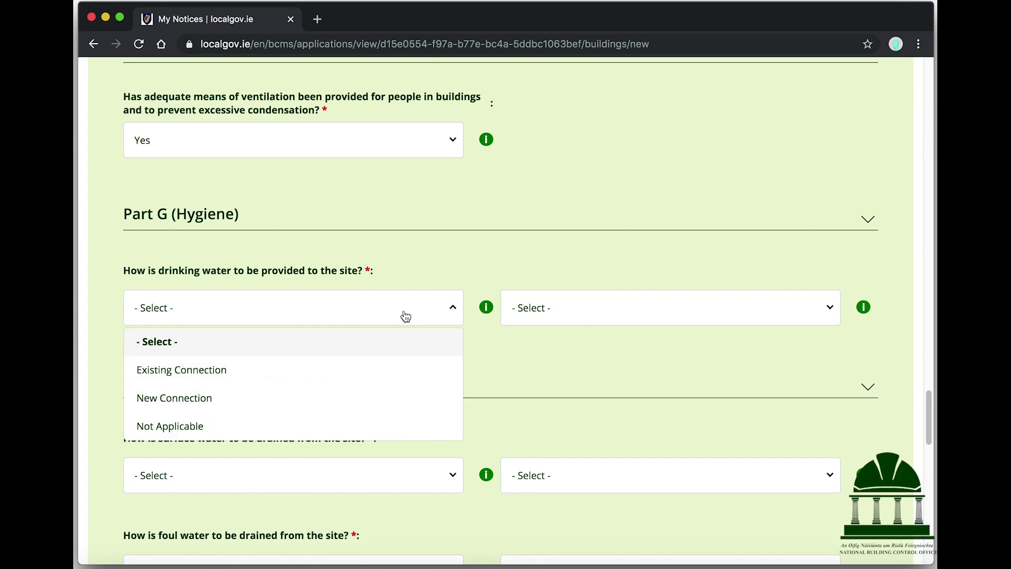
pyautogui.click(250, 375)
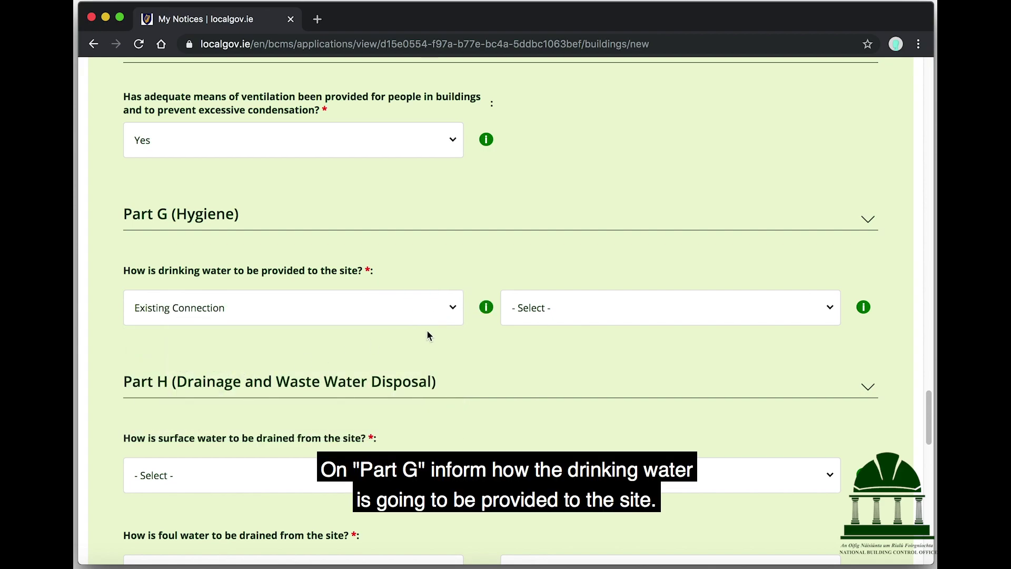
pyautogui.moveTo(868, 310)
pyautogui.click(769, 311)
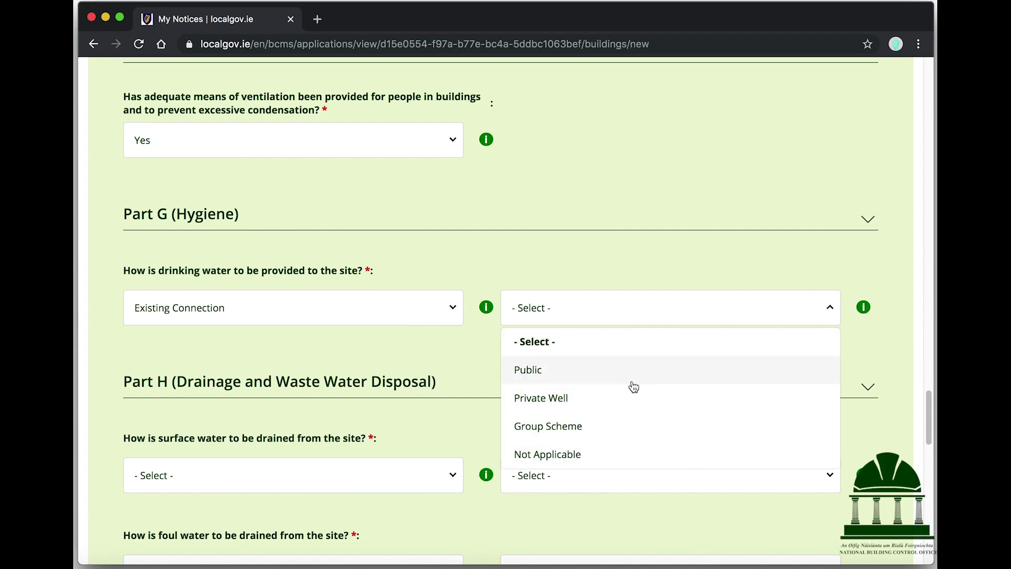
pyautogui.click(632, 384)
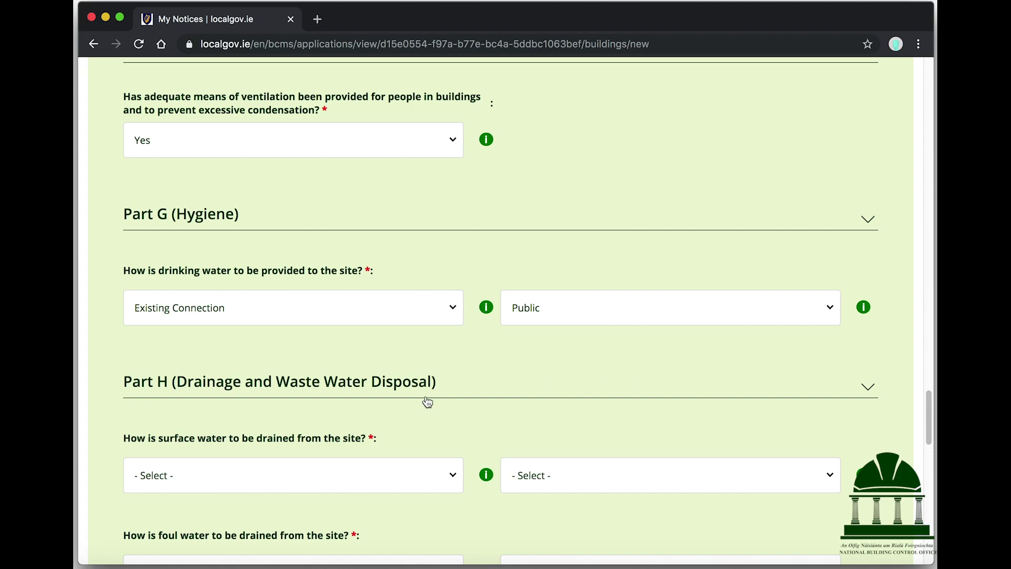
pyautogui.scroll(-3, 428, 402)
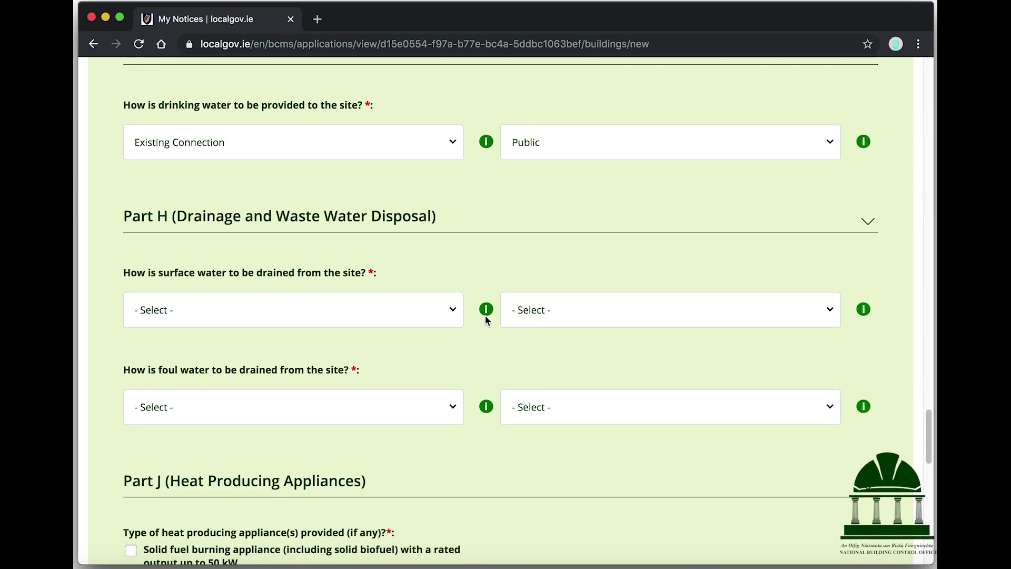
# Step: Set surface water drainage to Existing Connection to Public Sewer/Main
pyautogui.click(377, 317)
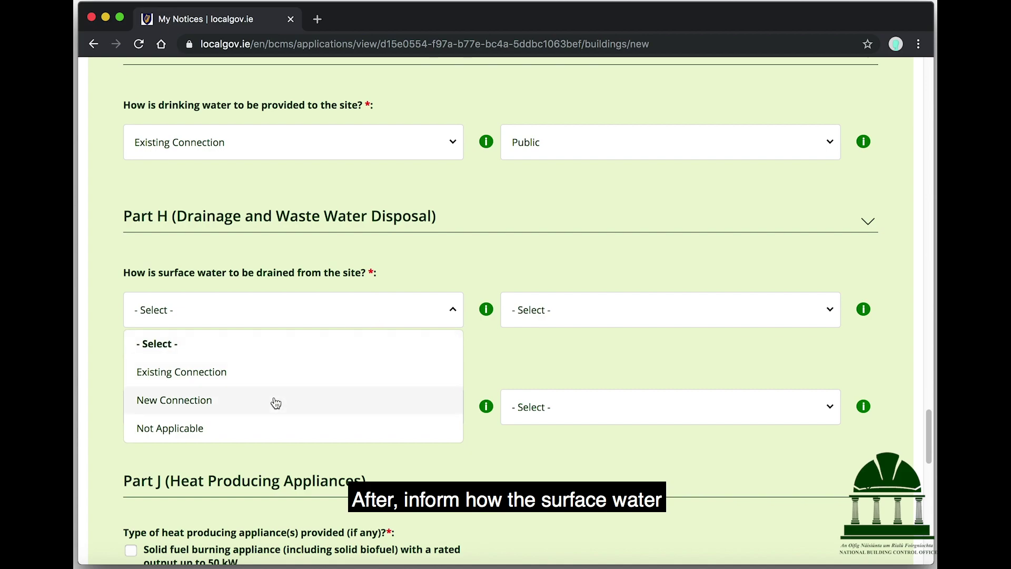
pyautogui.click(269, 375)
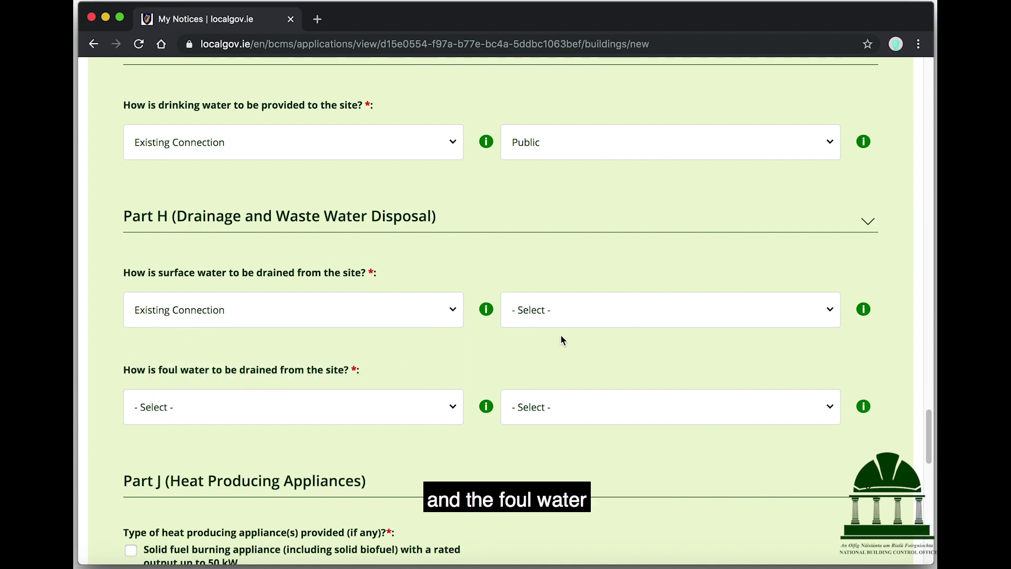
pyautogui.click(592, 320)
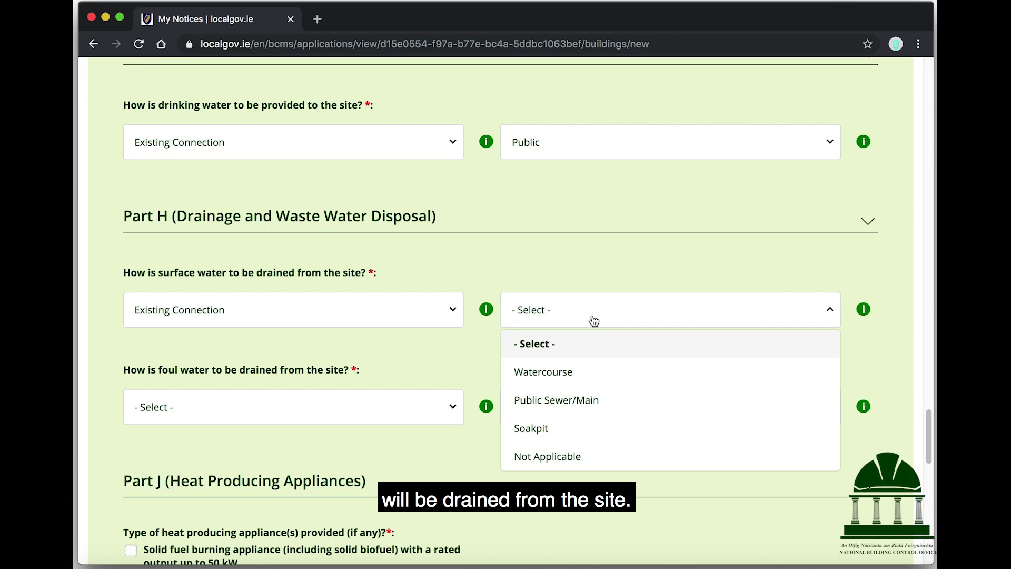
pyautogui.click(585, 400)
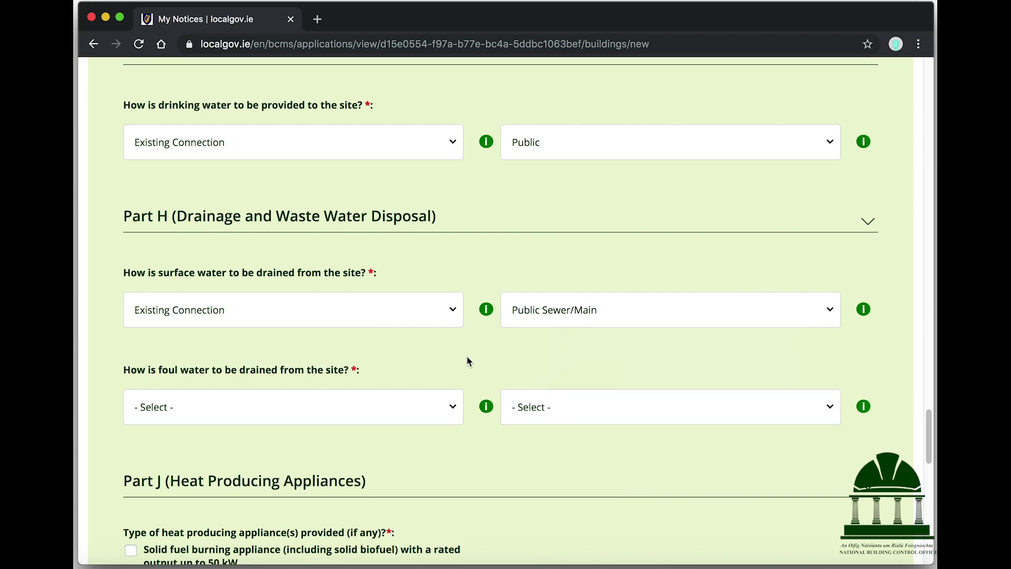
pyautogui.scroll(-5, 467, 355)
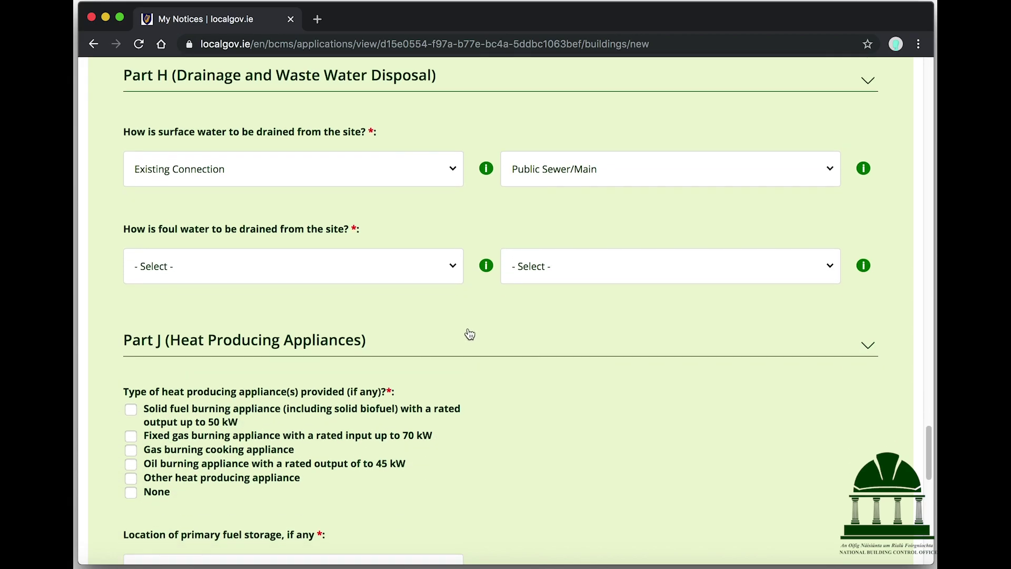
# Step: Set foul water drainage to Existing Connection with Public treatment
pyautogui.moveTo(487, 269)
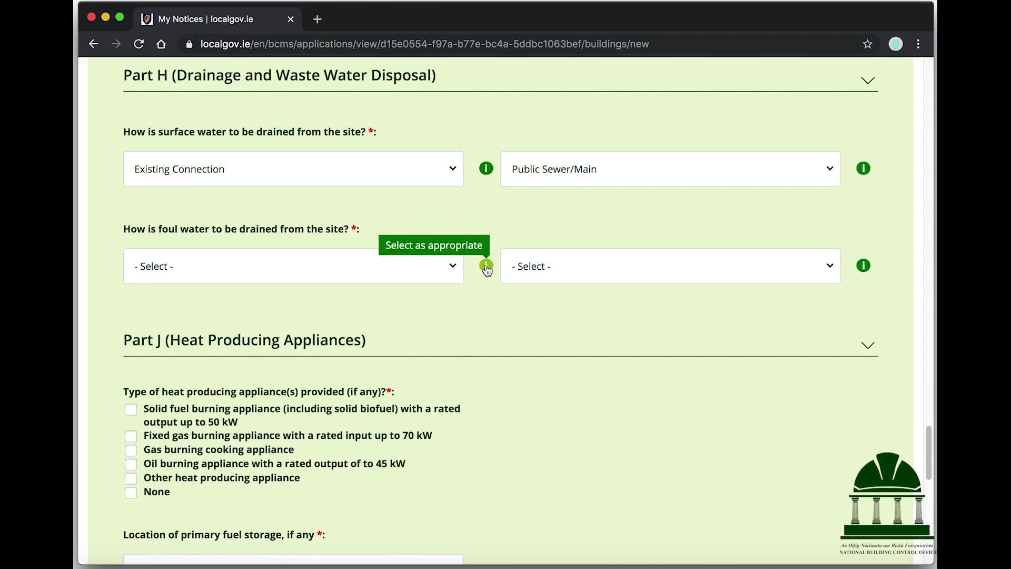
pyautogui.click(435, 270)
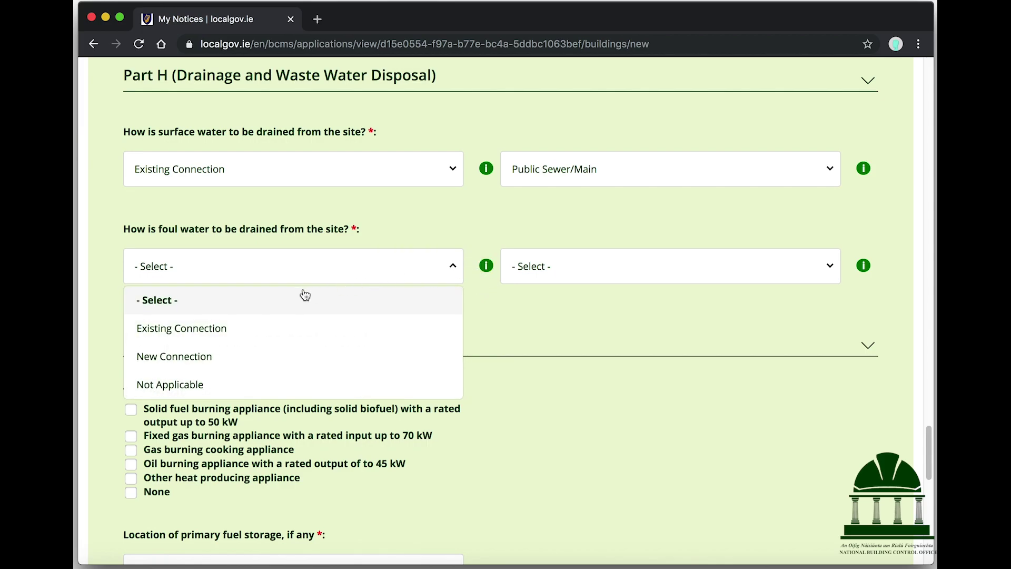
pyautogui.click(269, 328)
pyautogui.click(558, 279)
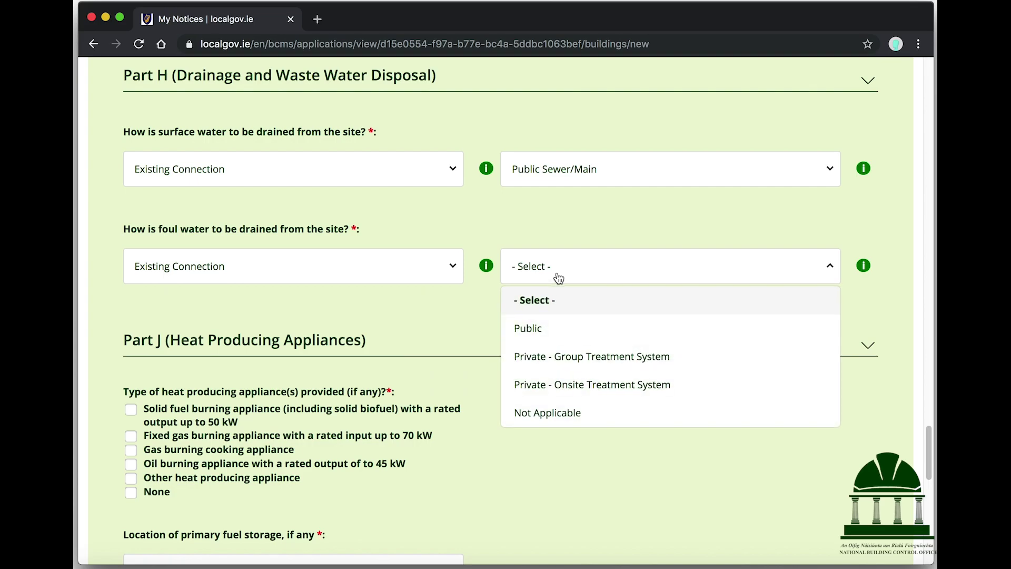
pyautogui.click(563, 331)
# Step: Choose Not Applicable for the Part J primary fuel storage location
pyautogui.scroll(-3, 495, 334)
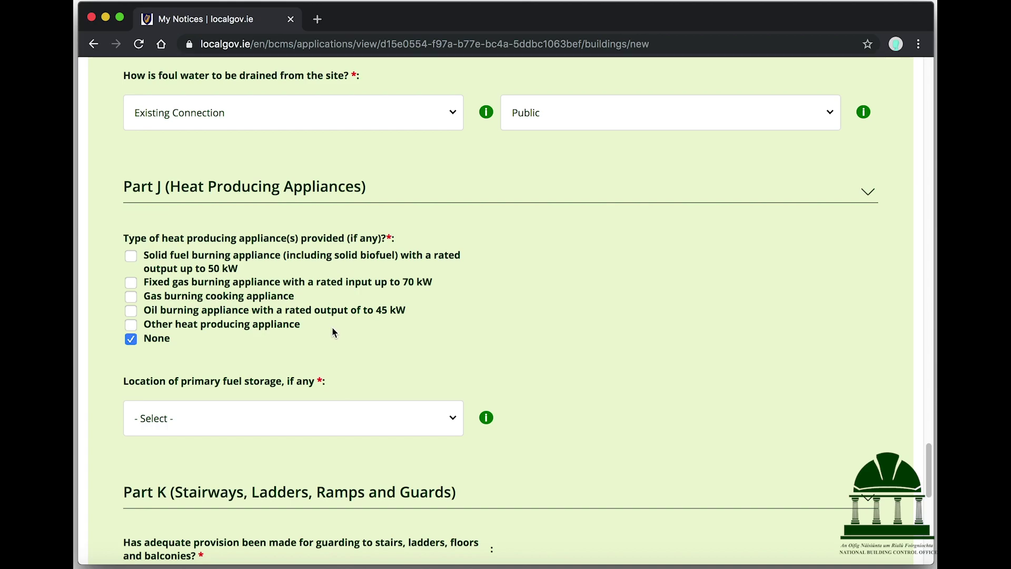
pyautogui.scroll(-3, 428, 332)
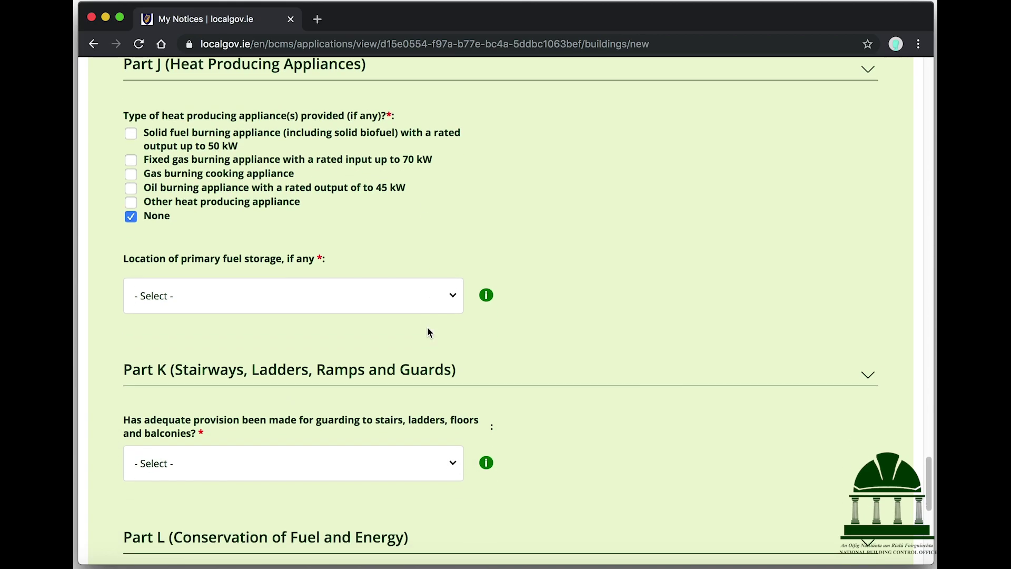
pyautogui.click(411, 294)
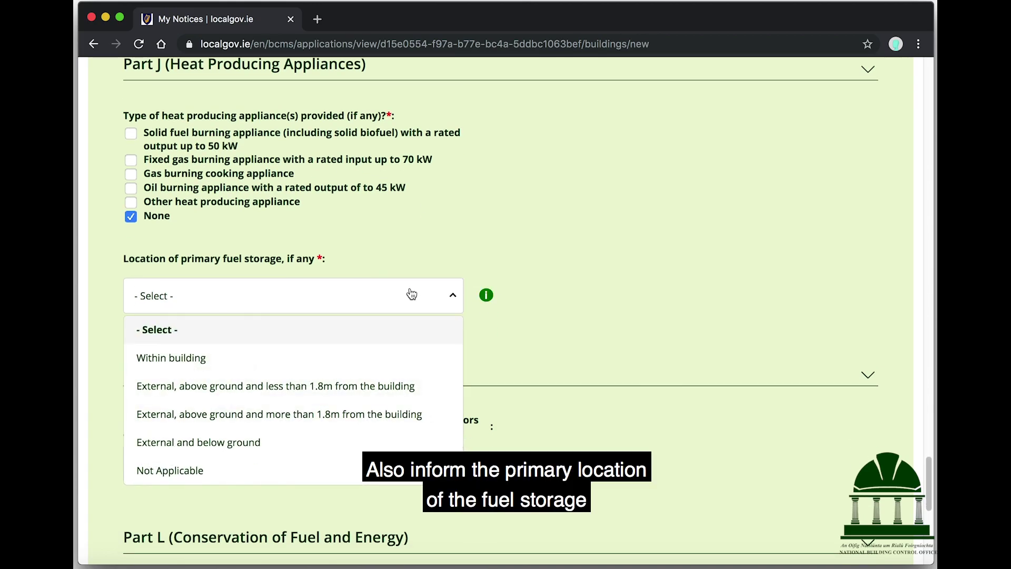
pyautogui.click(205, 471)
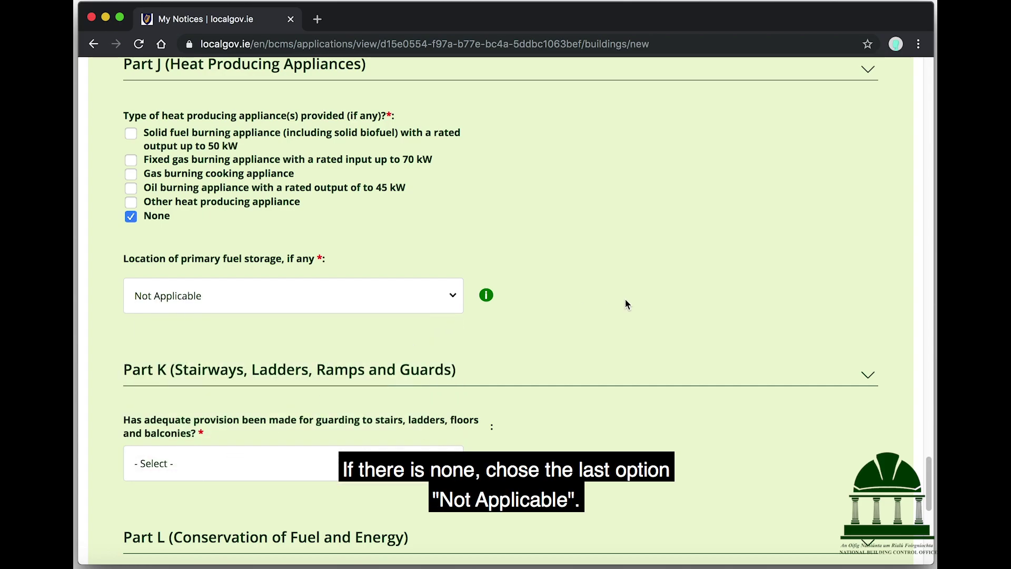
pyautogui.scroll(-5, 626, 304)
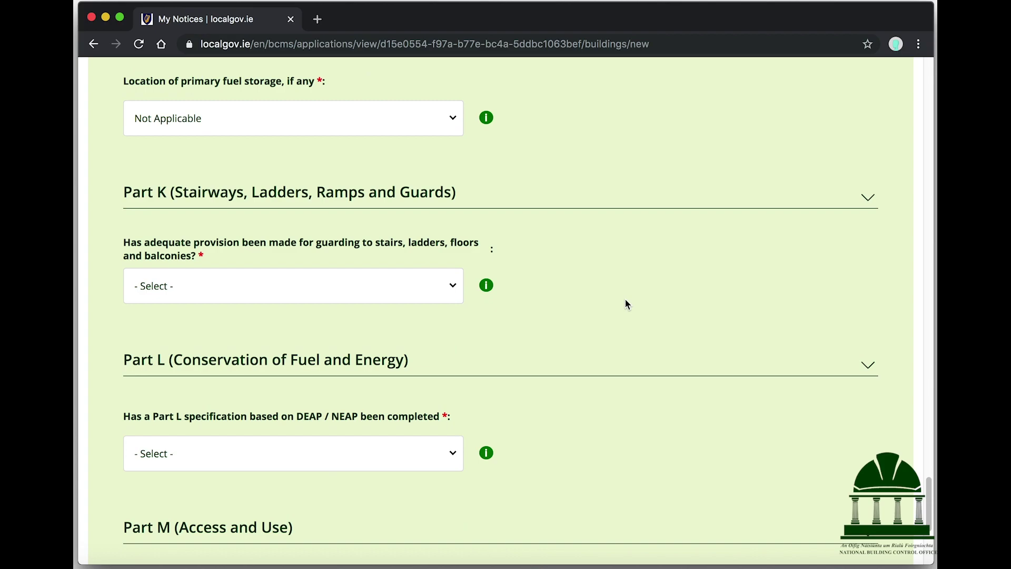
# Step: Answer Yes to the Part K guarding and Part L specification questions
pyautogui.click(389, 291)
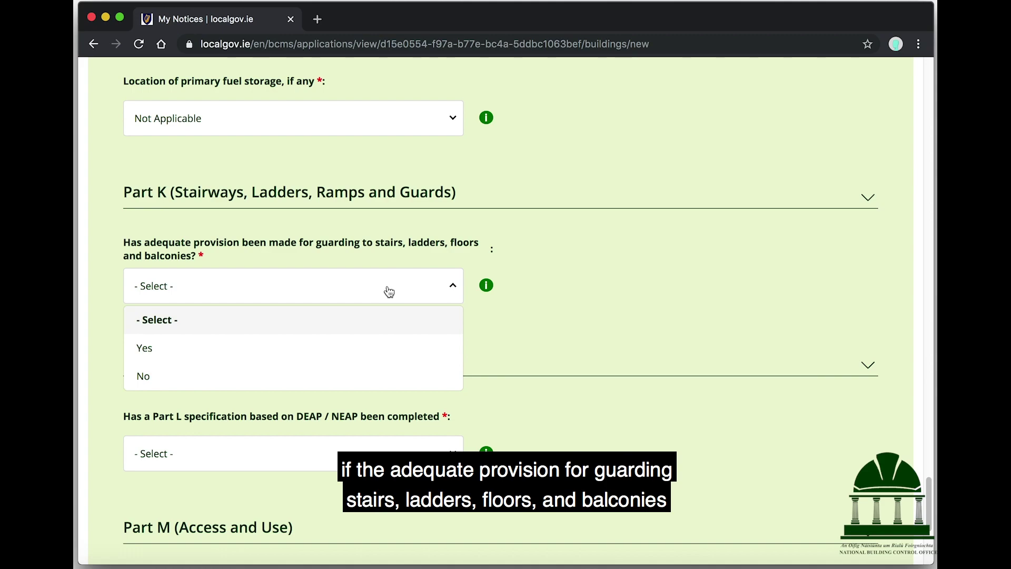
pyautogui.click(292, 356)
pyautogui.scroll(-1, 588, 246)
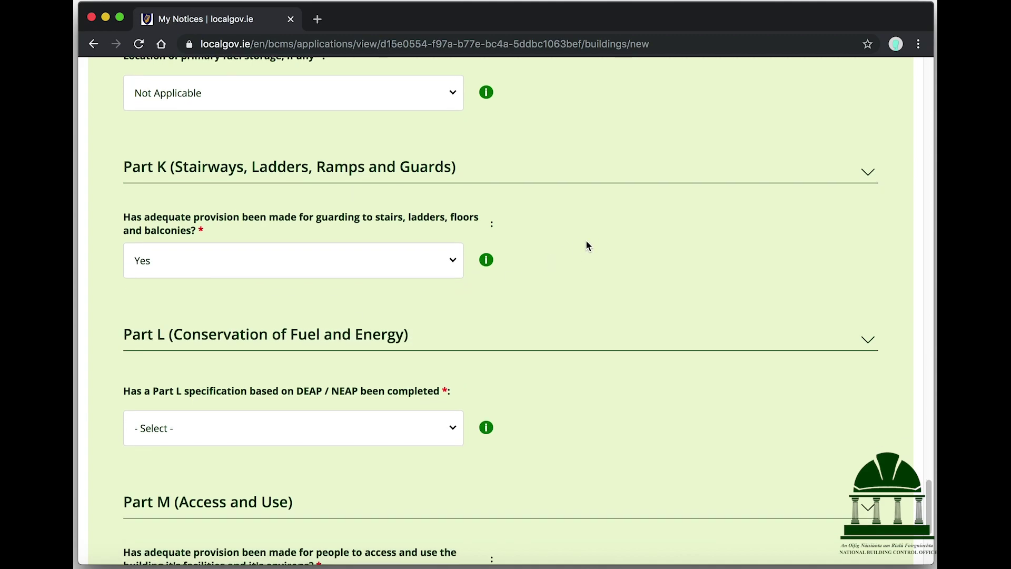
pyautogui.scroll(-3, 588, 246)
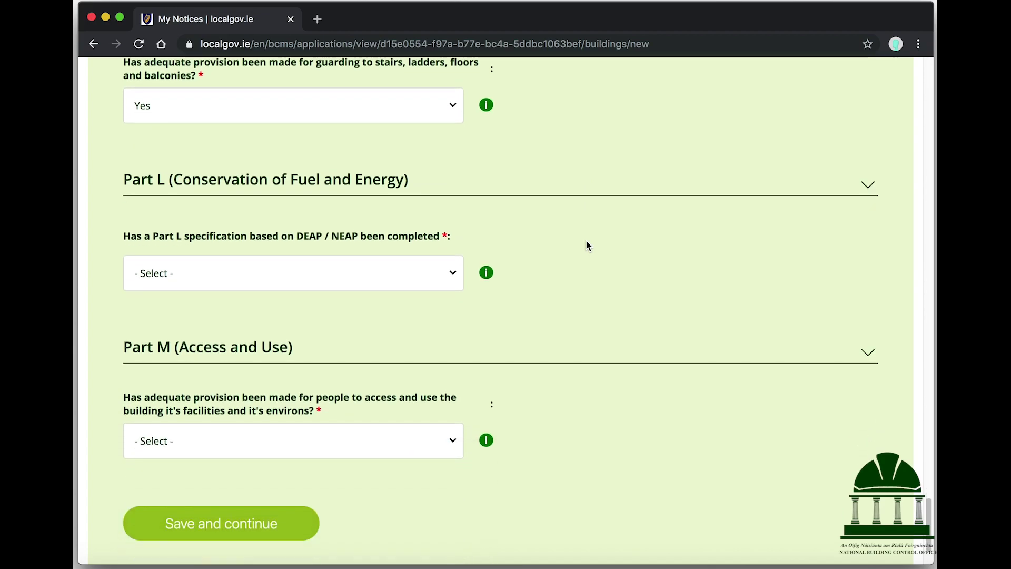
pyautogui.moveTo(488, 272)
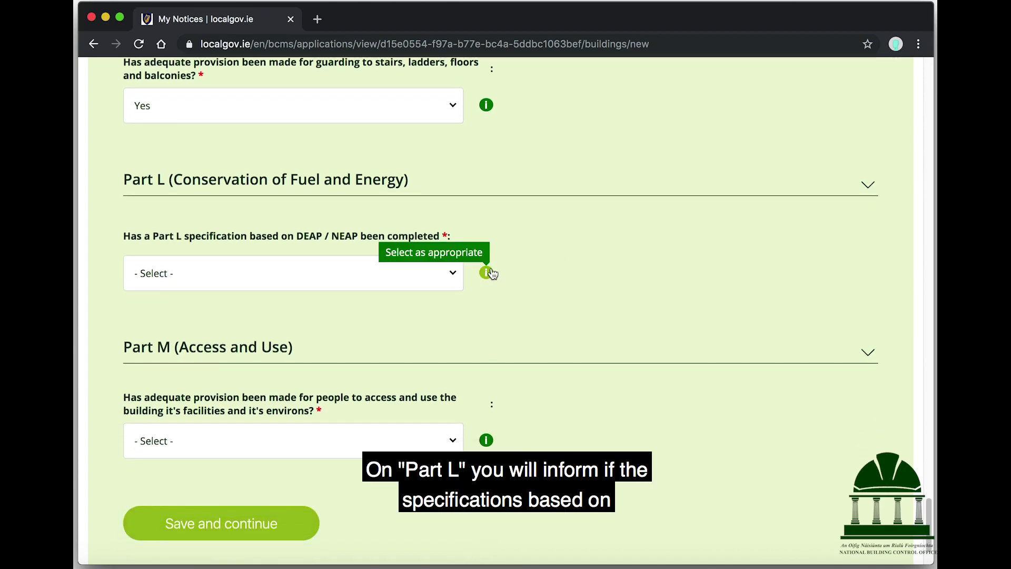
pyautogui.click(398, 273)
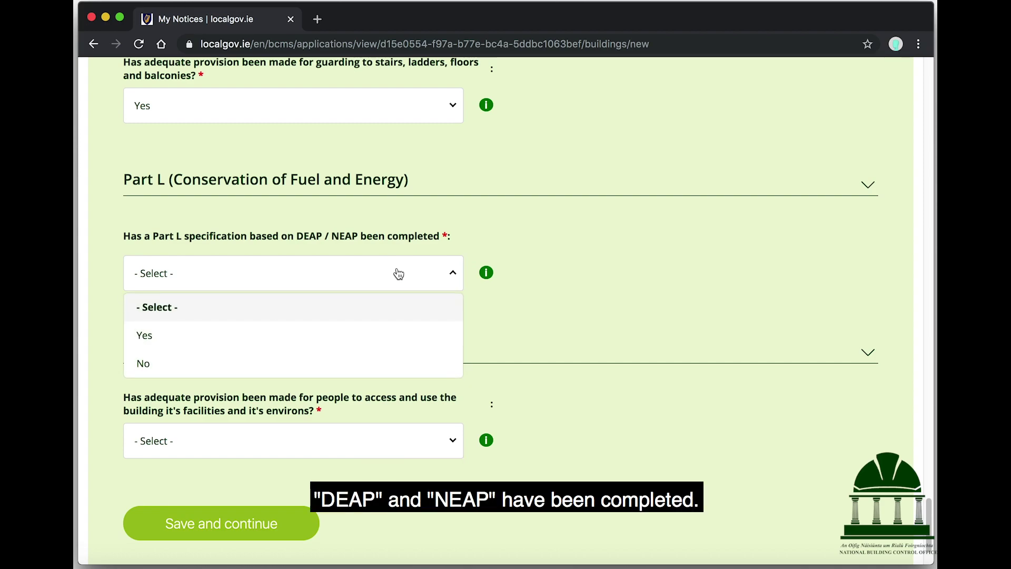
pyautogui.click(287, 334)
# Step: Answer Yes to the Part M access question and save the building
pyautogui.scroll(-3, 383, 309)
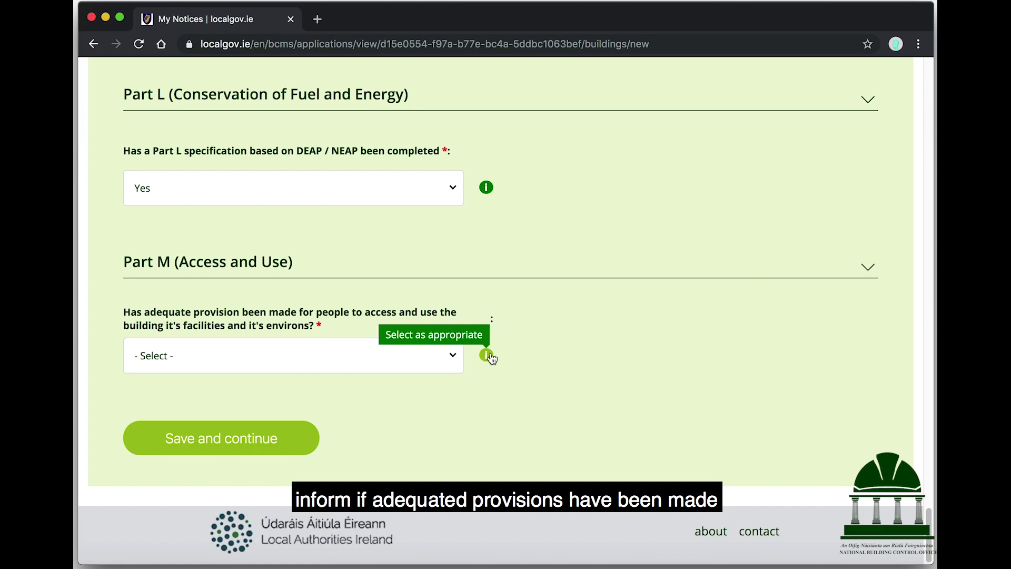
pyautogui.click(385, 357)
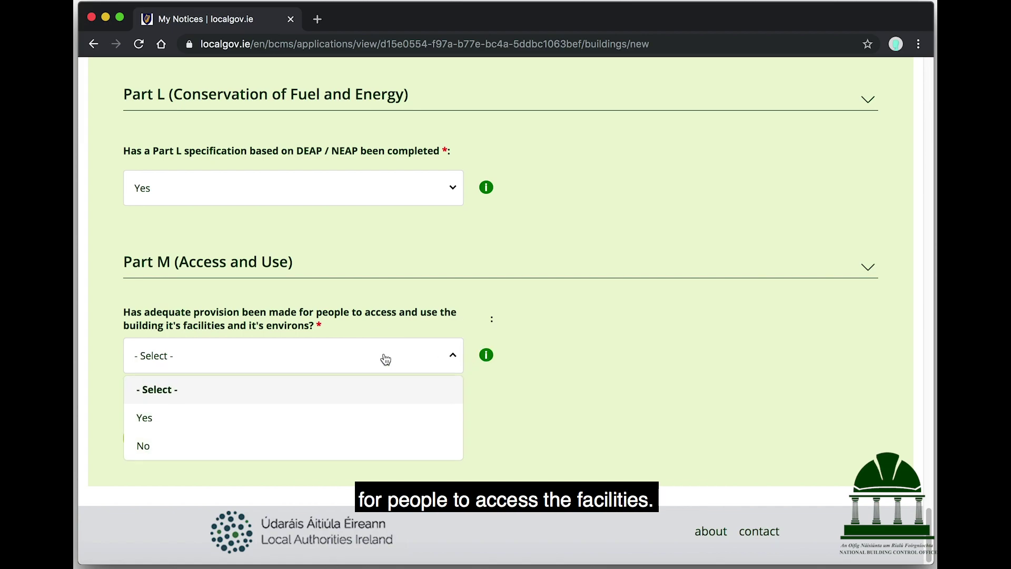
pyautogui.click(260, 427)
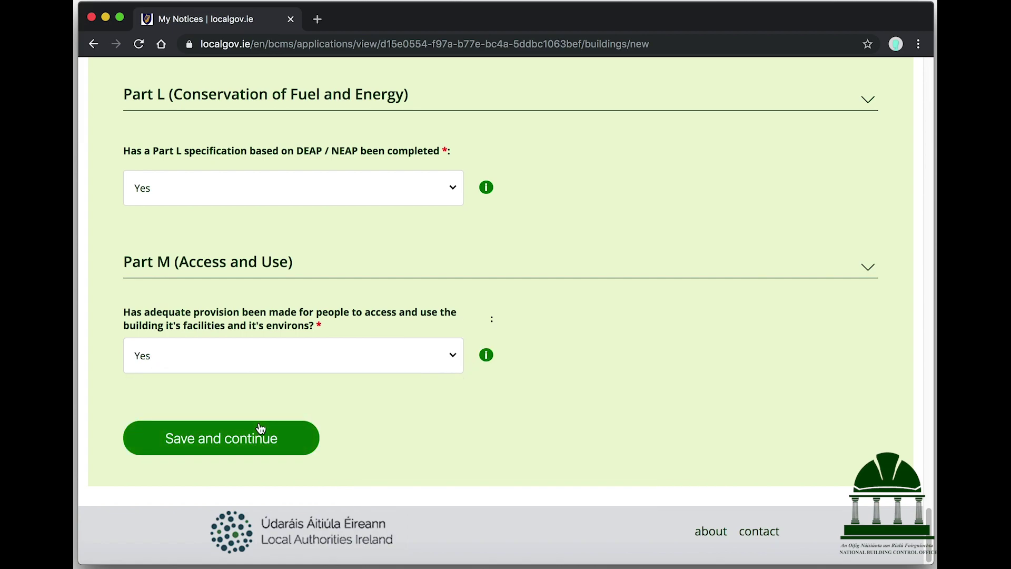
pyautogui.click(225, 442)
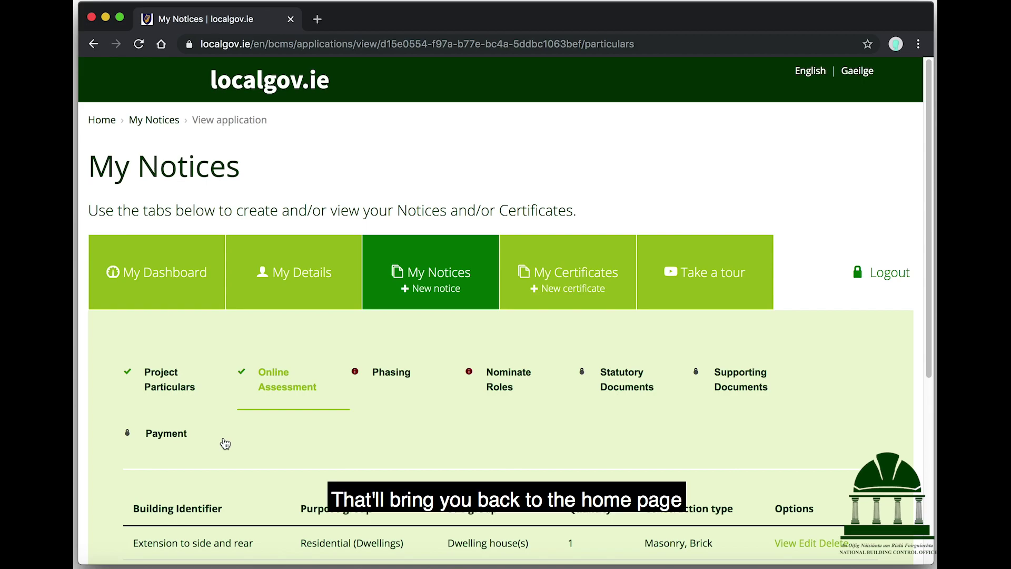
# Step: Review the Online Assessment summary showing a 30.00 fee and 1 building
pyautogui.scroll(-5, 225, 443)
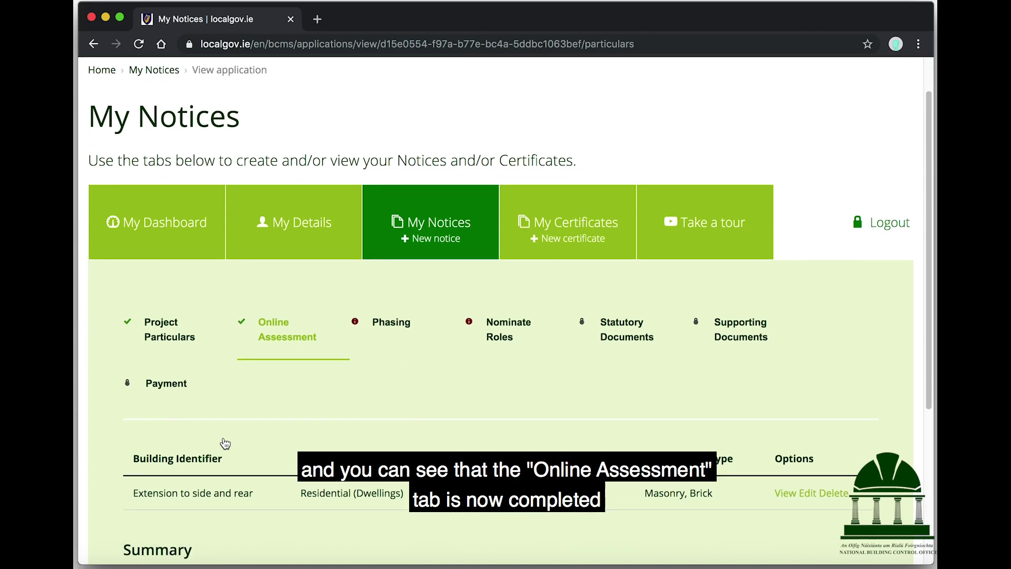
pyautogui.scroll(-2, 224, 443)
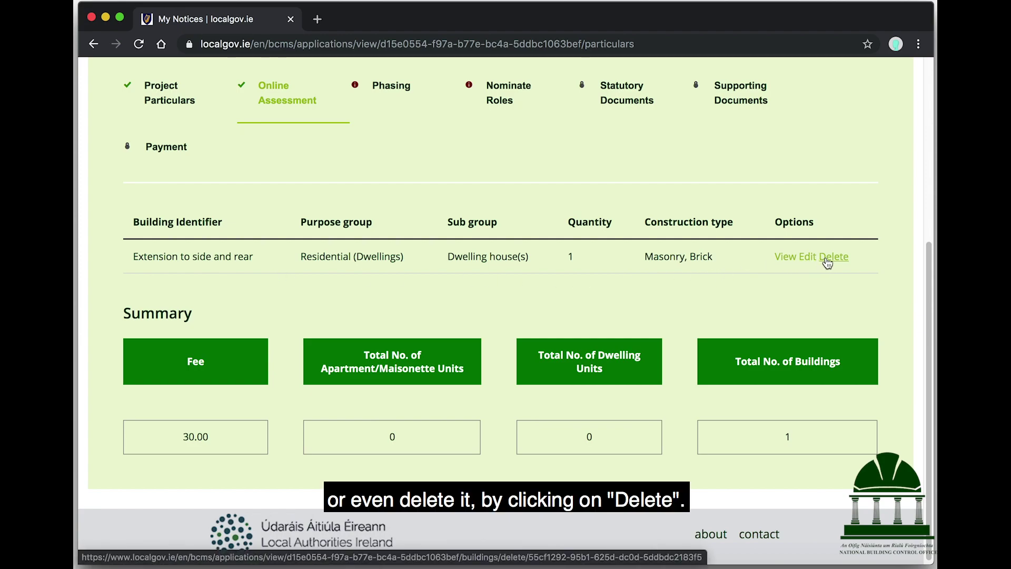
pyautogui.scroll(5, 514, 298)
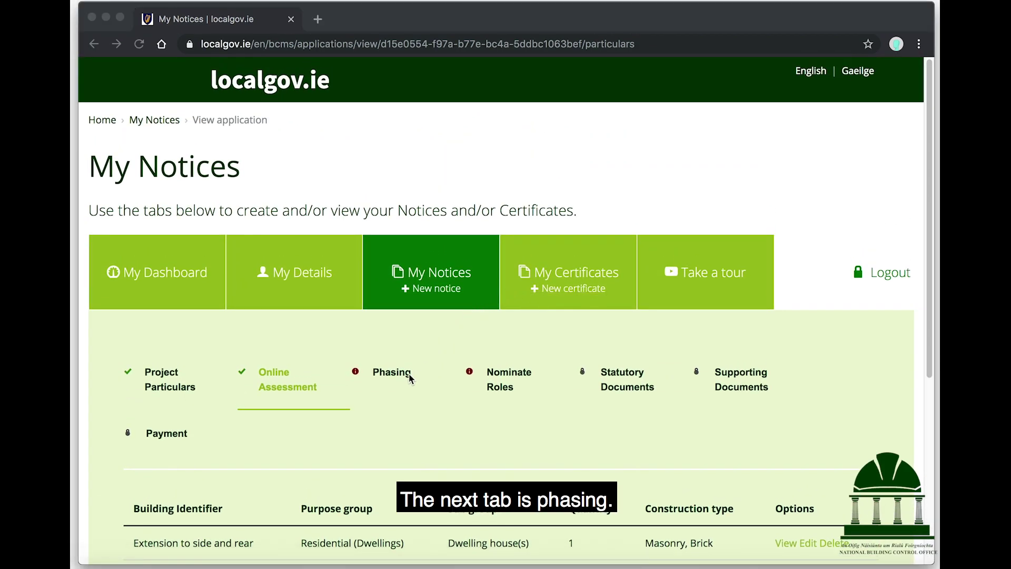
# Step: Open the Phasing details for editing and set Total No. of Phases and Phase For This Notice to 1
pyautogui.click(379, 376)
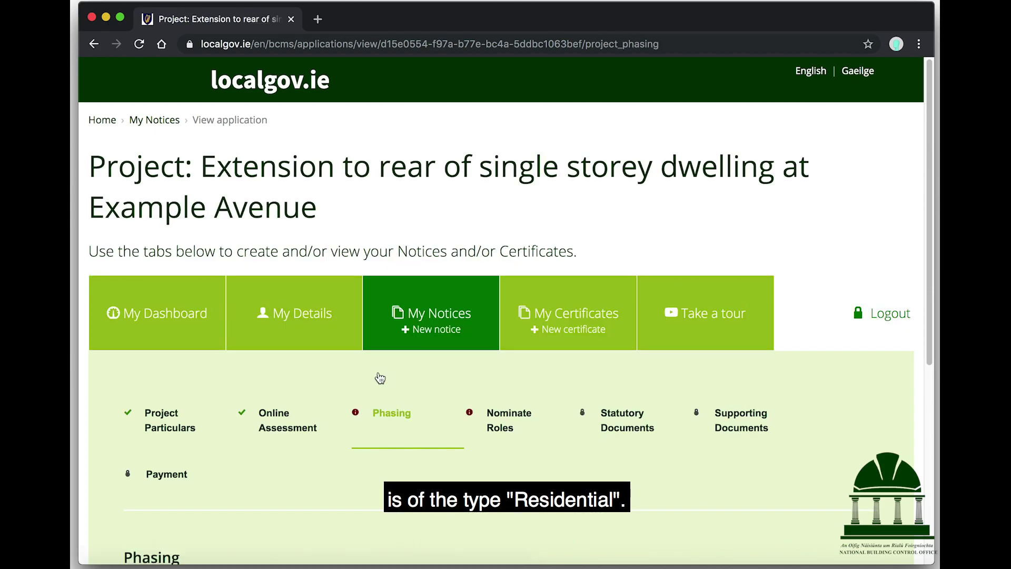
pyautogui.scroll(-4, 380, 378)
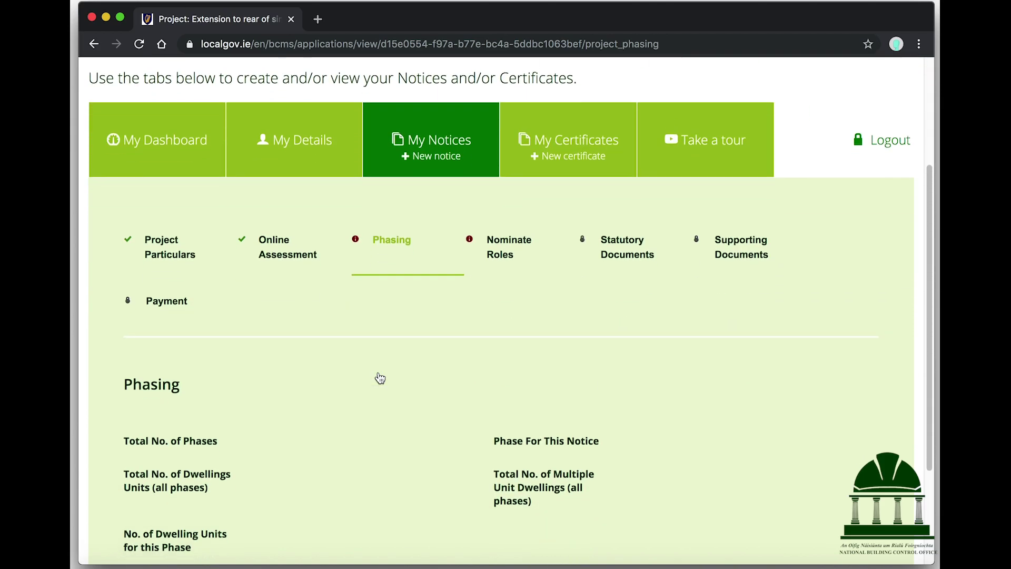
pyautogui.scroll(-3, 381, 379)
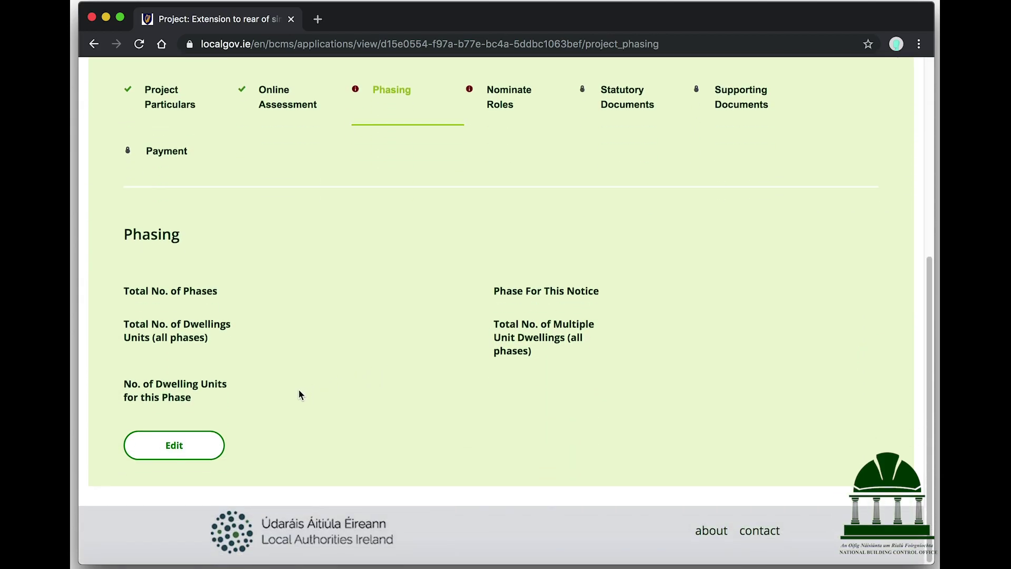
pyautogui.click(196, 449)
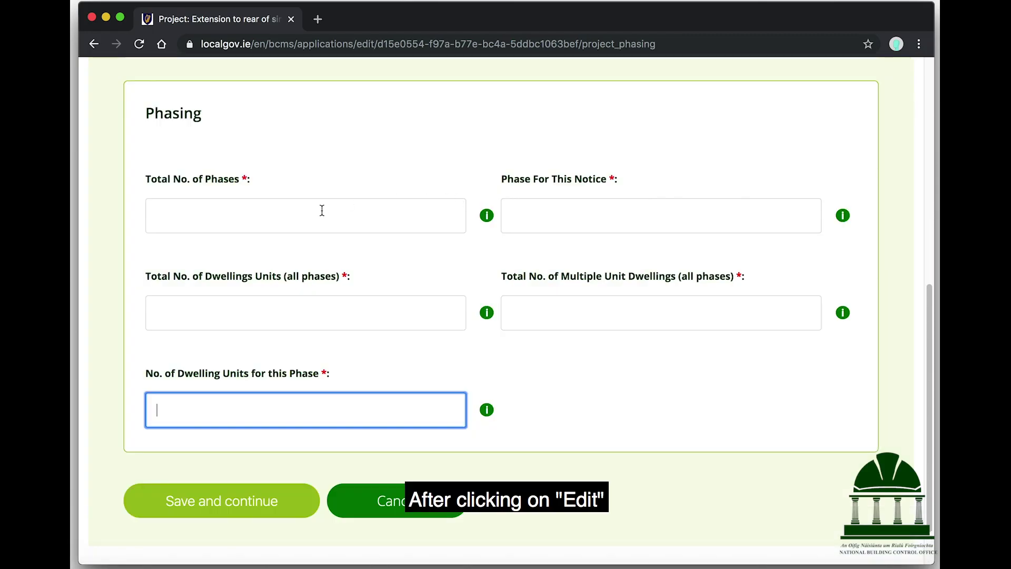
pyautogui.click(321, 211)
pyautogui.write('1')
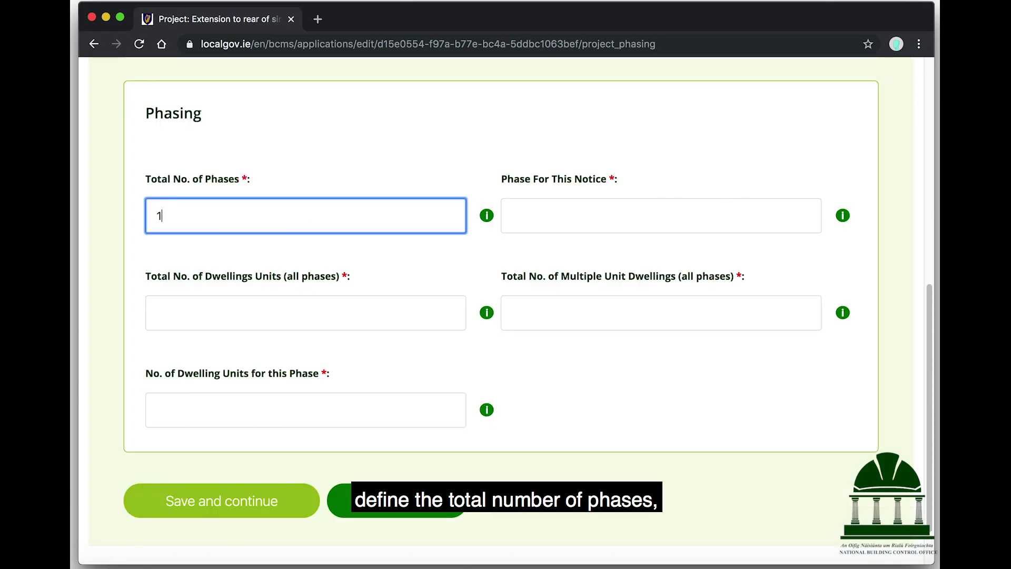
pyautogui.press('Tab')
pyautogui.moveTo(846, 219)
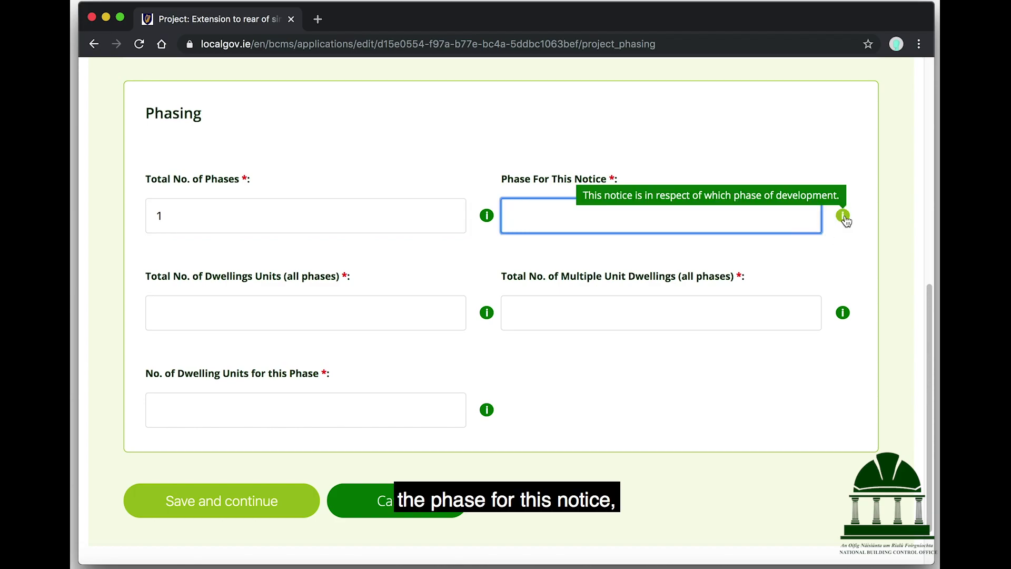
pyautogui.write('1')
# Step: Set all three dwelling unit counts to 1 and save the phasing details
pyautogui.press('Tab')
pyautogui.moveTo(485, 316)
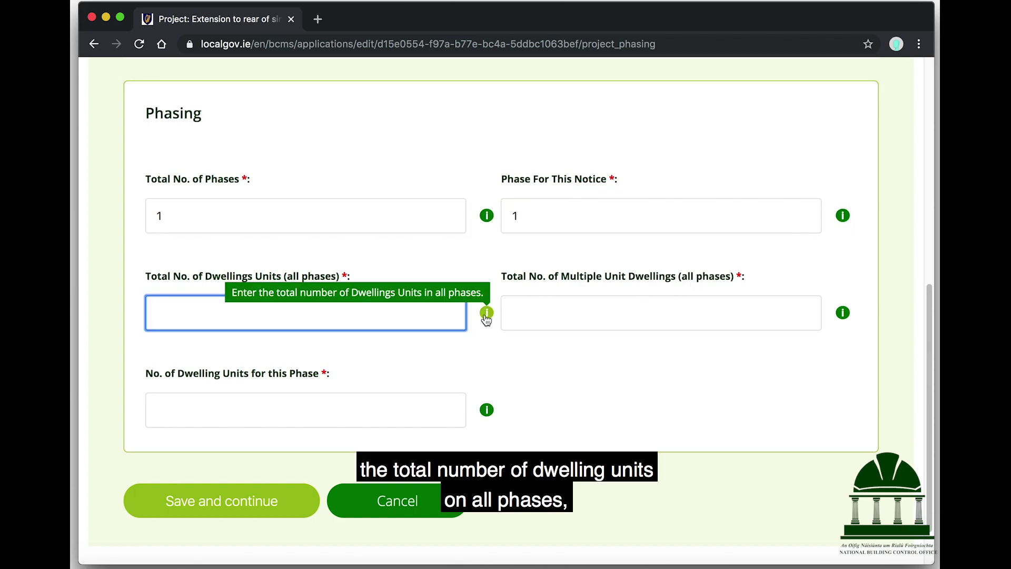
pyautogui.write('1')
pyautogui.press('Tab')
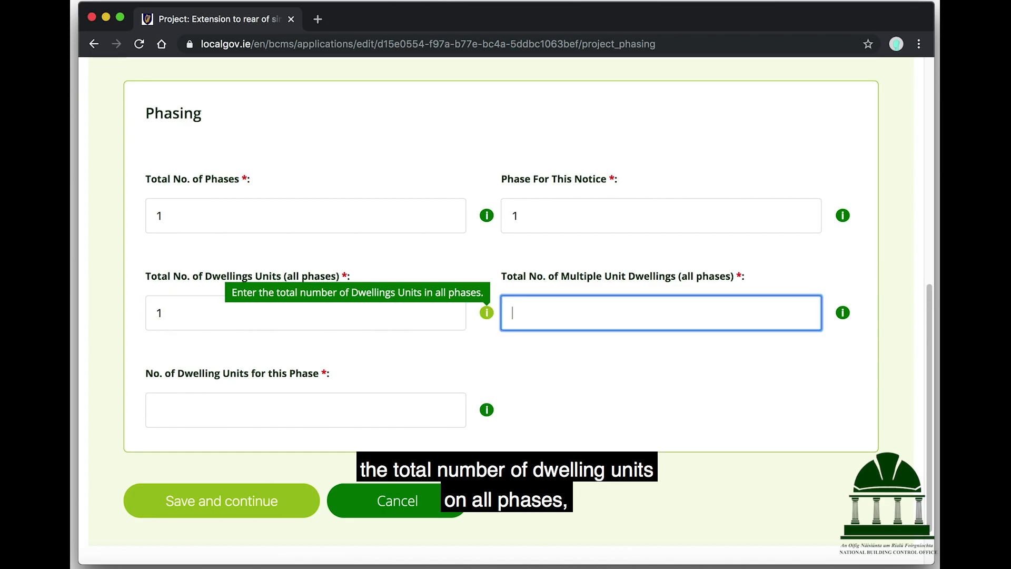
pyautogui.moveTo(841, 315)
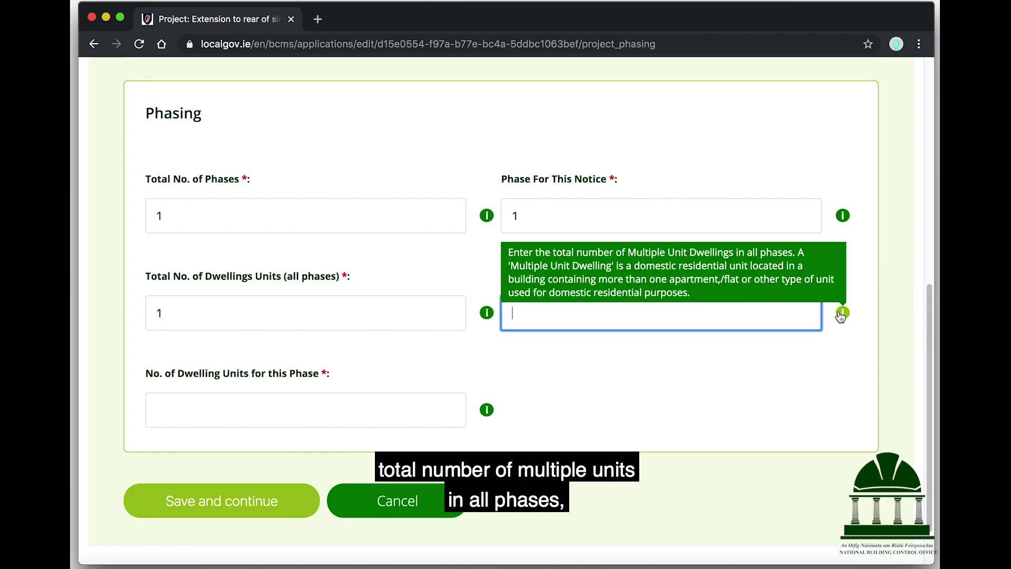
pyautogui.write('1')
pyautogui.press('Tab')
pyautogui.moveTo(487, 413)
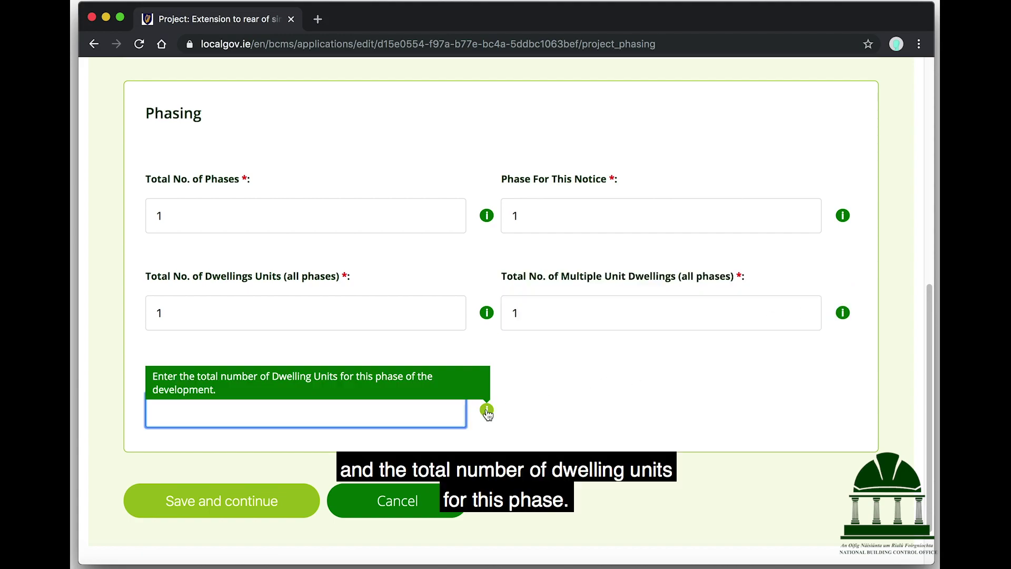
pyautogui.write('1')
pyautogui.click(259, 499)
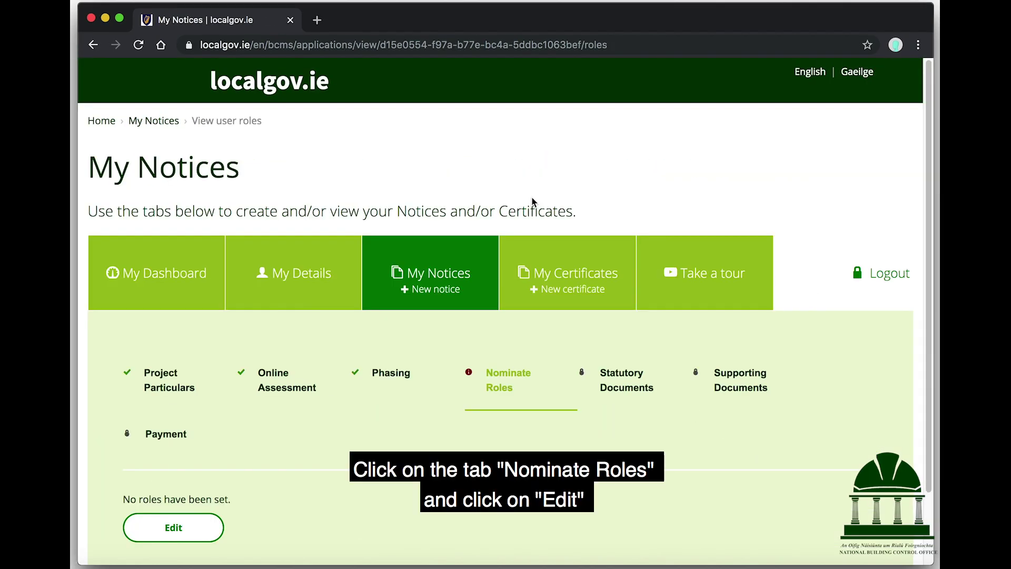
# Step: On Nominate Roles, tick 'Assign myself to this role' in the Owner section
pyautogui.scroll(-2, 533, 201)
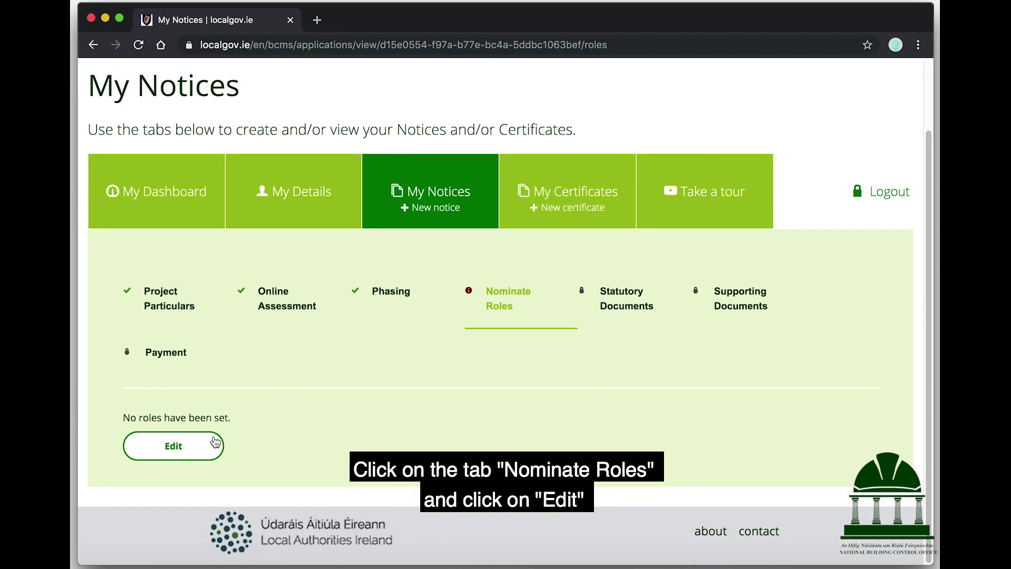
pyautogui.click(201, 445)
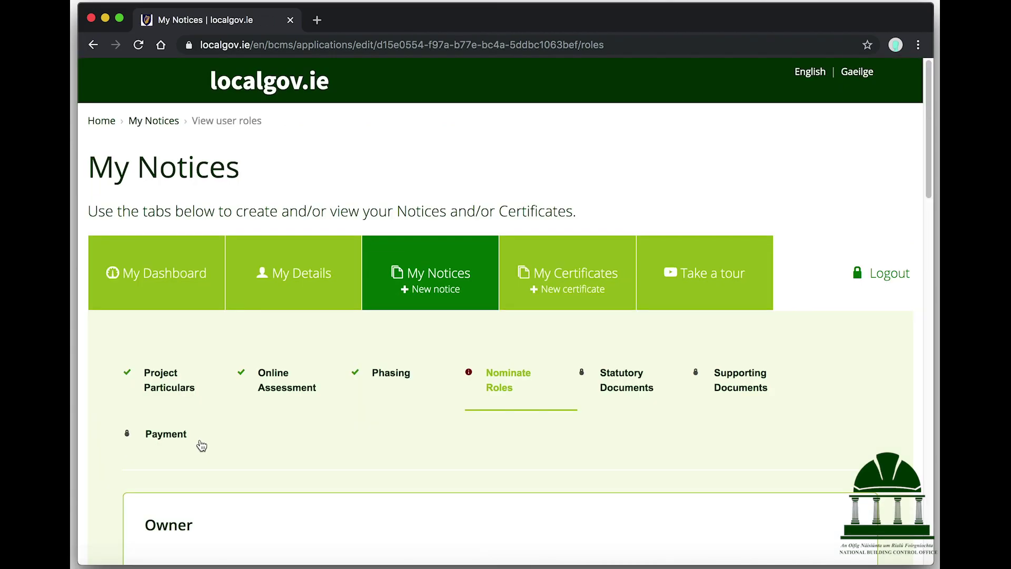
pyautogui.scroll(-4, 347, 424)
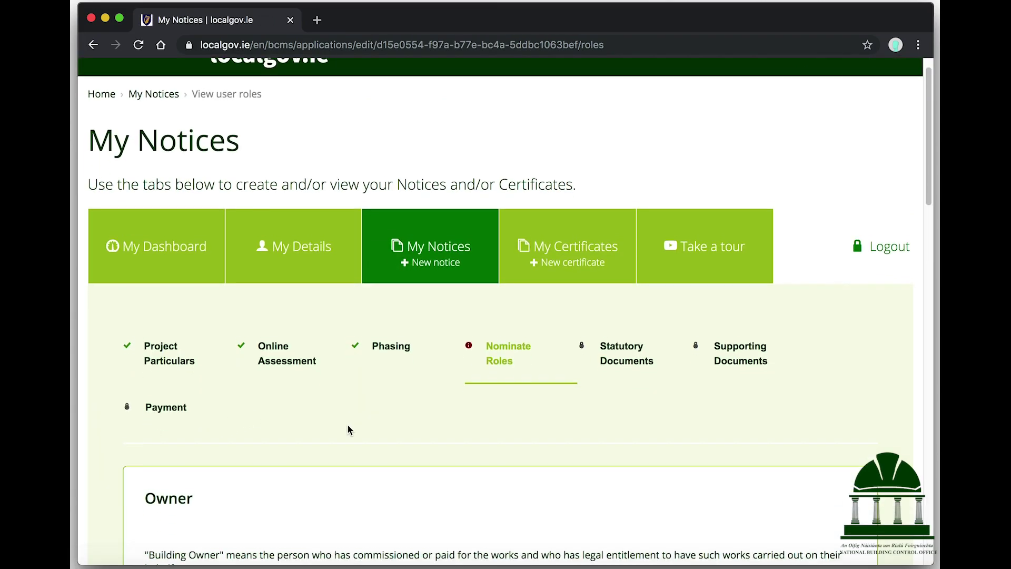
pyautogui.scroll(-3, 348, 424)
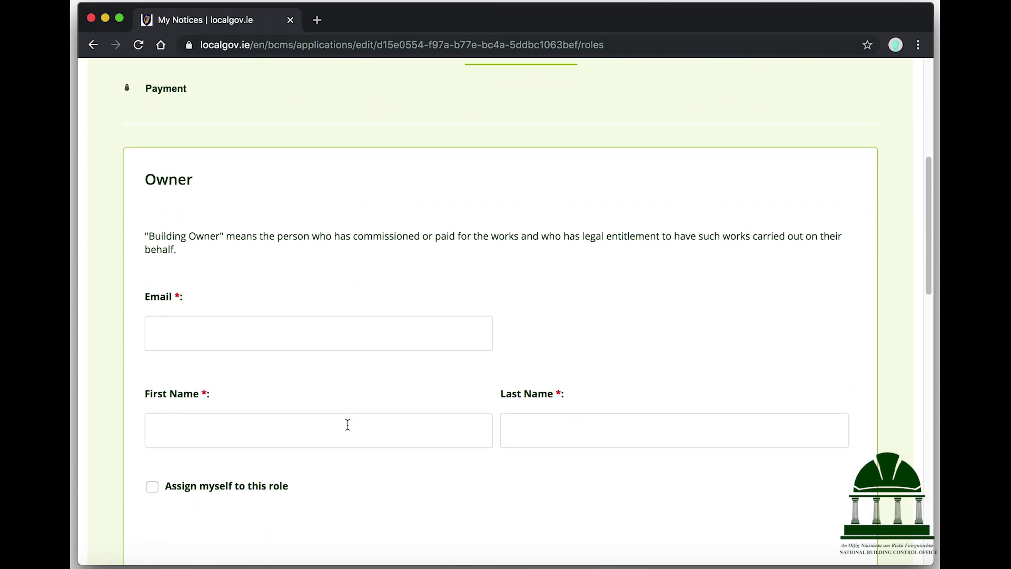
pyautogui.scroll(-1, 348, 425)
pyautogui.scroll(-1, 476, 419)
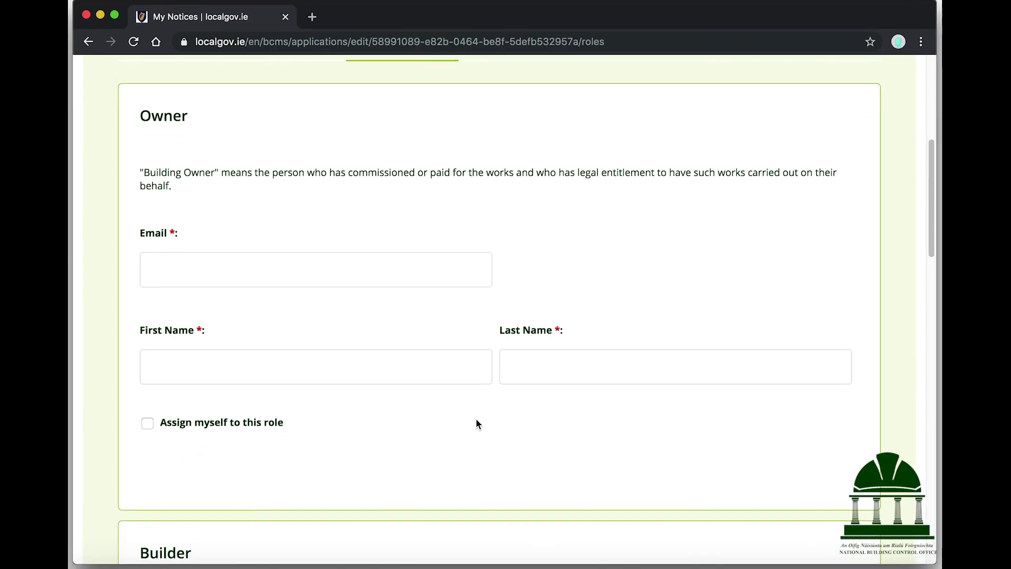
pyautogui.scroll(-1, 477, 421)
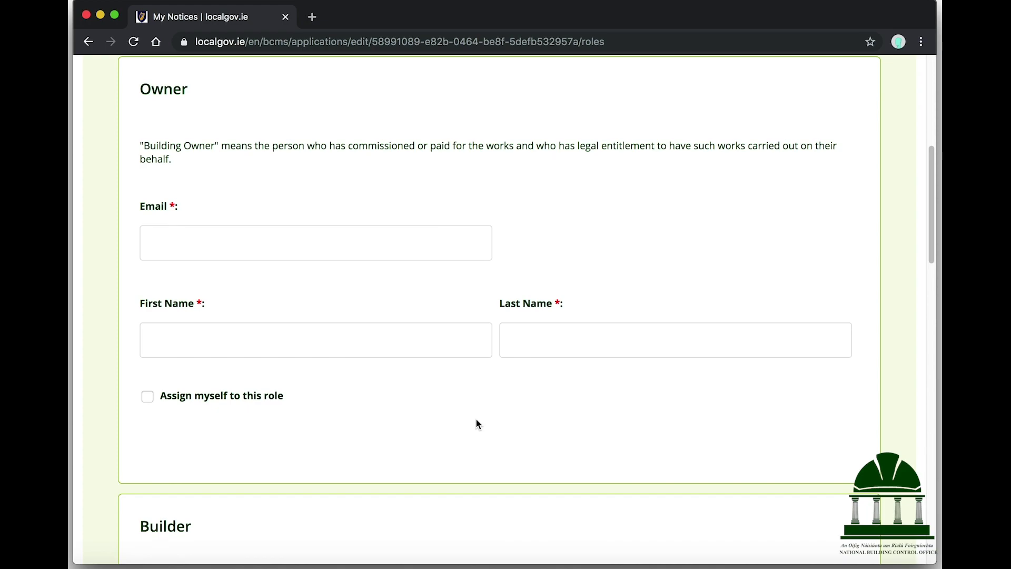
pyautogui.click(148, 396)
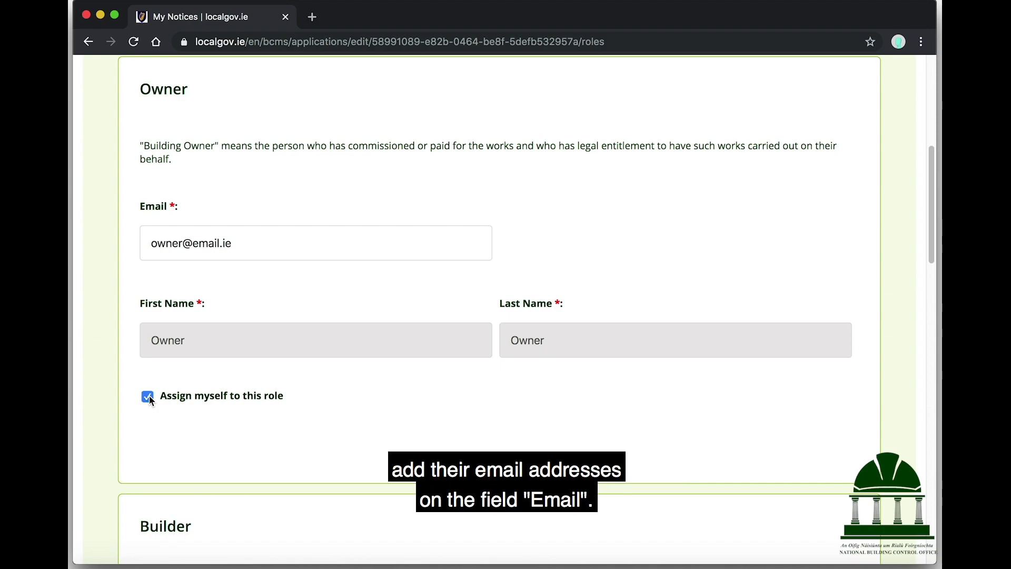
pyautogui.scroll(-5, 150, 400)
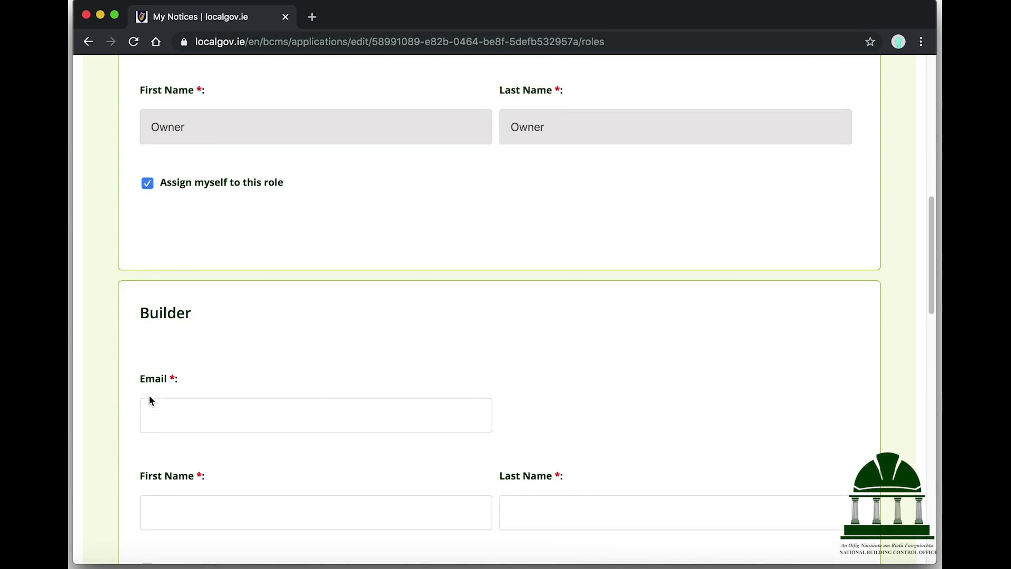
# Step: Confirm the builder's email and enter the designer's email so both sets of names auto-fill
pyautogui.scroll(-4, 150, 400)
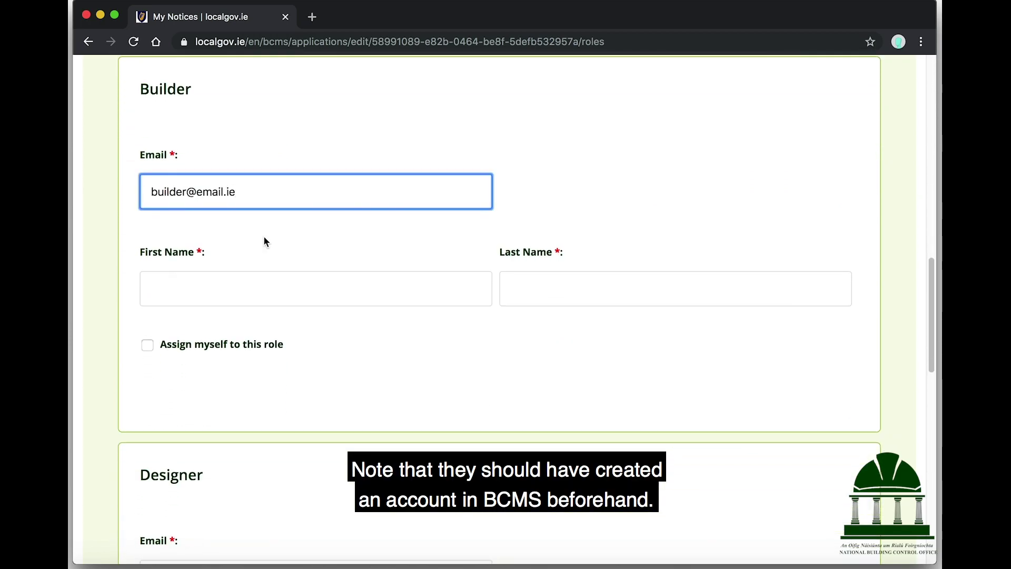
pyautogui.press('Tab')
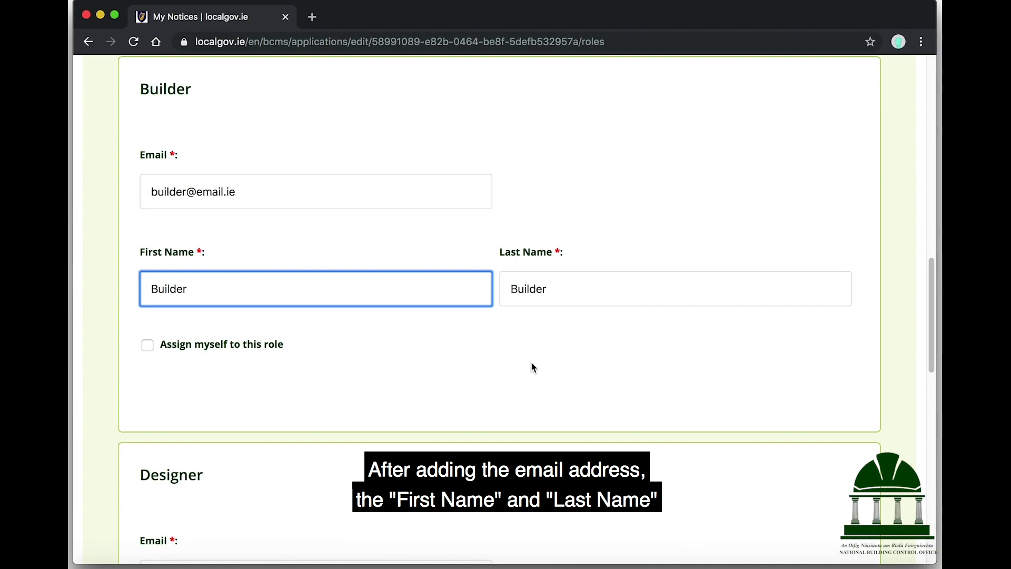
pyautogui.scroll(-6, 532, 364)
pyautogui.scroll(-2, 532, 367)
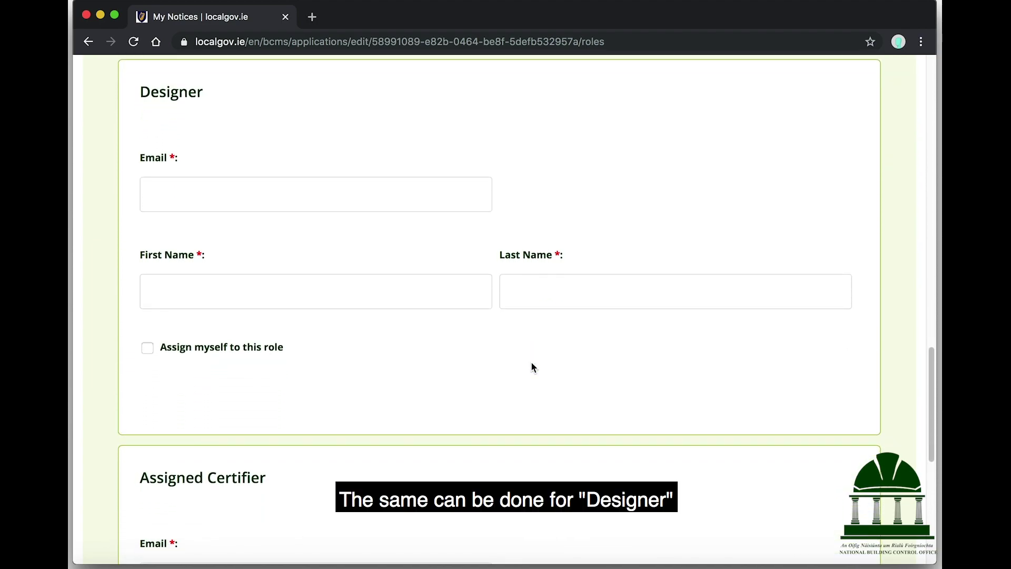
pyautogui.click(284, 198)
pyautogui.write('designer@')
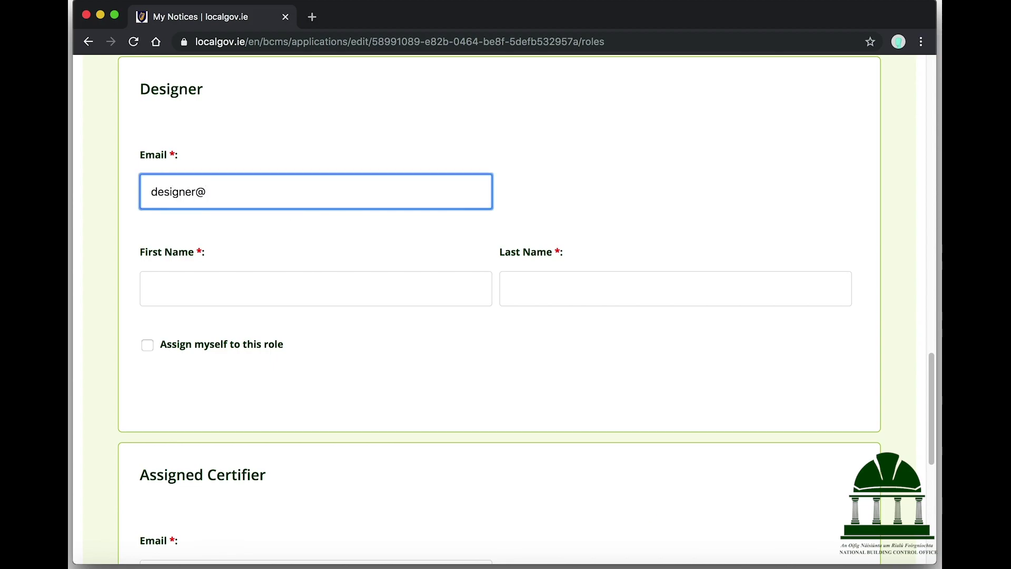
pyautogui.write('email.ie')
pyautogui.click(296, 233)
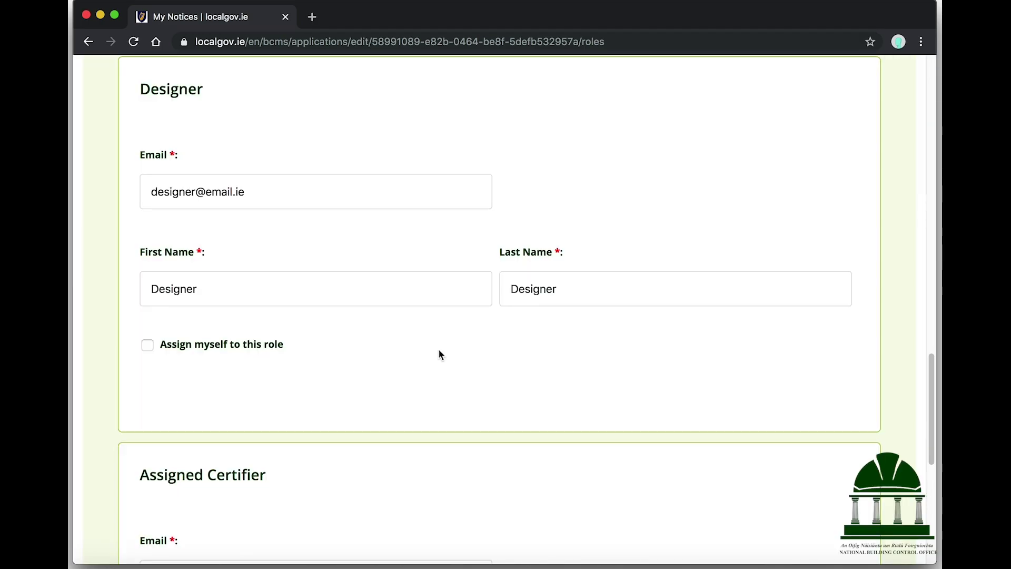
pyautogui.scroll(-6, 442, 355)
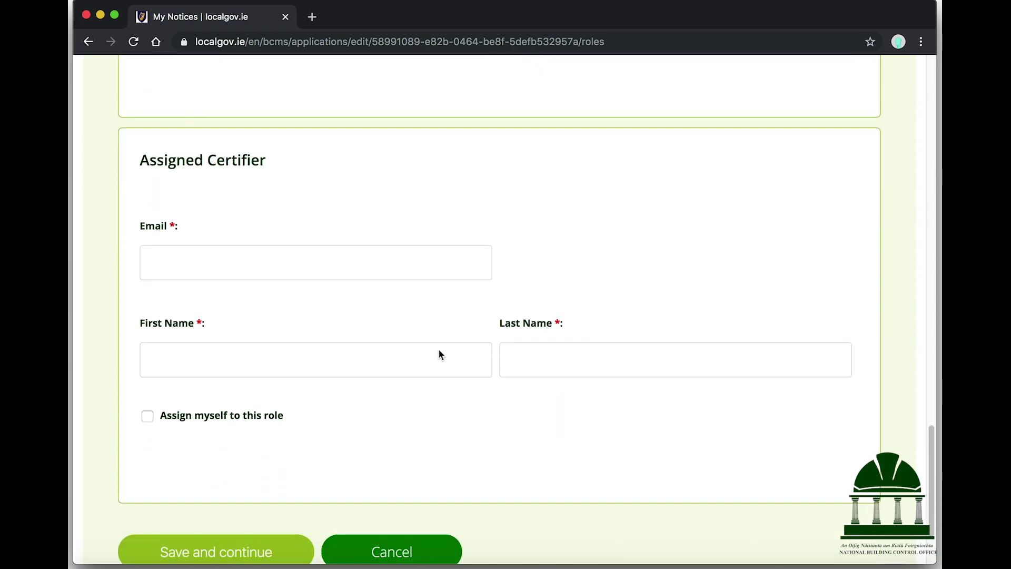
pyautogui.scroll(-2, 442, 355)
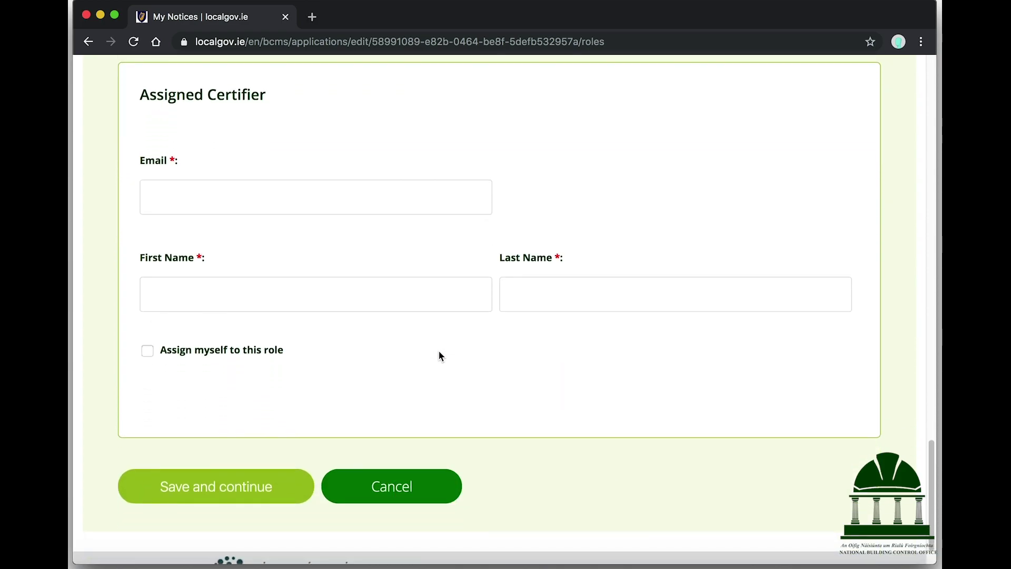
pyautogui.scroll(-1, 441, 357)
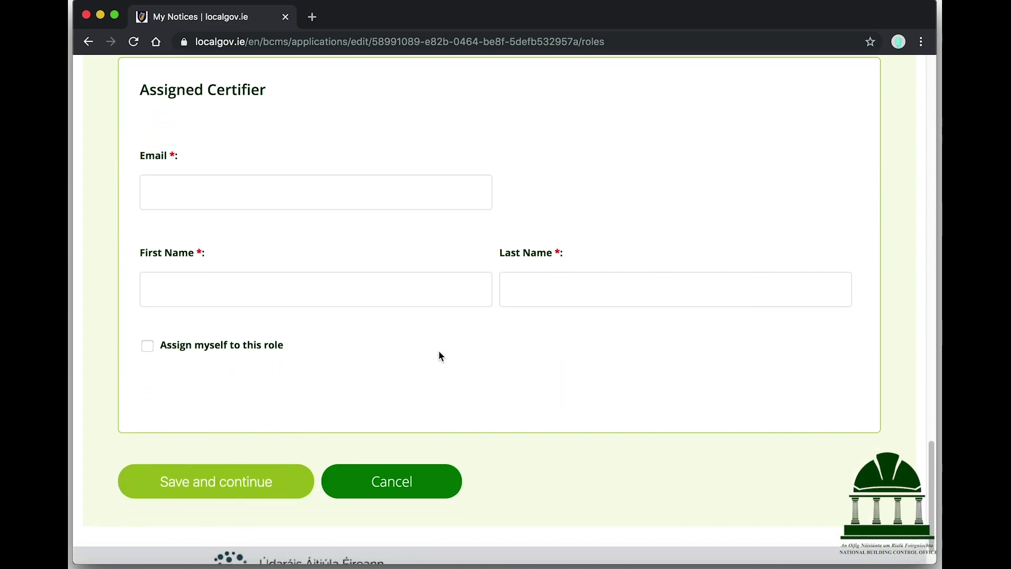
pyautogui.click(335, 202)
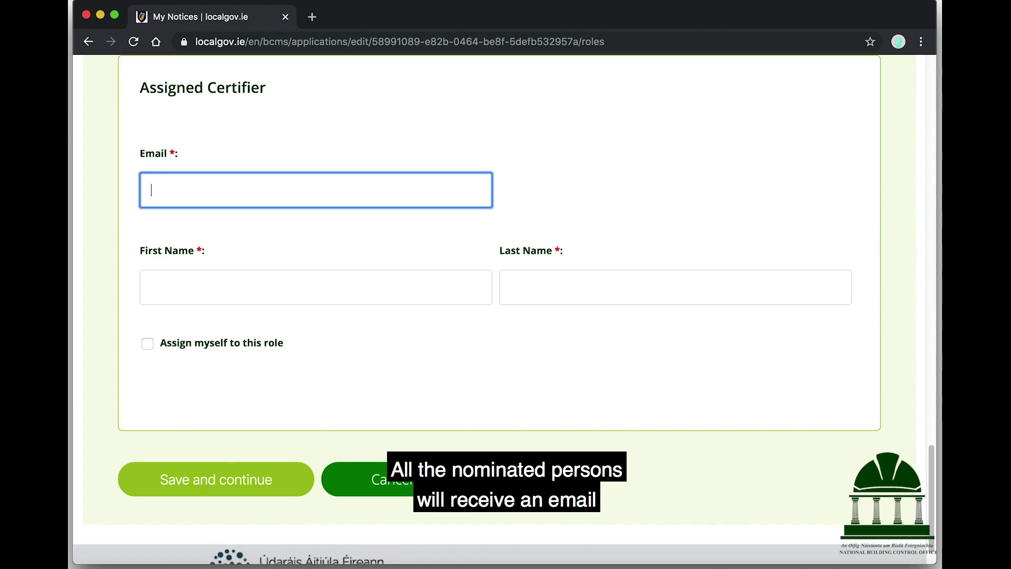
pyautogui.write('certifier@')
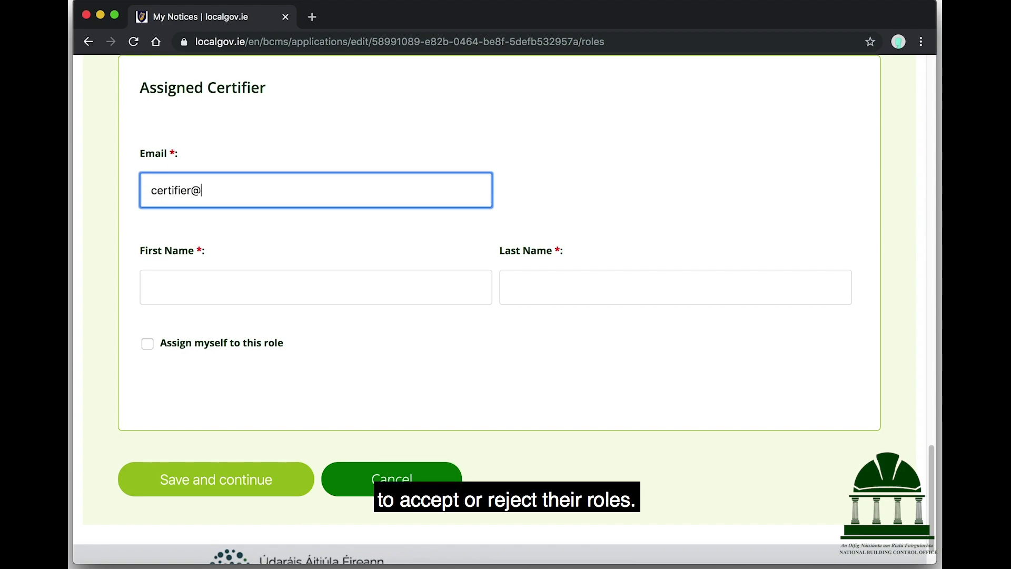
pyautogui.write('email.ie')
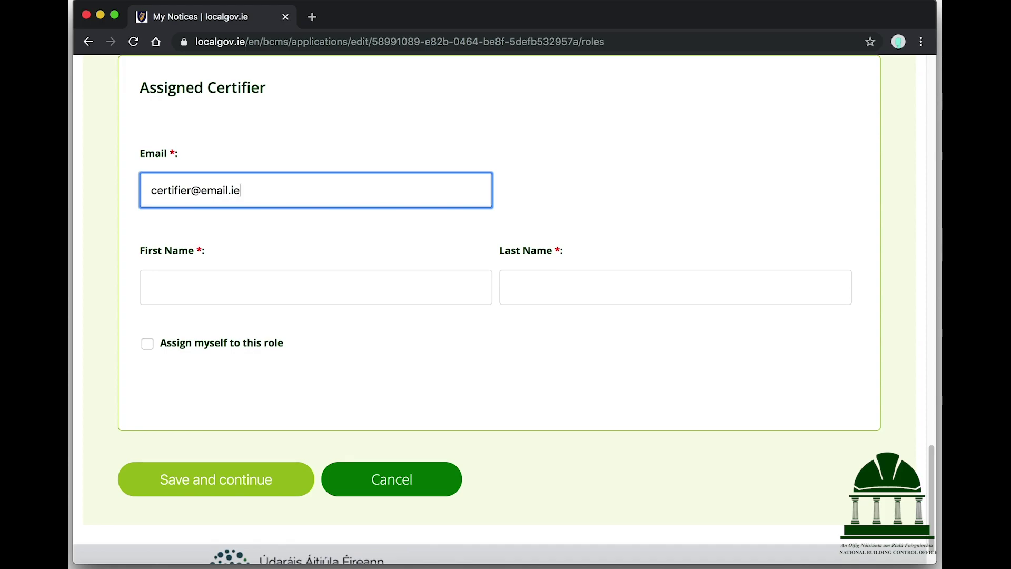
pyautogui.press('Tab')
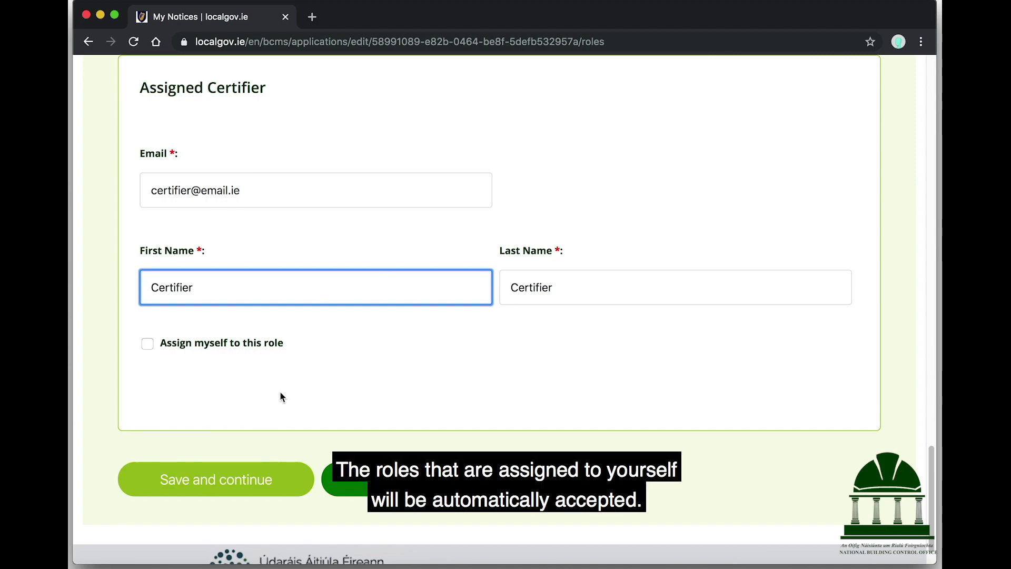
# Step: Save the nominated roles and check the Owner shows as Accepted in the roles list
pyautogui.click(250, 478)
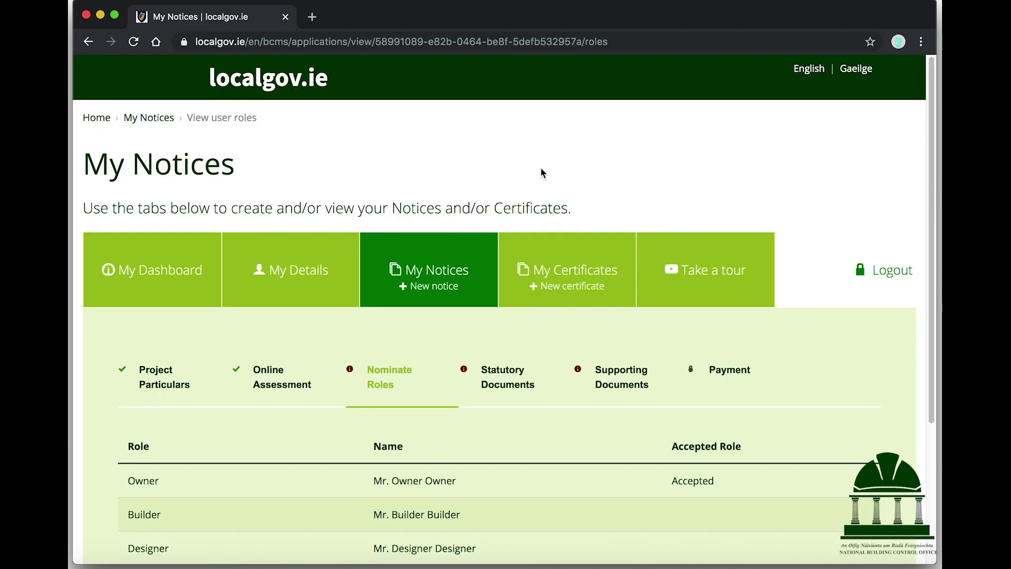
pyautogui.scroll(-3, 542, 172)
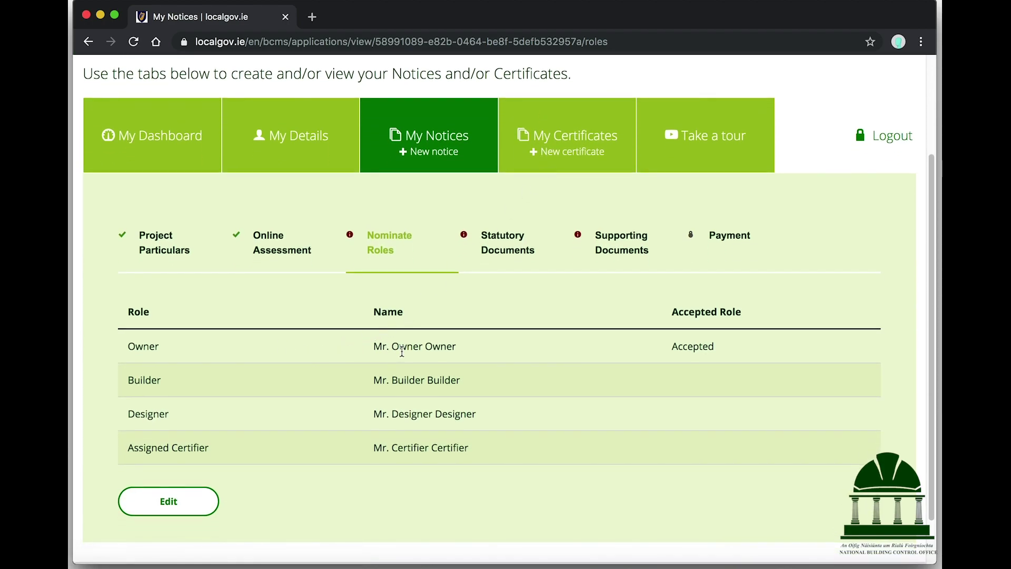
pyautogui.doubleClick(405, 347)
pyautogui.doubleClick(697, 346)
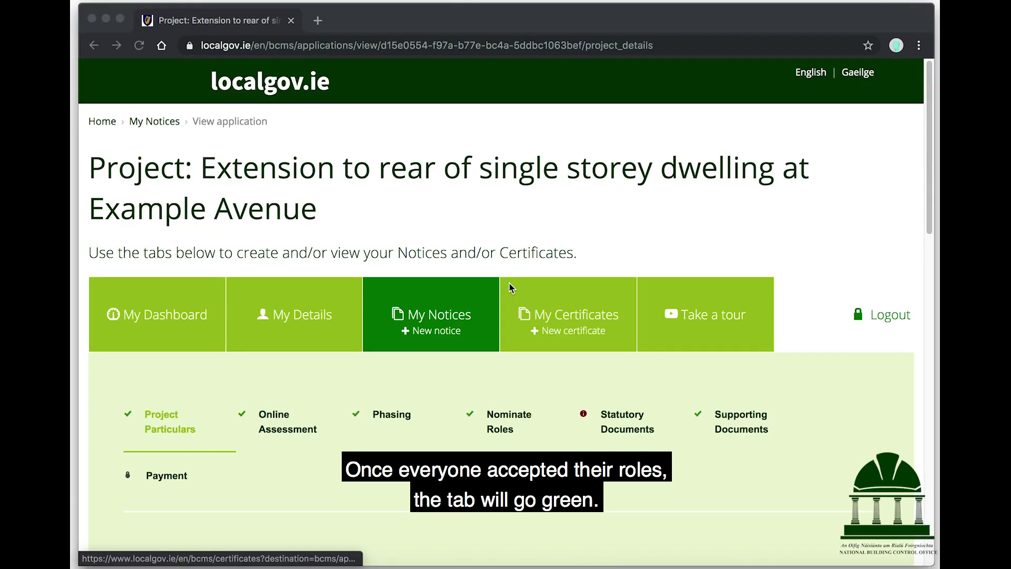
pyautogui.scroll(-3, 510, 286)
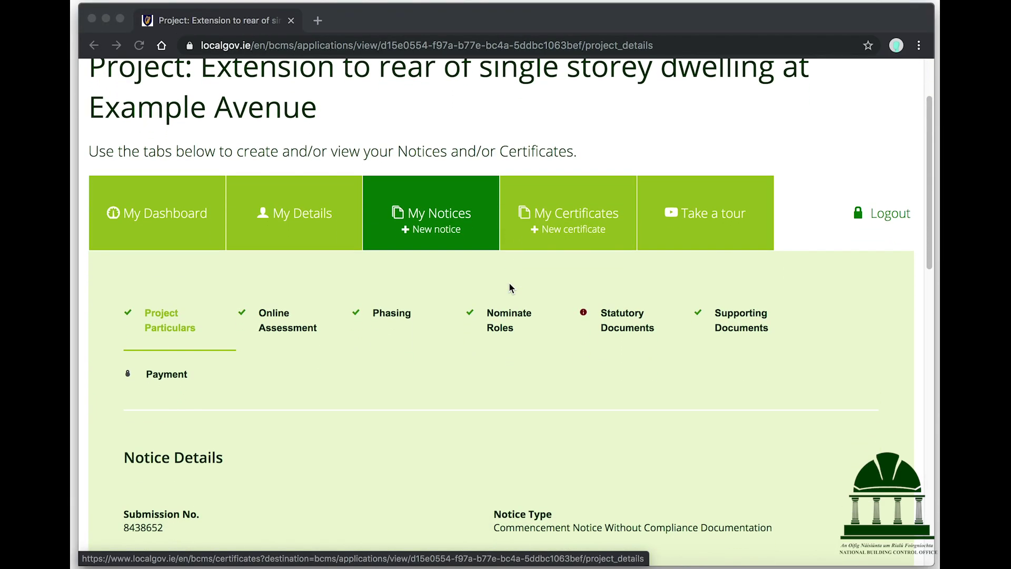
# Step: Open Statutory Documents and download the Commencement Notice template
pyautogui.scroll(-2, 509, 287)
pyautogui.click(612, 250)
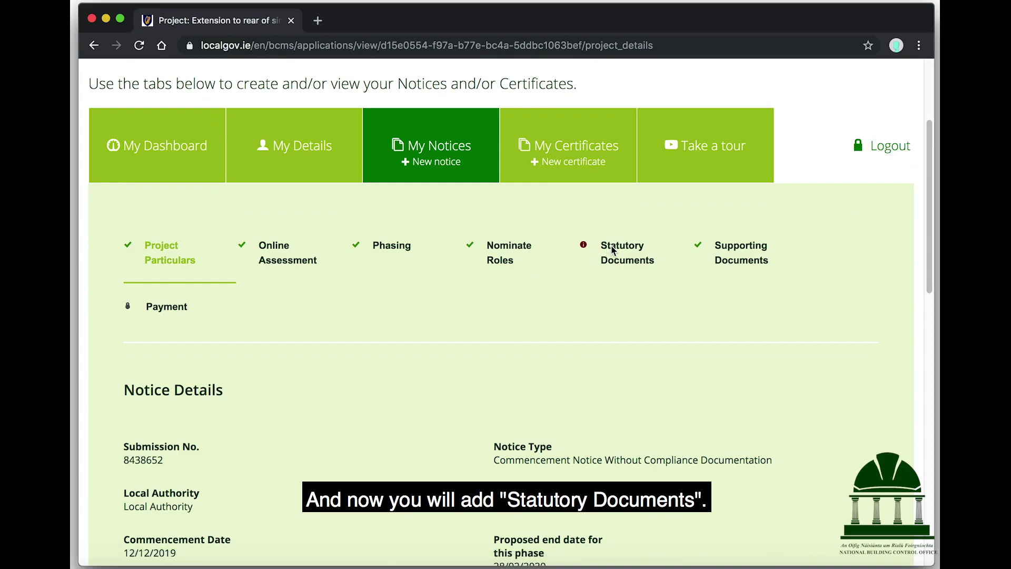
pyautogui.click(623, 257)
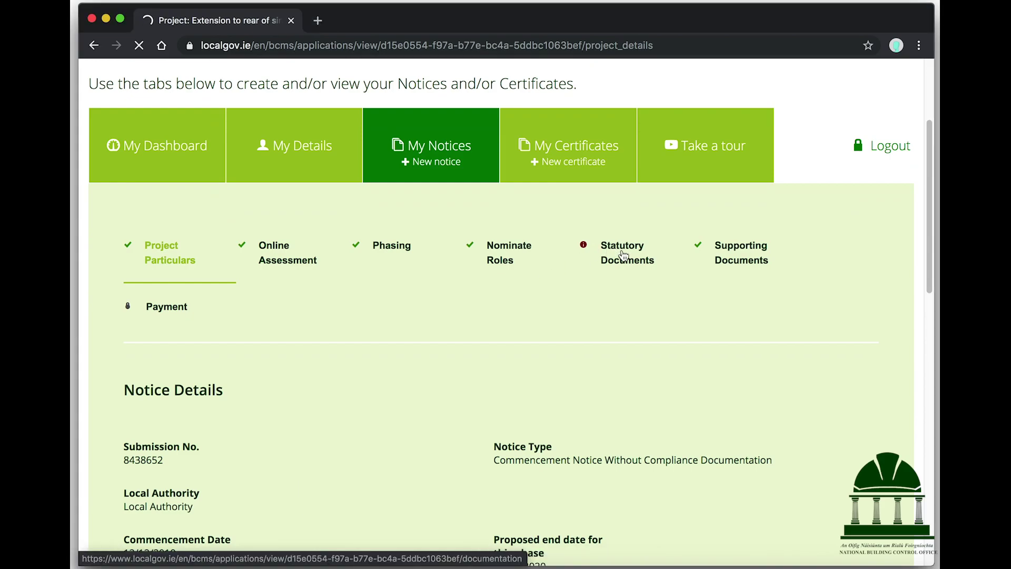
pyautogui.scroll(-3, 624, 255)
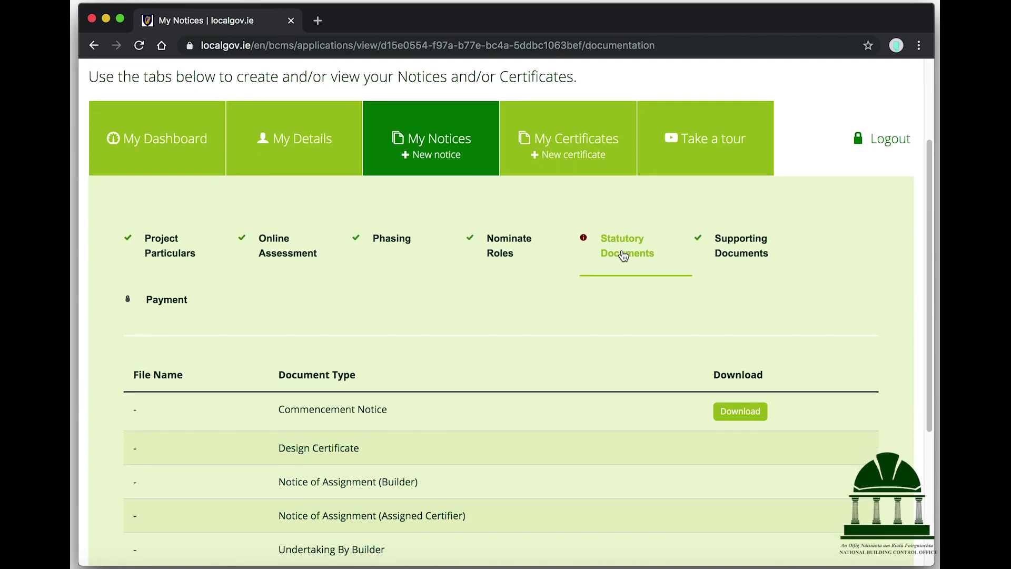
pyautogui.scroll(-3, 623, 255)
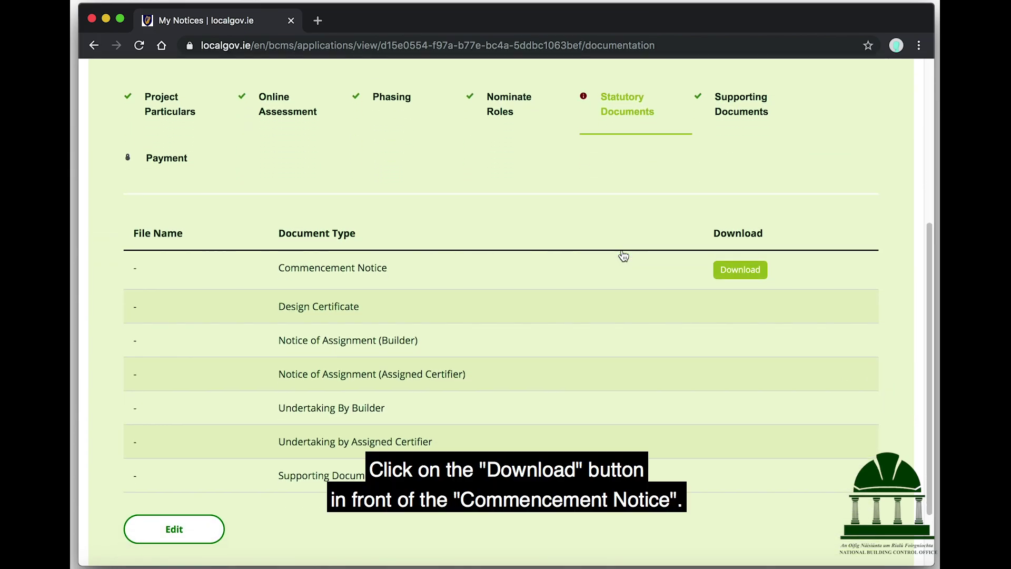
pyautogui.click(748, 276)
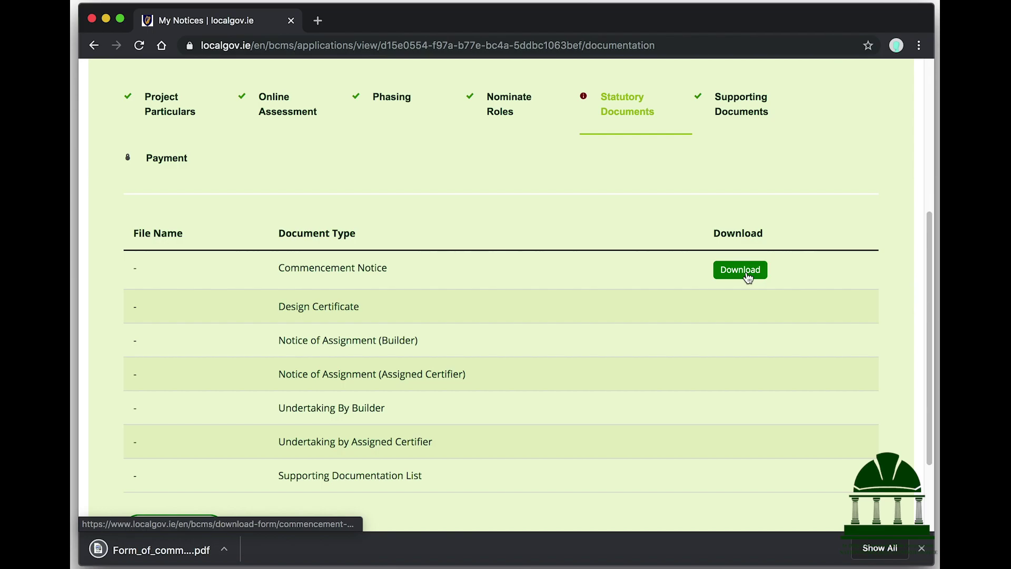
# Step: Review the downloaded commencement notice PDF, then return to edit the statutory documents
pyautogui.click(180, 550)
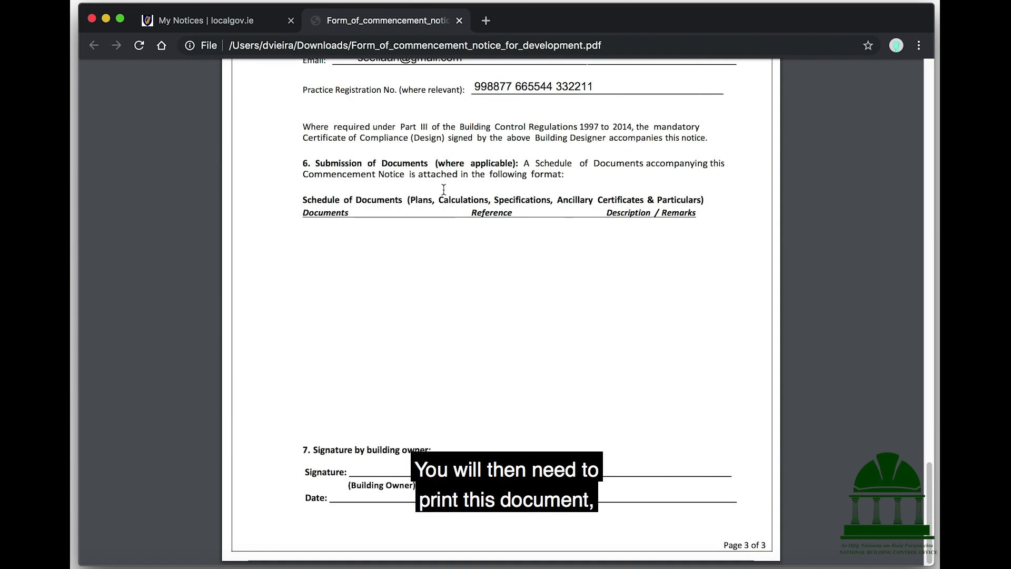
pyautogui.click(459, 20)
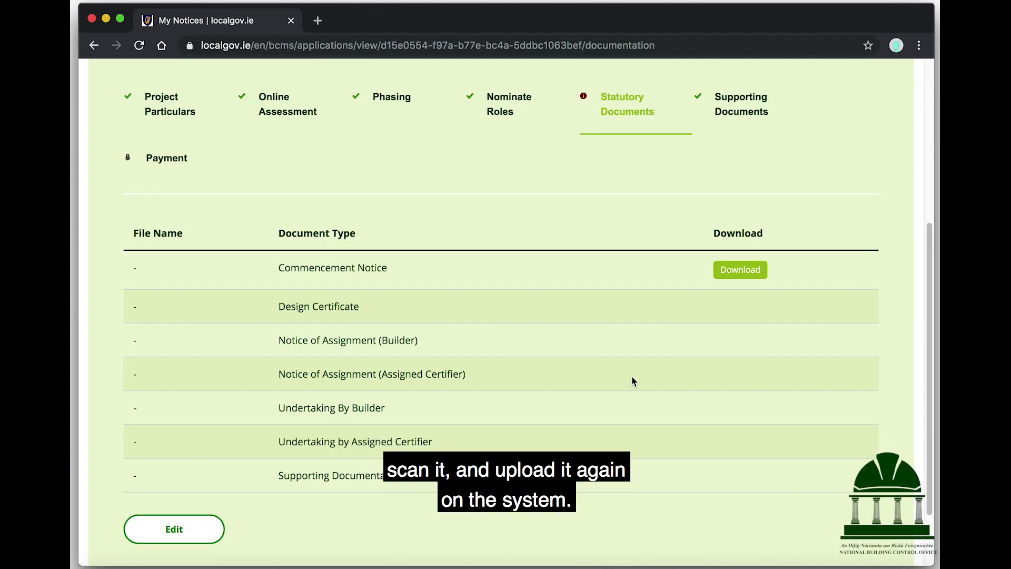
pyautogui.click(165, 531)
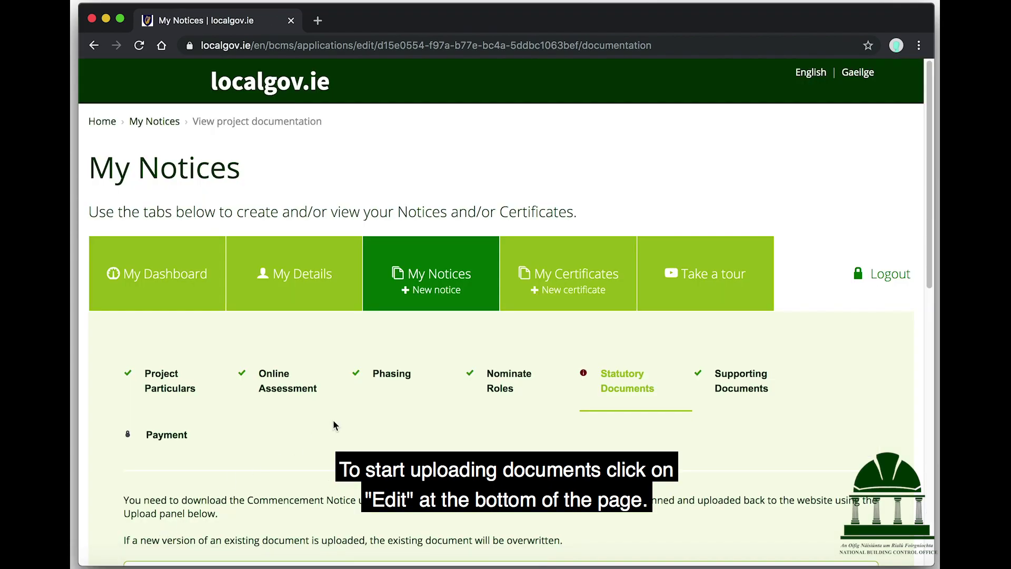
# Step: Read the upload instructions and choose the signed commencement notice PDF
pyautogui.scroll(-2, 333, 420)
pyautogui.scroll(-3, 428, 378)
pyautogui.scroll(-1, 428, 380)
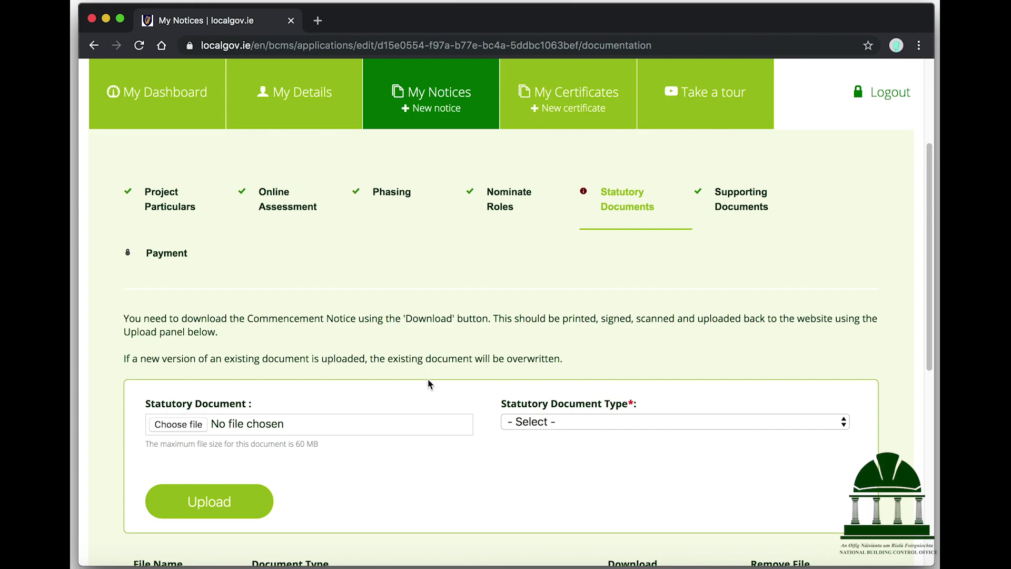
pyautogui.doubleClick(572, 315)
pyautogui.tripleClick(572, 315)
pyautogui.scroll(-3, 434, 337)
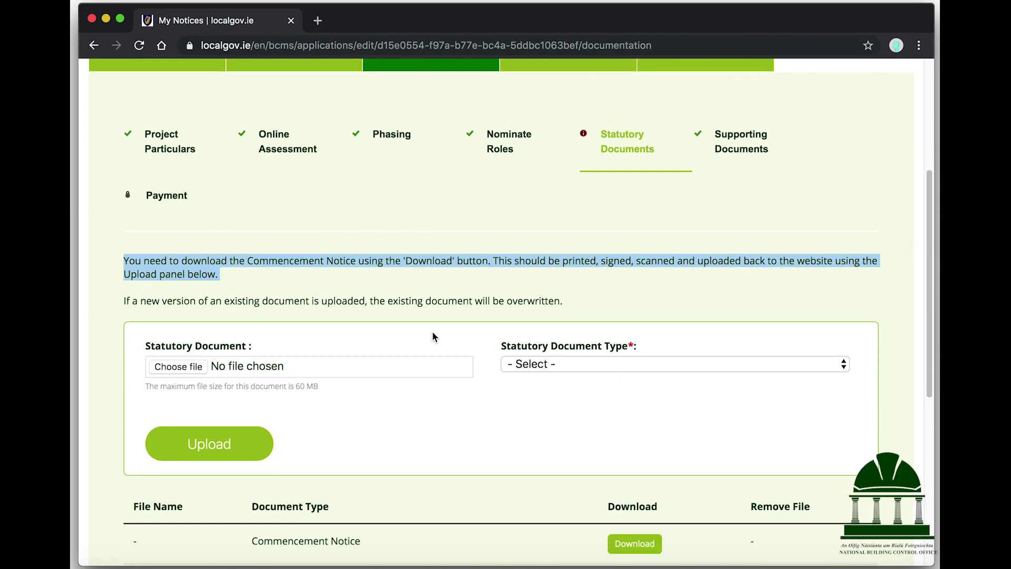
pyautogui.click(268, 367)
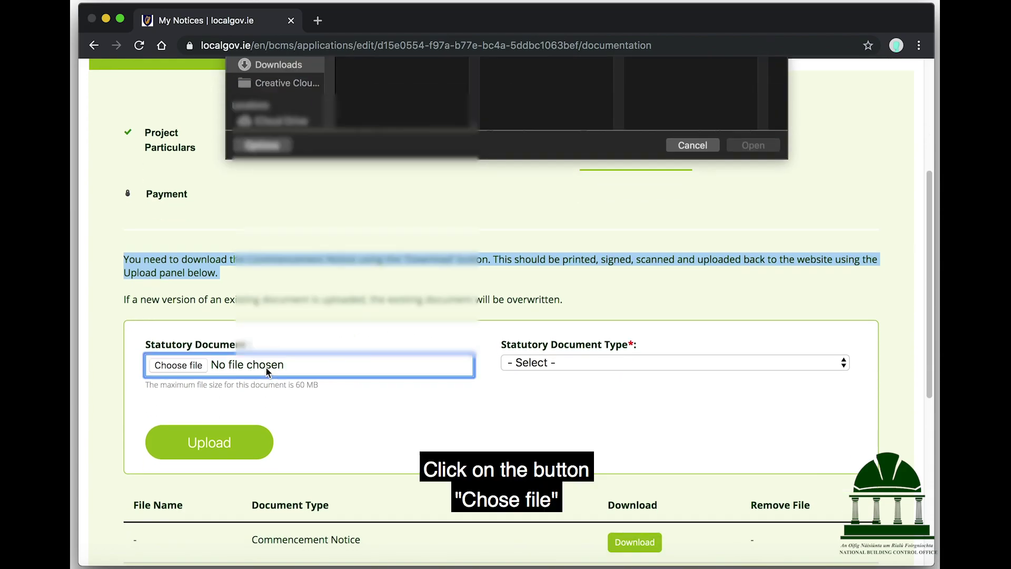
pyautogui.click(743, 354)
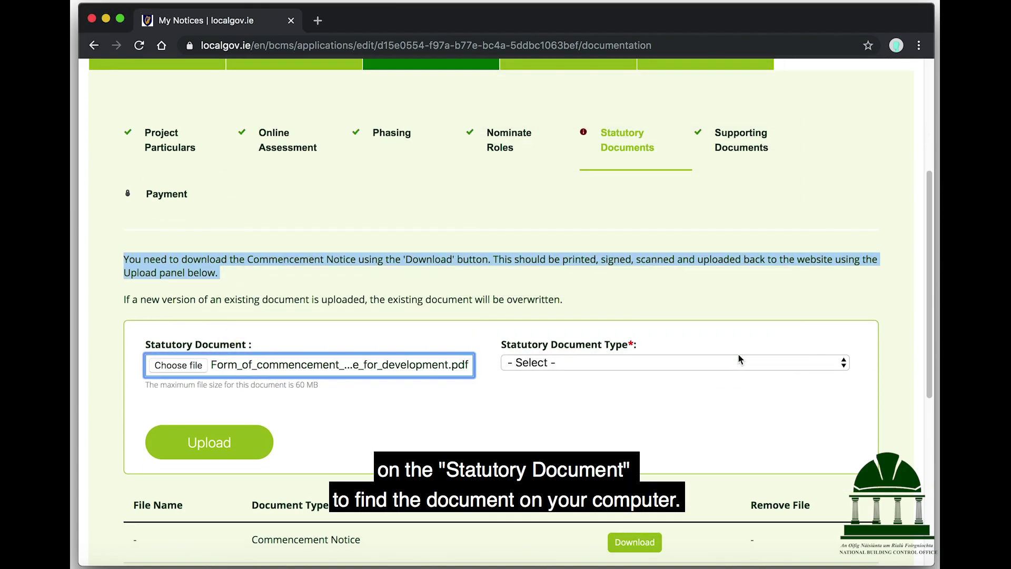
# Step: Upload form_of_commencement_notice_for_development_2.pdf as a Commencement Notice and save the step
pyautogui.scroll(-3, 527, 401)
pyautogui.scroll(-3, 526, 403)
pyautogui.click(577, 221)
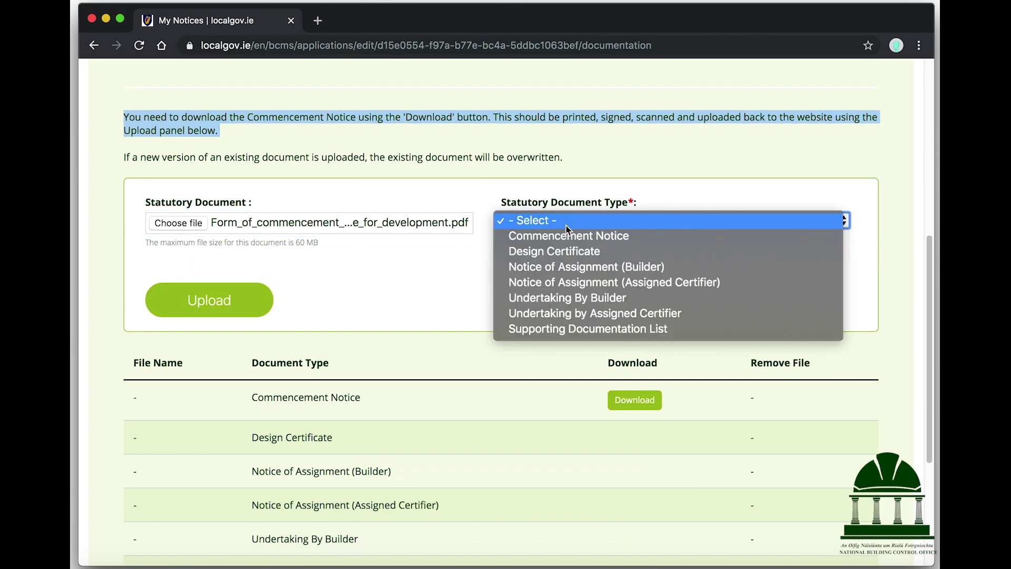
pyautogui.click(578, 244)
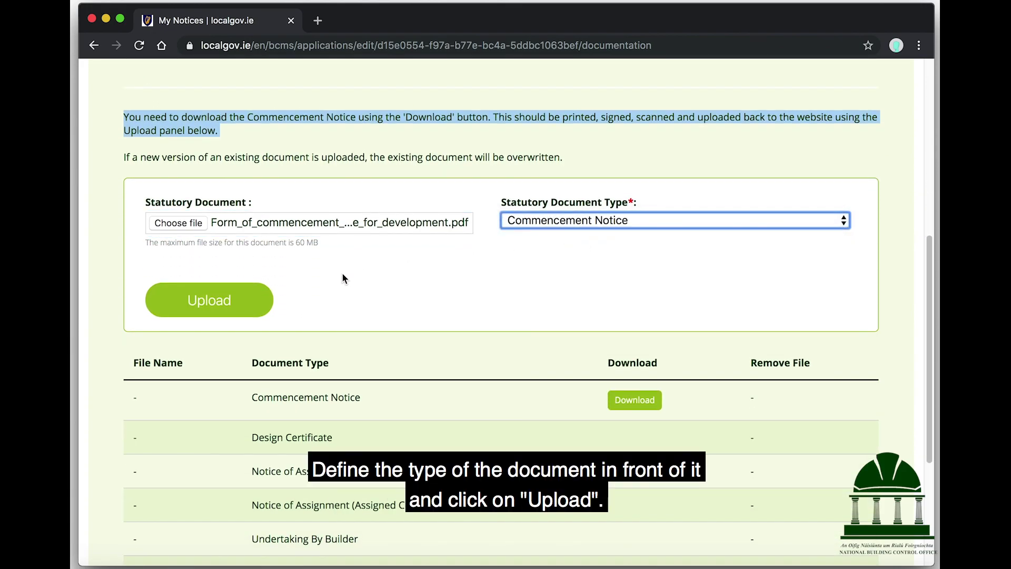
pyautogui.click(200, 303)
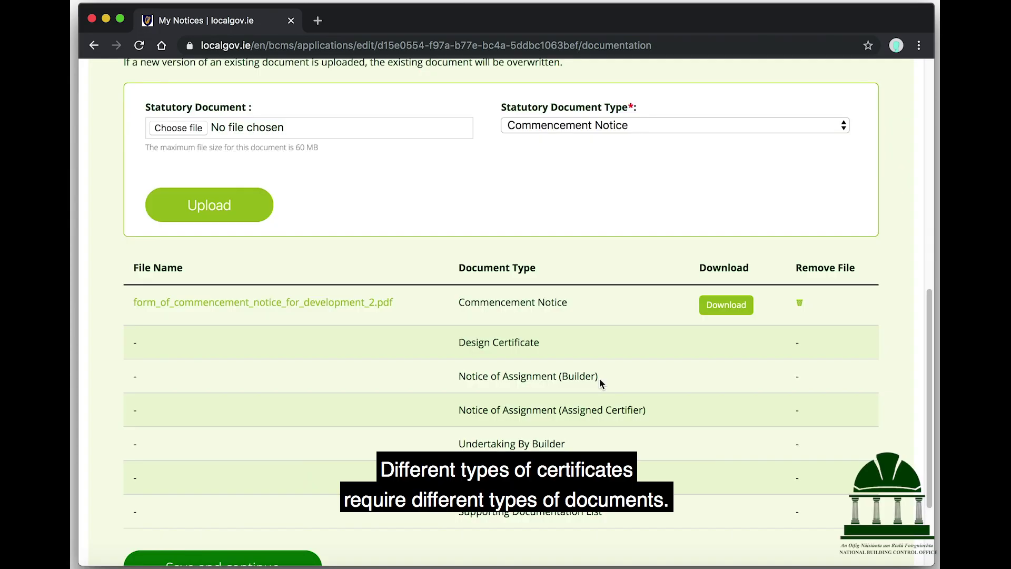
pyautogui.scroll(-3, 429, 314)
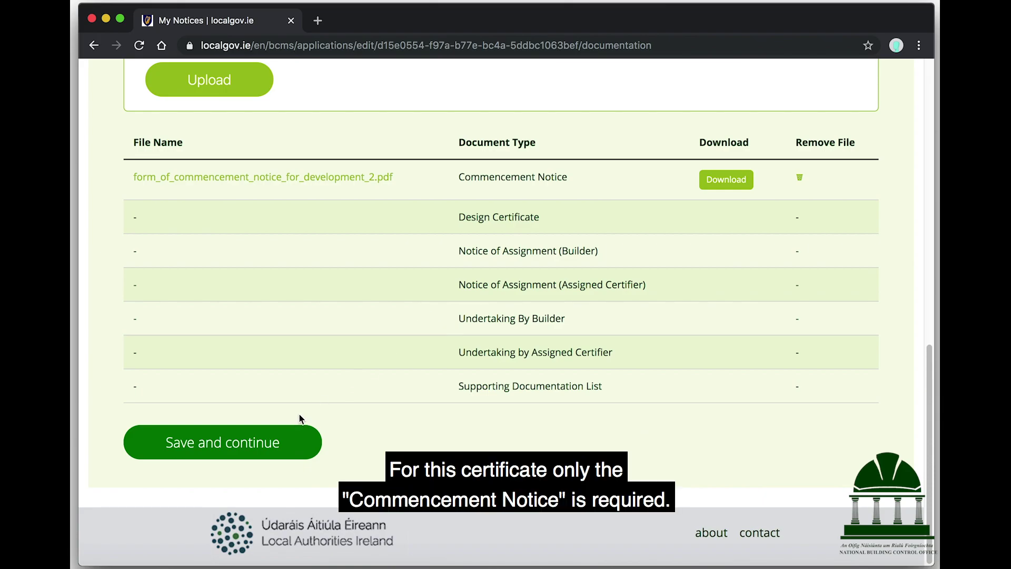
pyautogui.click(283, 443)
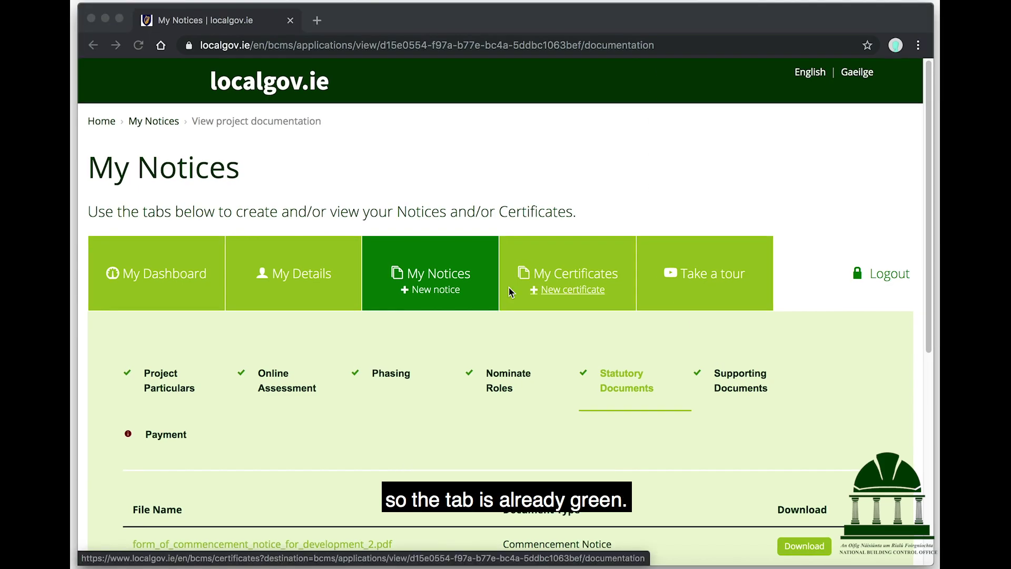
pyautogui.click(164, 439)
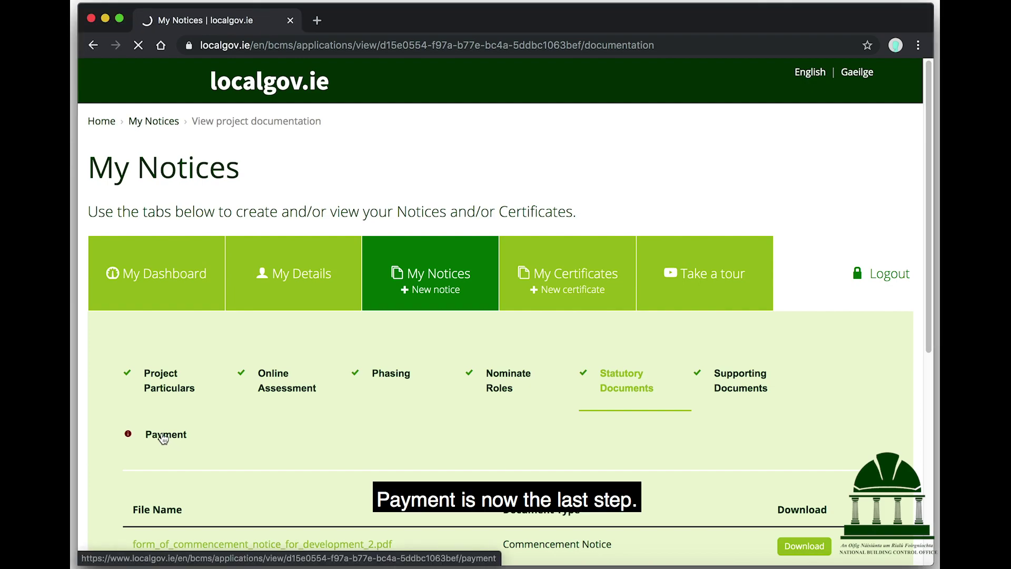
# Step: Enter the cardholder's name and select Visa as the card type
pyautogui.scroll(-3, 427, 401)
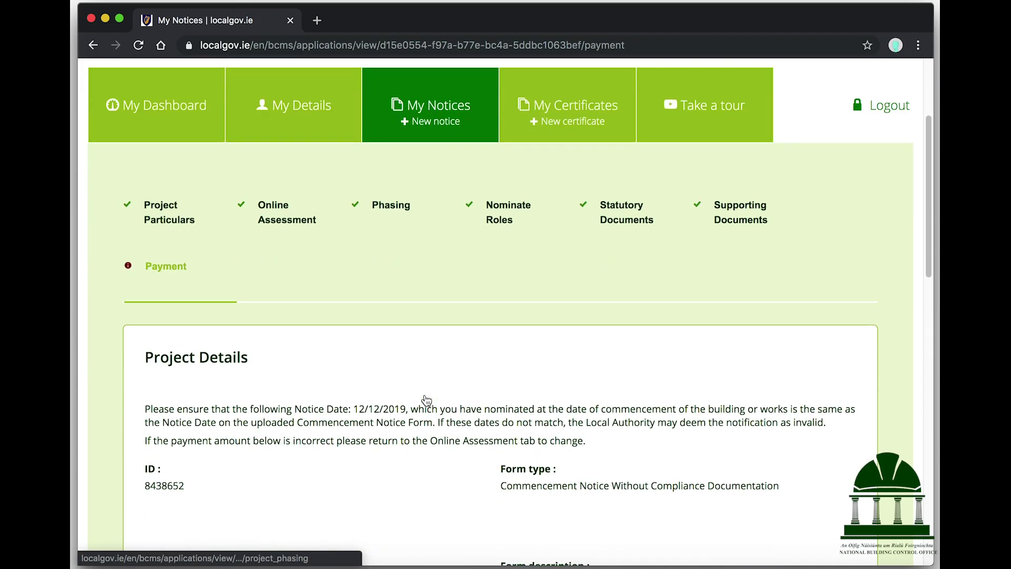
pyautogui.scroll(-5, 427, 401)
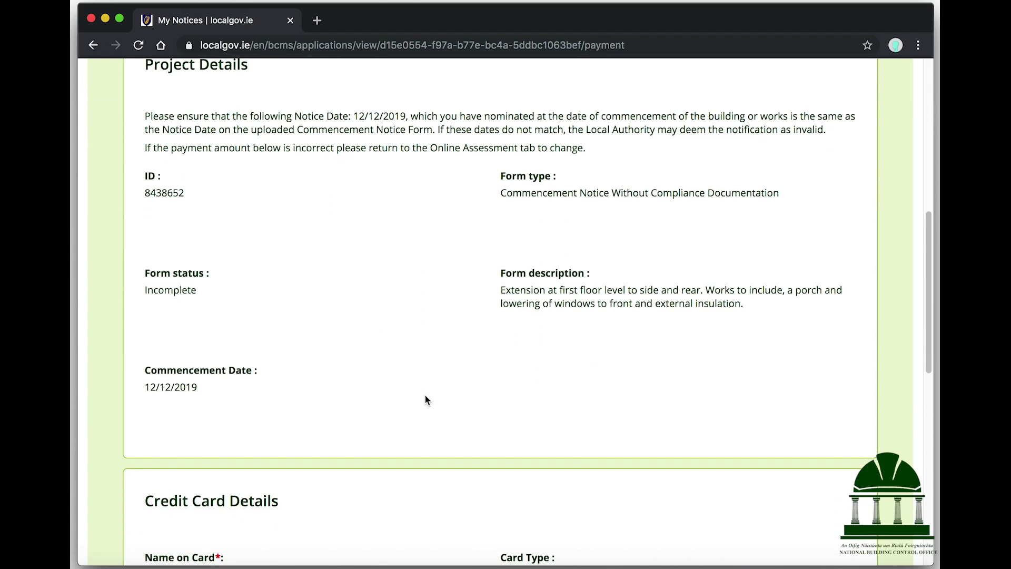
pyautogui.scroll(-6, 426, 400)
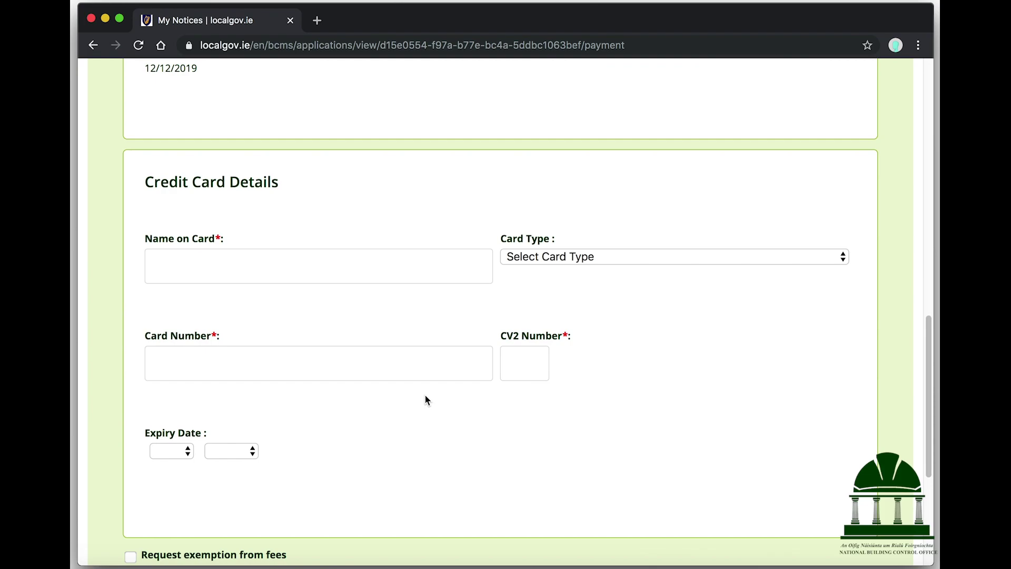
pyautogui.scroll(-1, 425, 400)
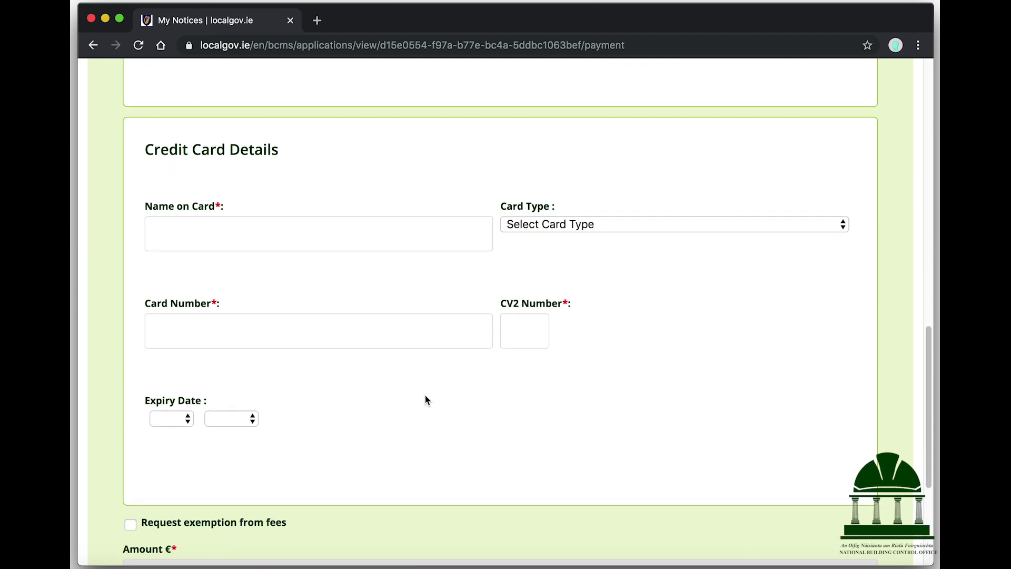
pyautogui.scroll(1, 426, 401)
pyautogui.click(348, 239)
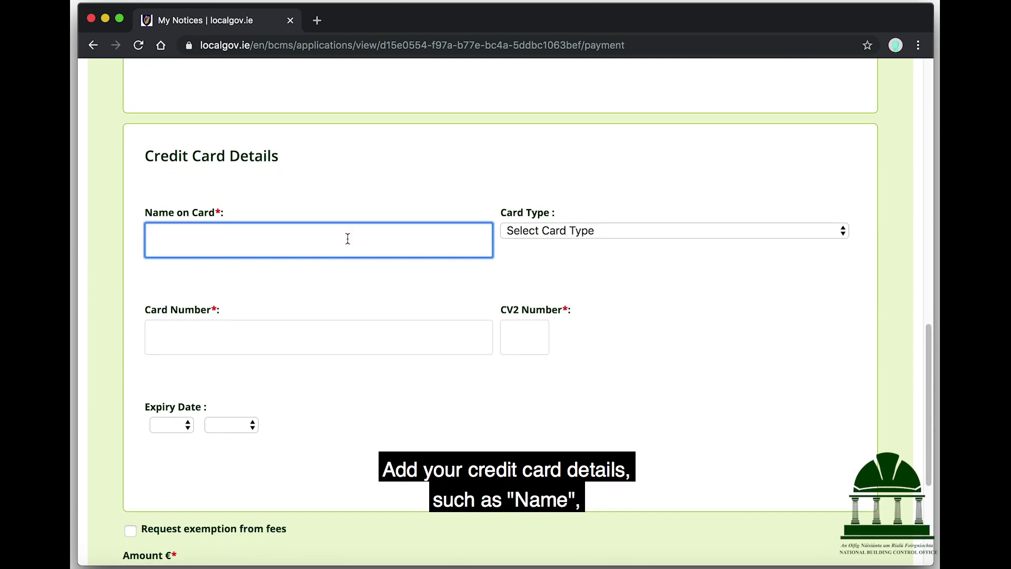
pyautogui.write('Builder')
pyautogui.click(551, 229)
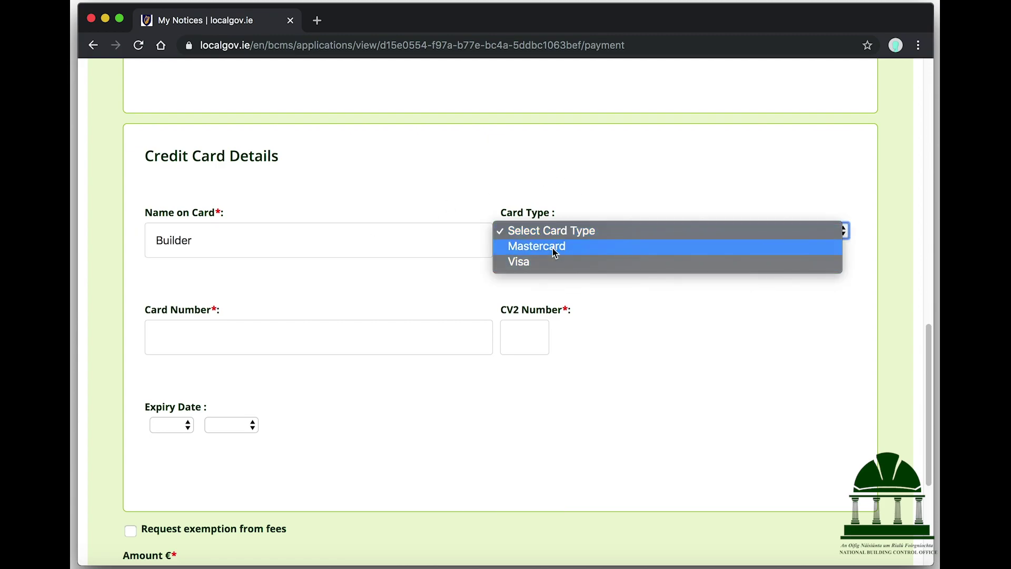
pyautogui.click(545, 267)
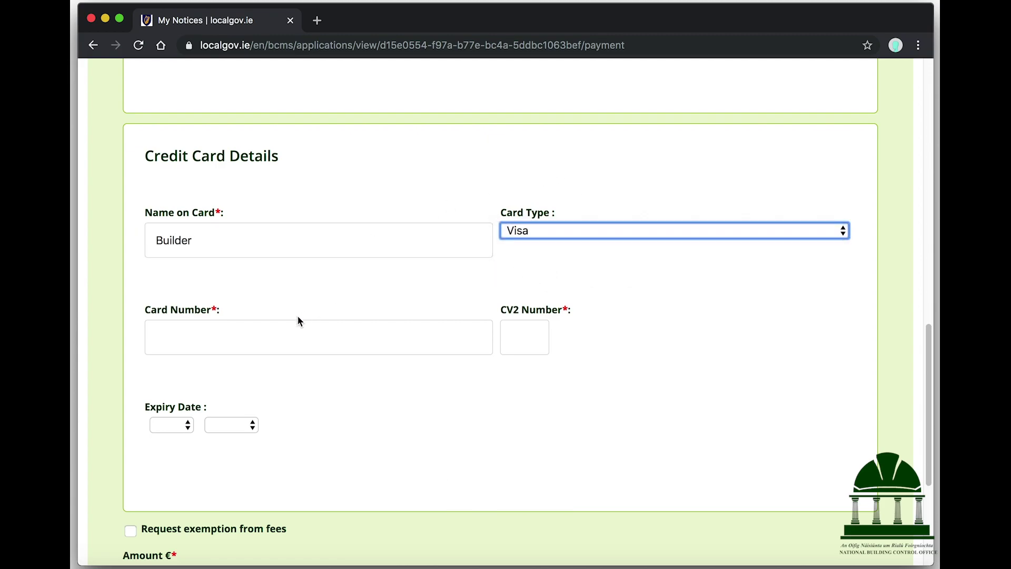
# Step: Enter the card number, set expiry to Apr 2027, and pay the €30.00 fee
pyautogui.click(276, 335)
pyautogui.write('12')
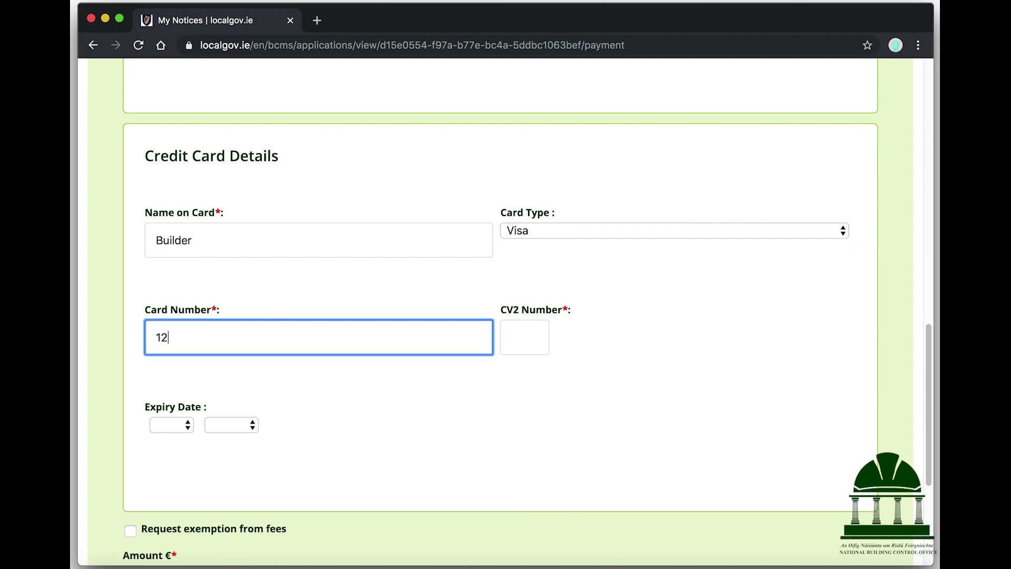
pyautogui.write('3456789')
pyautogui.click(535, 348)
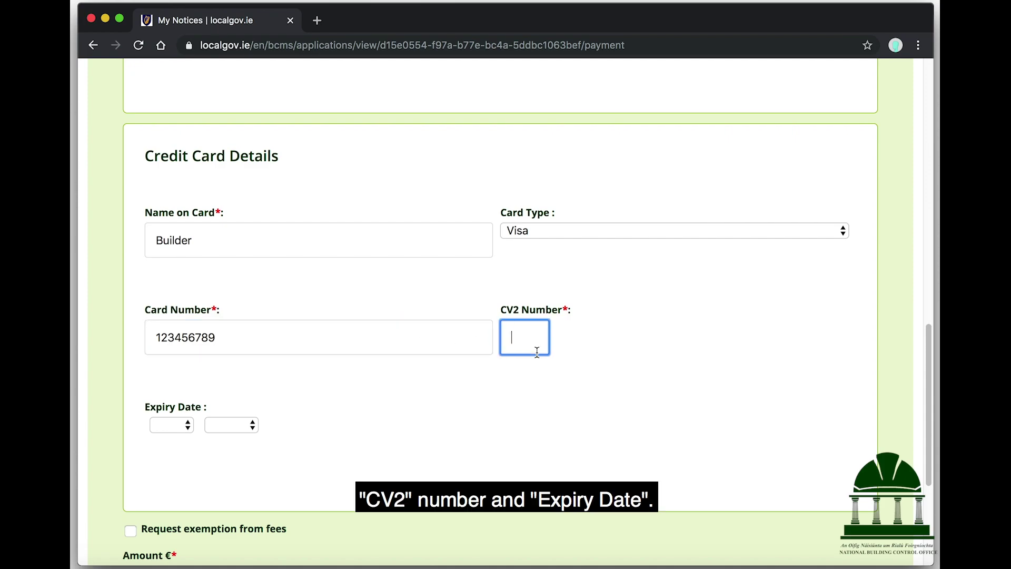
pyautogui.click(170, 424)
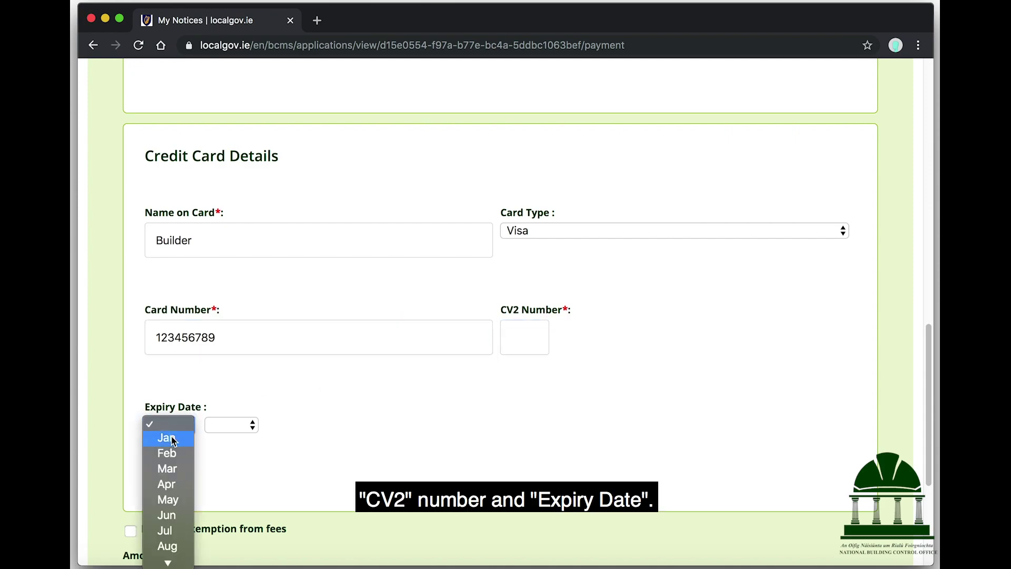
pyautogui.click(168, 484)
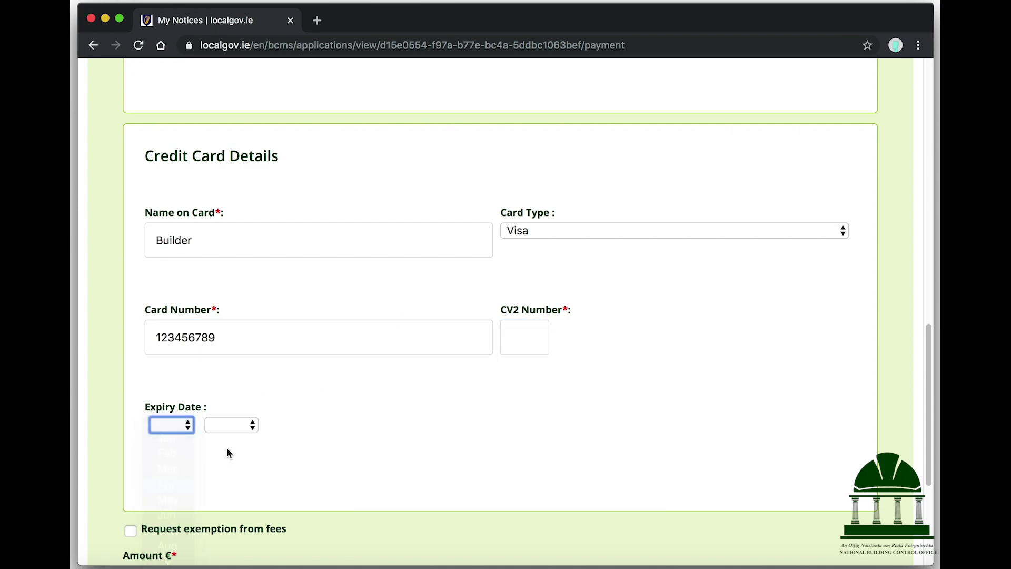
pyautogui.click(244, 428)
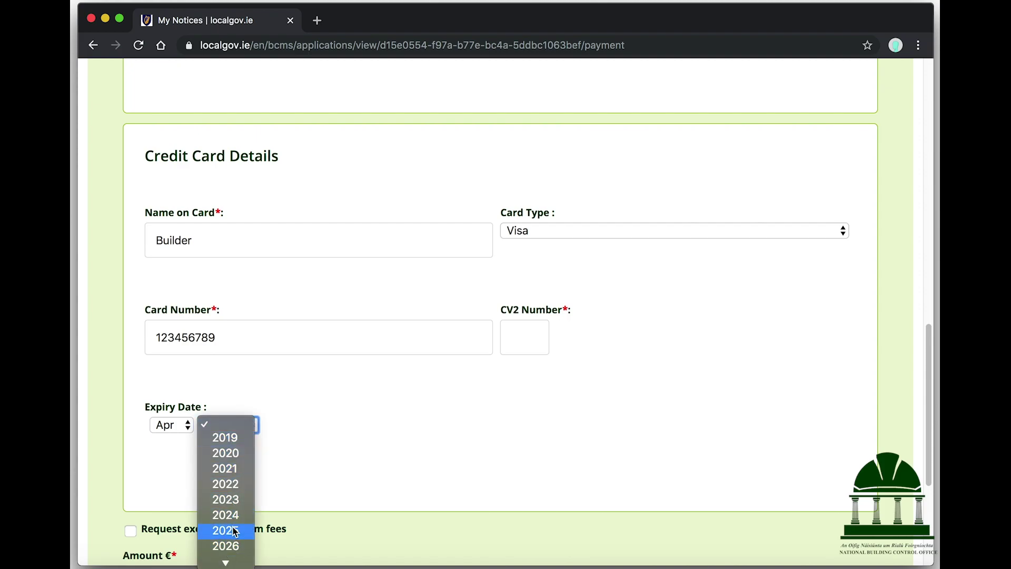
pyautogui.scroll(-3, 235, 532)
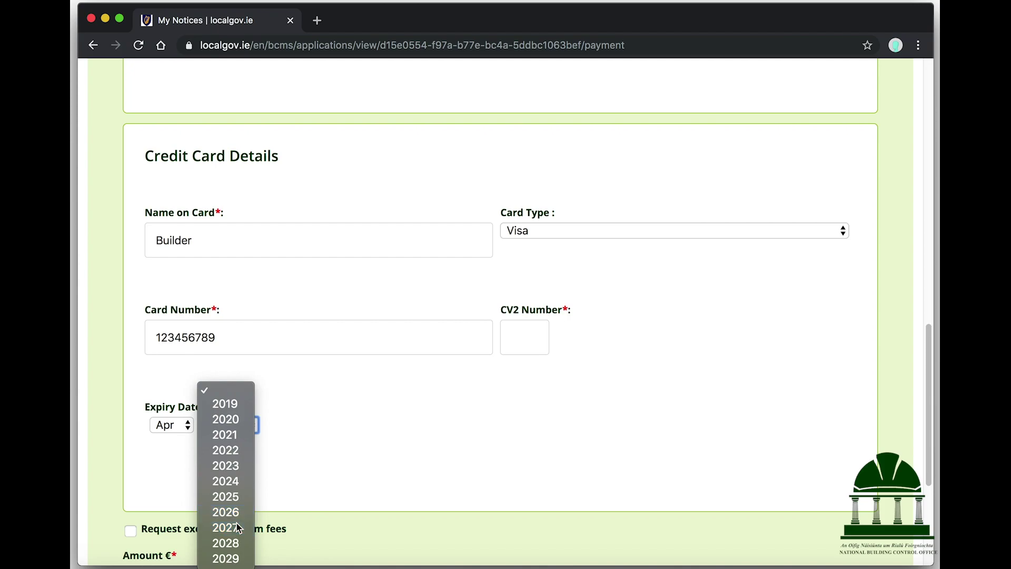
pyautogui.click(236, 527)
pyautogui.scroll(-3, 318, 432)
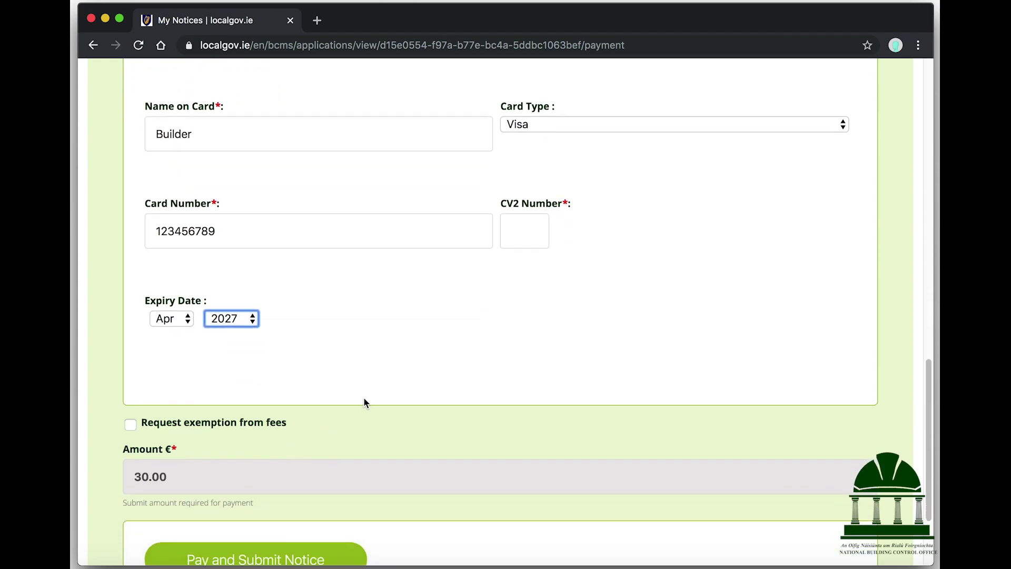
pyautogui.scroll(-3, 364, 392)
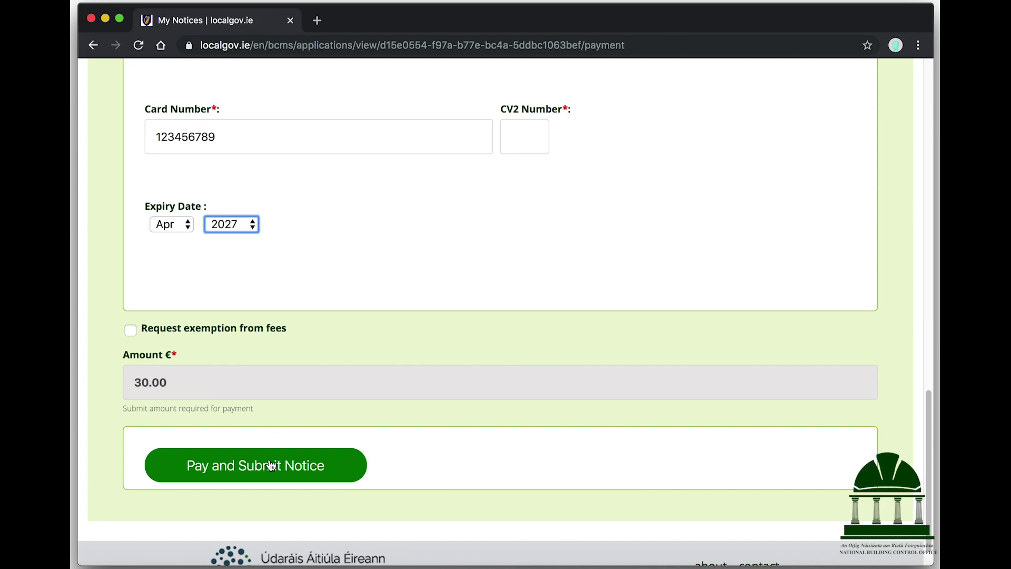
pyautogui.click(271, 466)
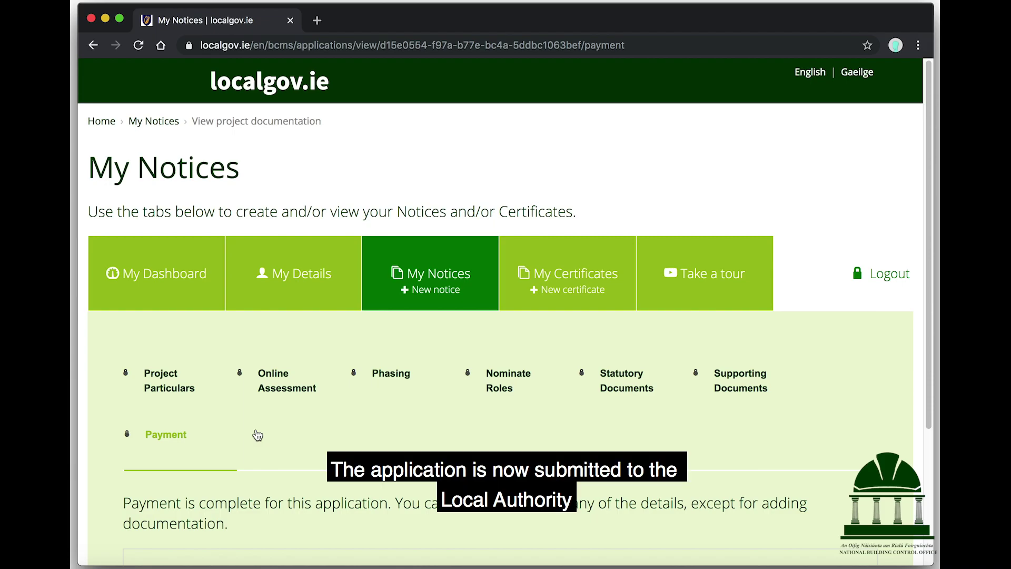
# Step: Review the payment-complete confirmation for the €30.00 application
pyautogui.scroll(-3, 258, 435)
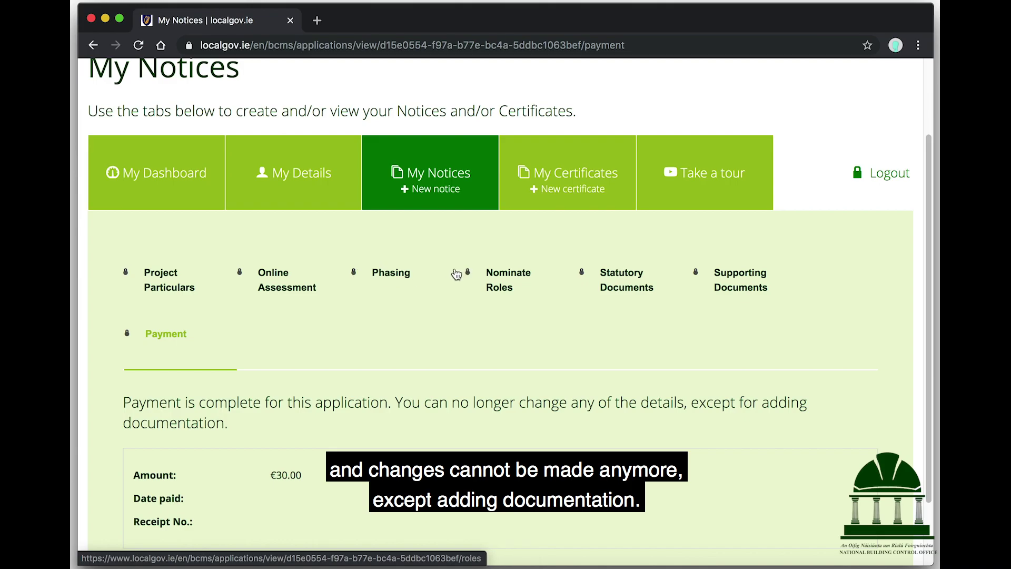
pyautogui.scroll(-3, 450, 323)
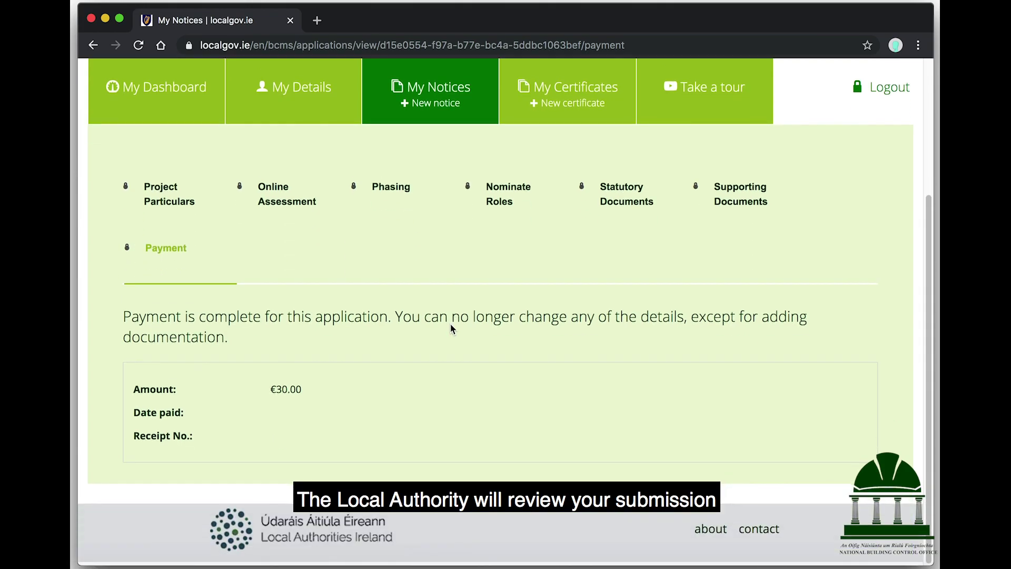